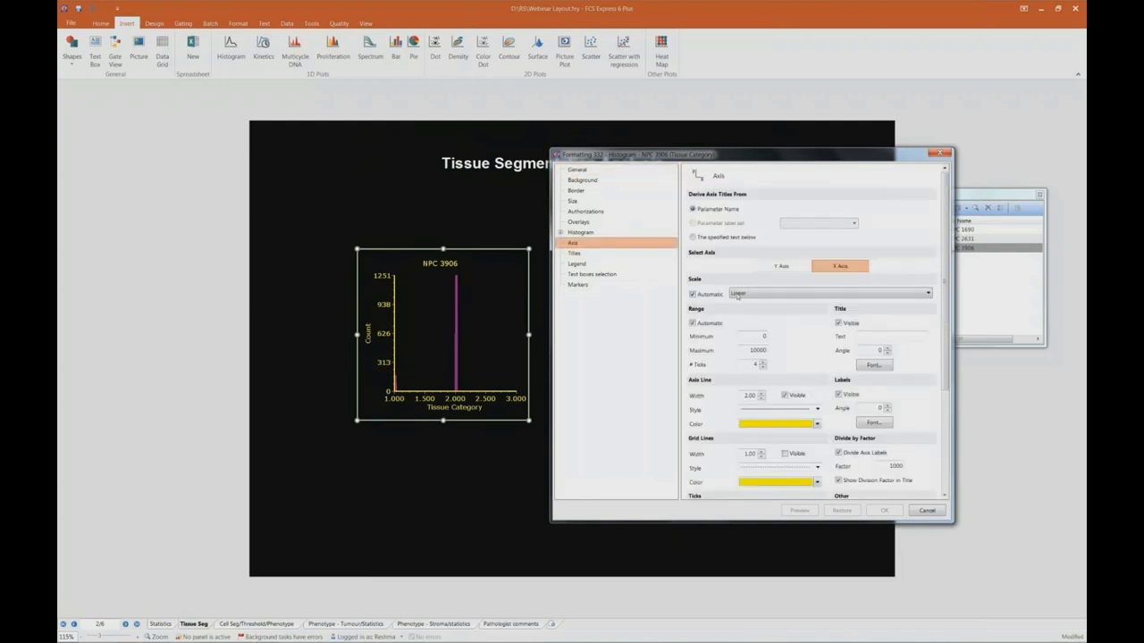
Set the histogram's X axis to a linear scale with a maximum of 4.
click(738, 295)
click(738, 298)
drag(745, 351, 776, 351)
text(4)
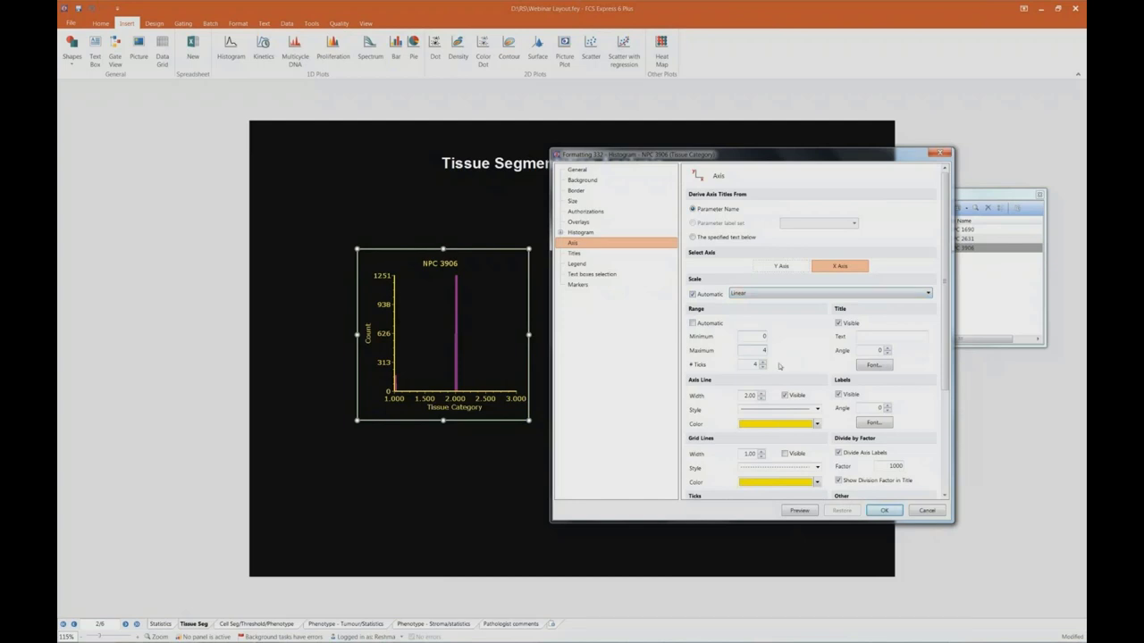
click(881, 510)
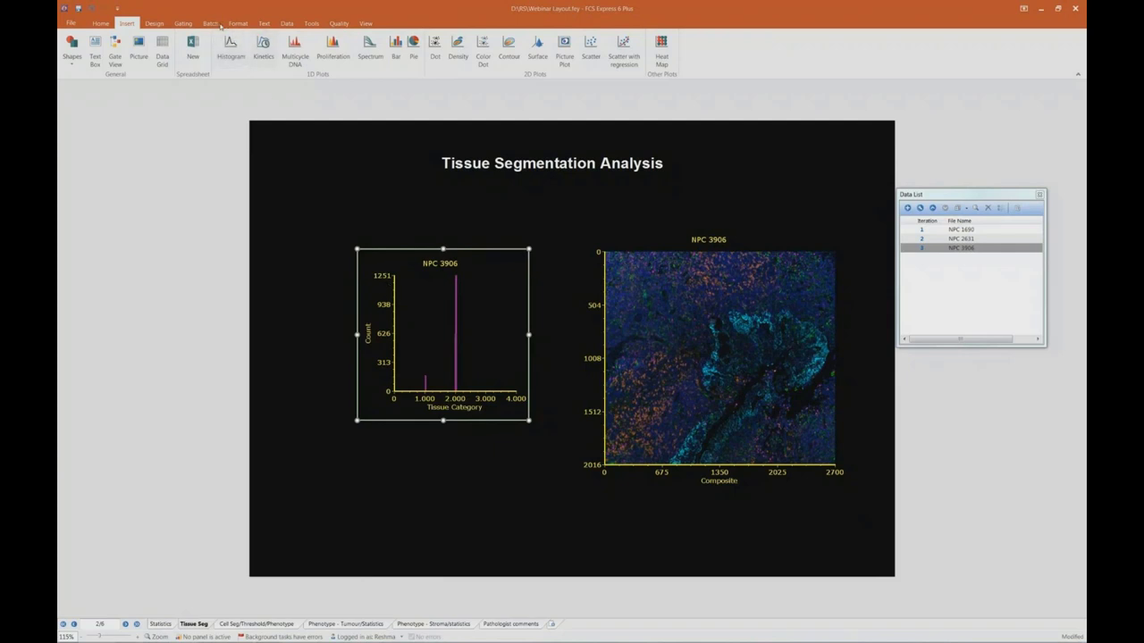
Add three markers to the histogram, spanning about 0.67 to 1.36, about 1.57 to 2.46, and around 3.
click(186, 23)
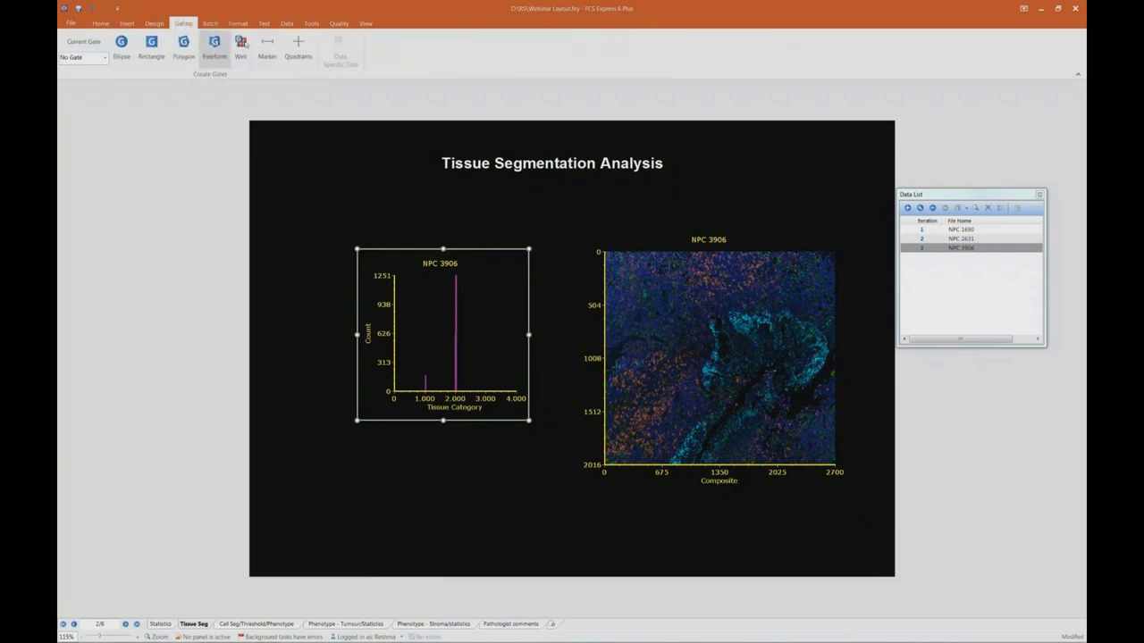
click(269, 47)
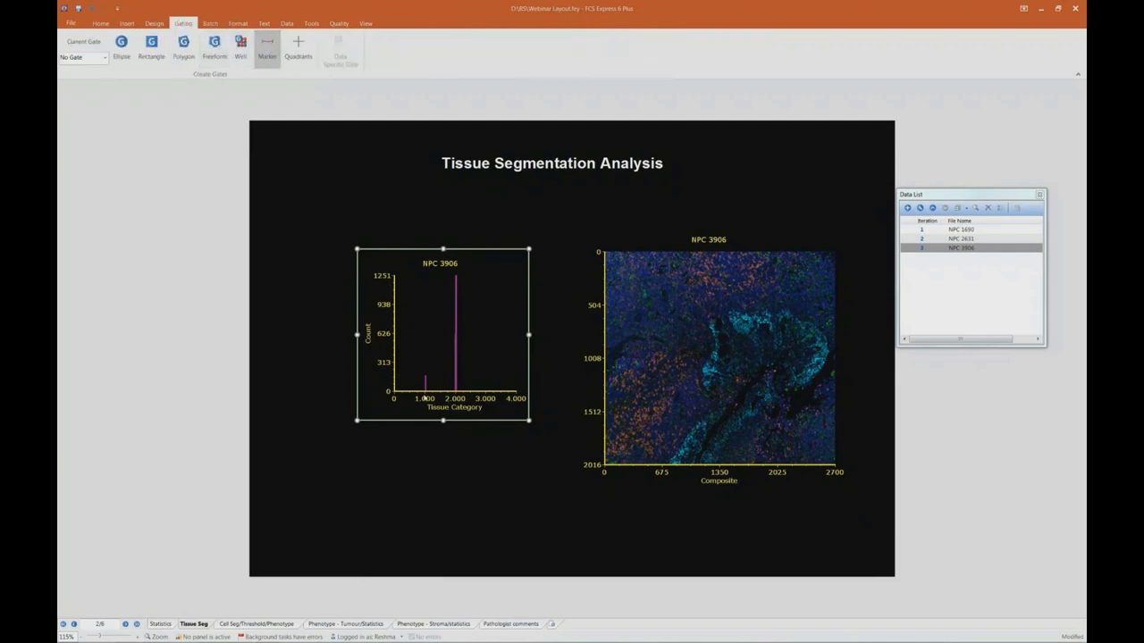
drag(413, 377, 437, 379)
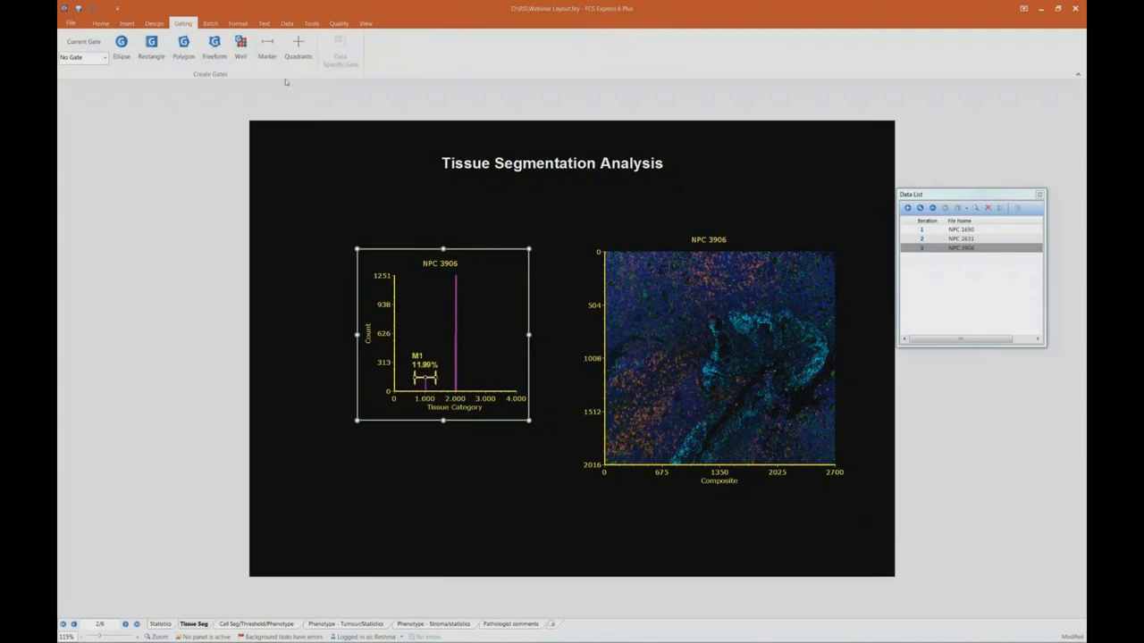
mouse_move(441, 334)
mouse_down()
mouse_move(470, 334)
mouse_move(501, 368)
mouse_up()
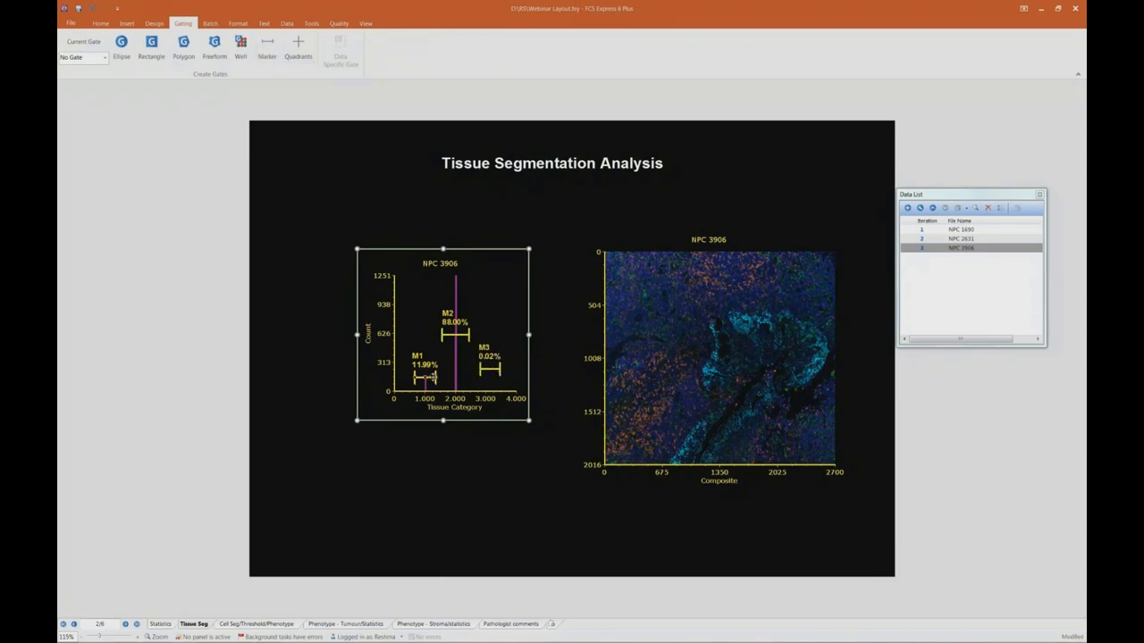
Name the histogram markers Tumour, Stroma and Others from low to high, and move the histogram slightly down the page.
double_click(431, 377)
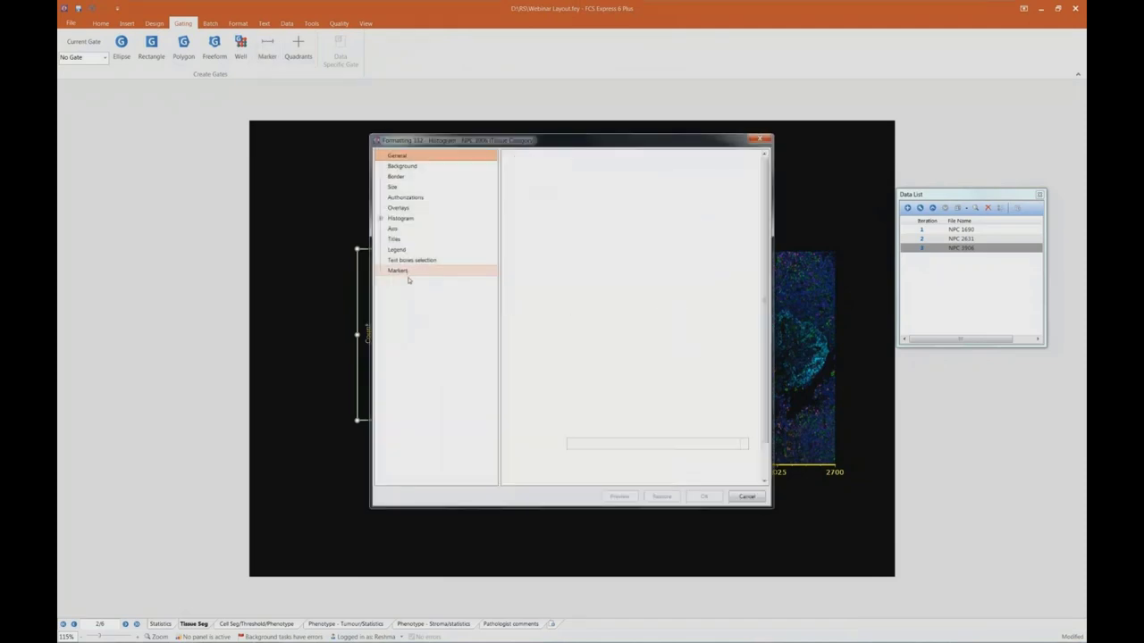
text(Tu)
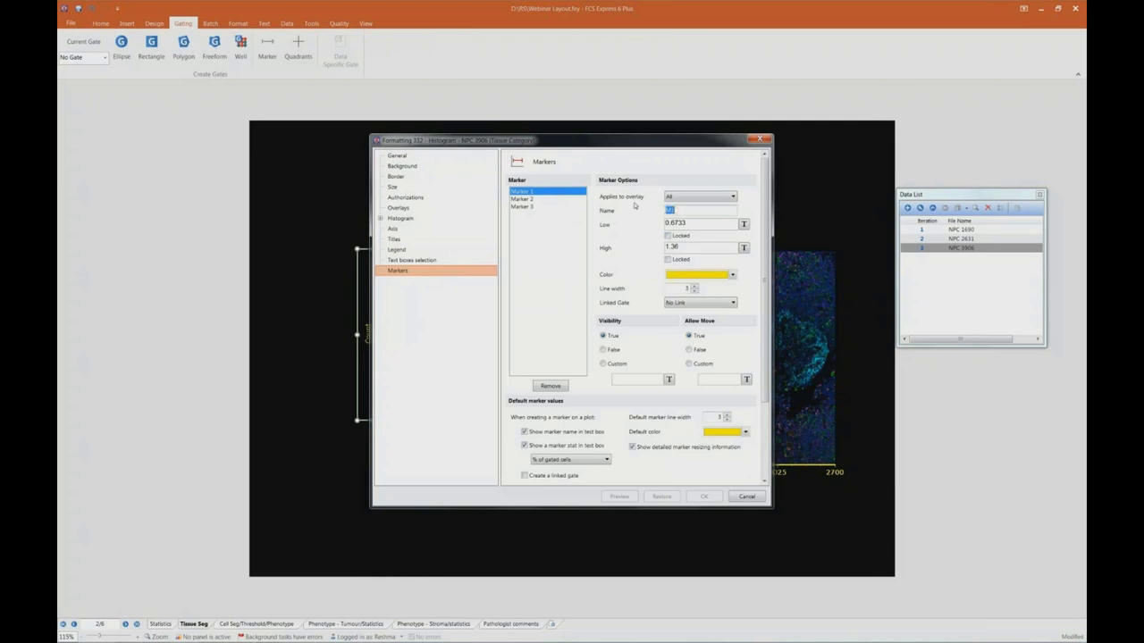
text(mour)
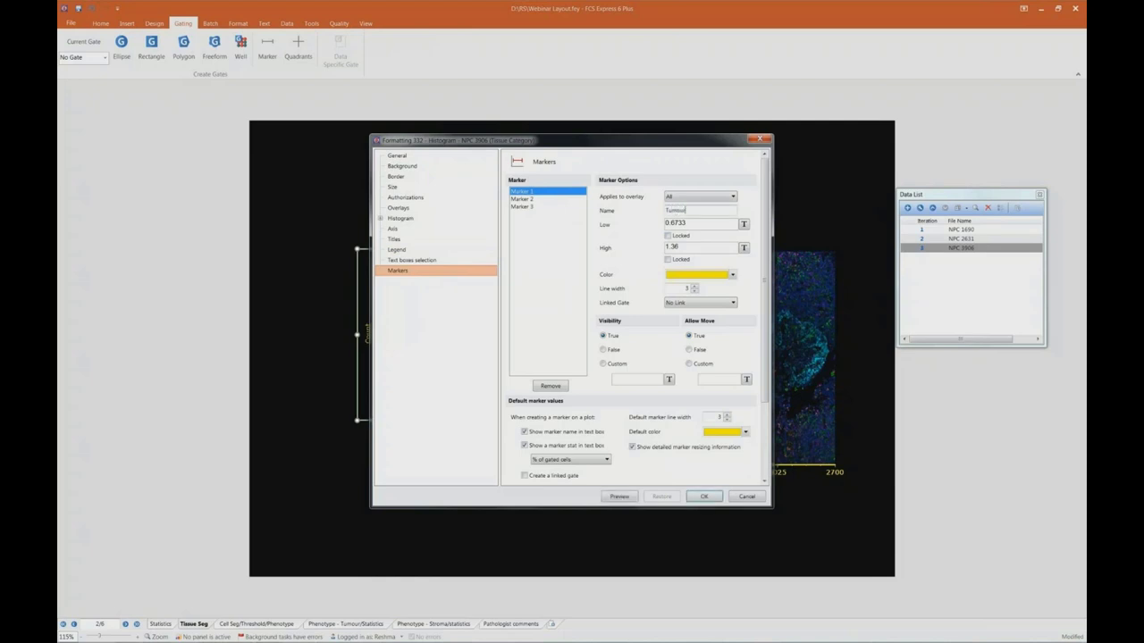
click(527, 199)
text(Stroma)
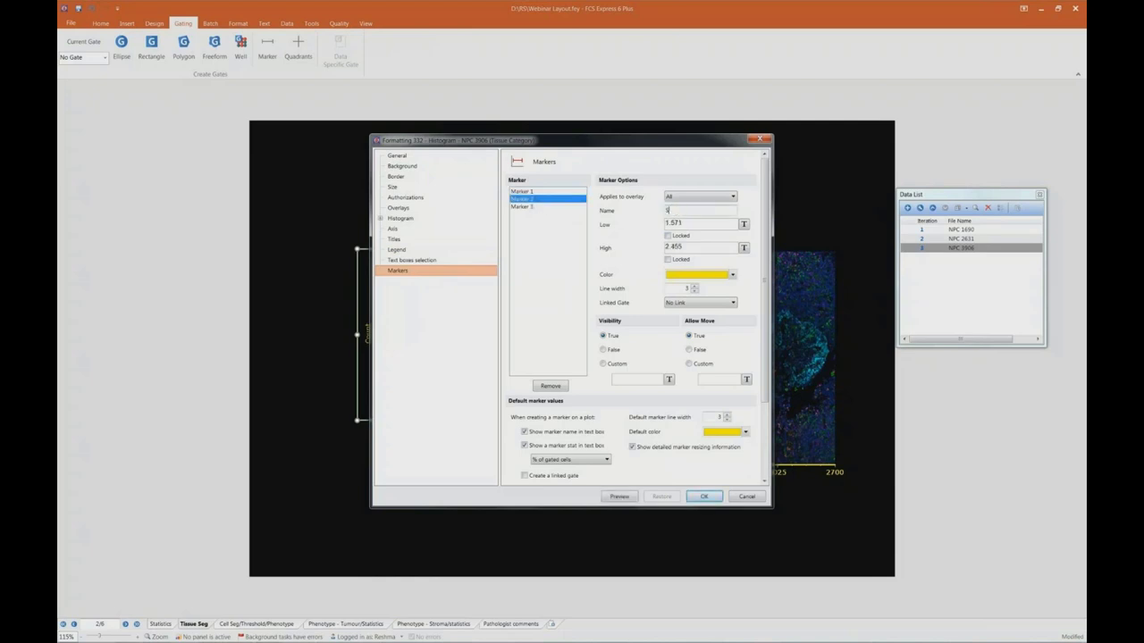
click(562, 207)
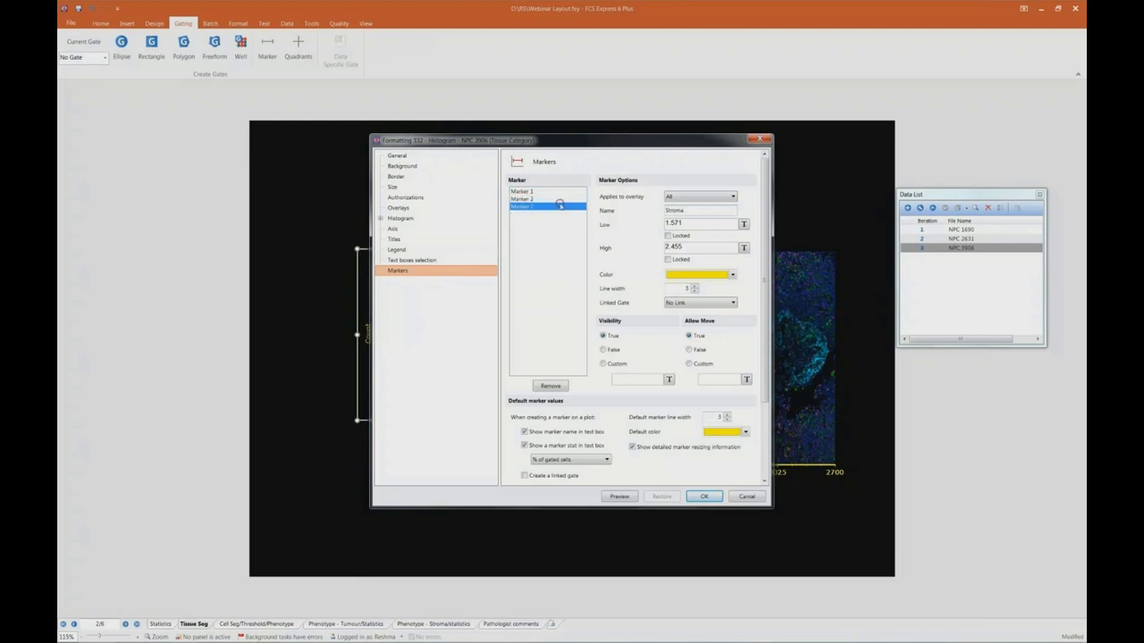
text(Others)
key(Return)
drag(503, 248, 506, 259)
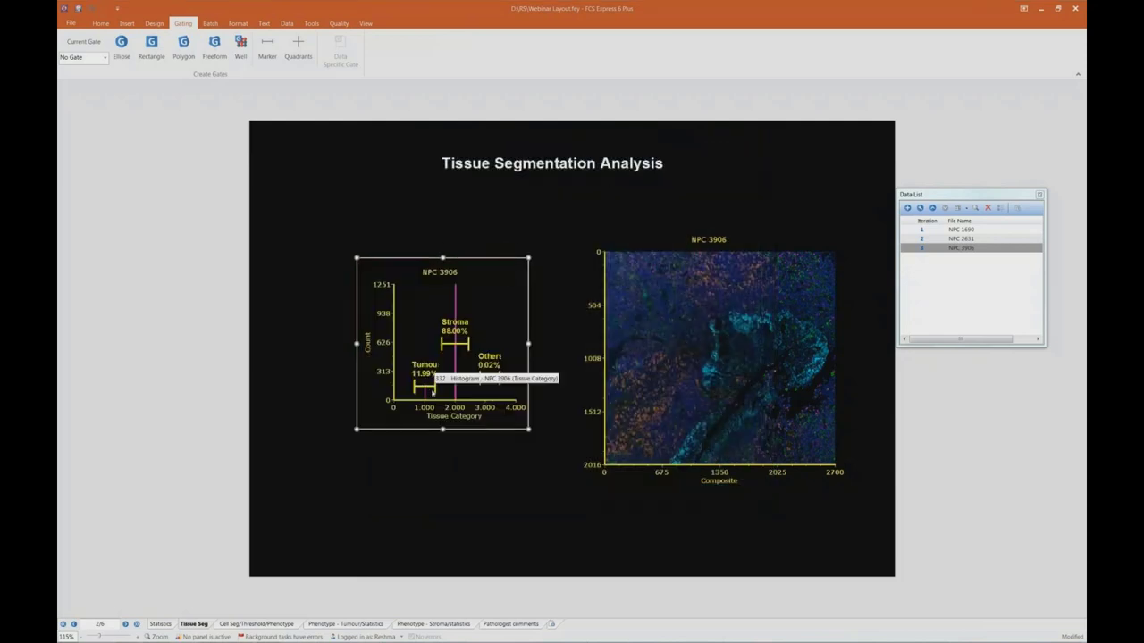
Convert the Tumour marker to a linked gate named Tumour.
right_click(429, 389)
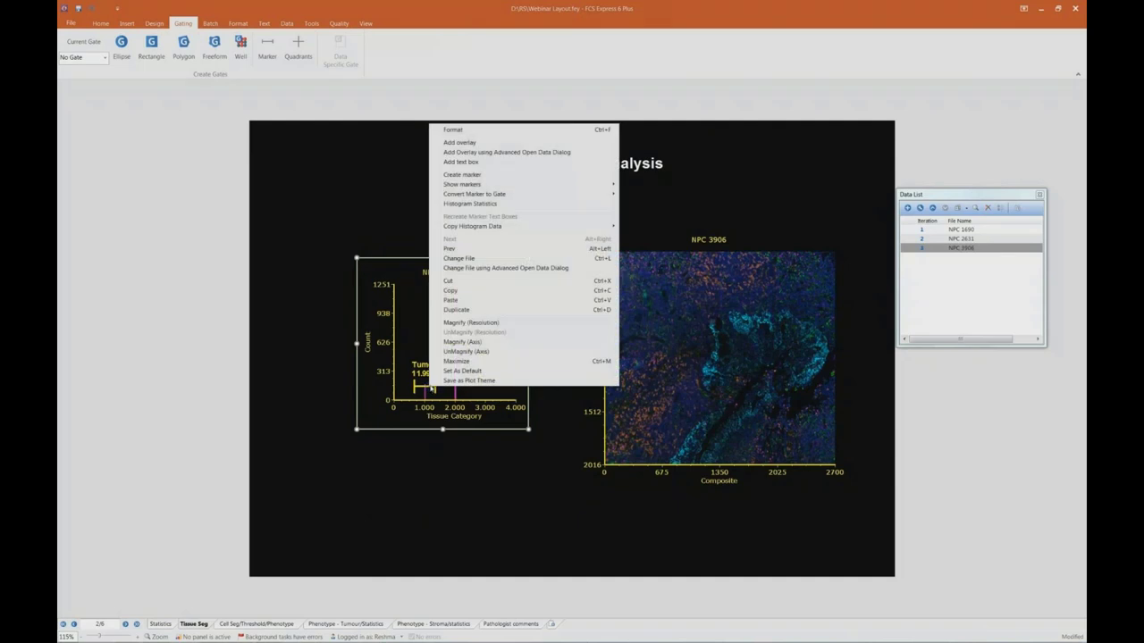
mouse_move(463, 195)
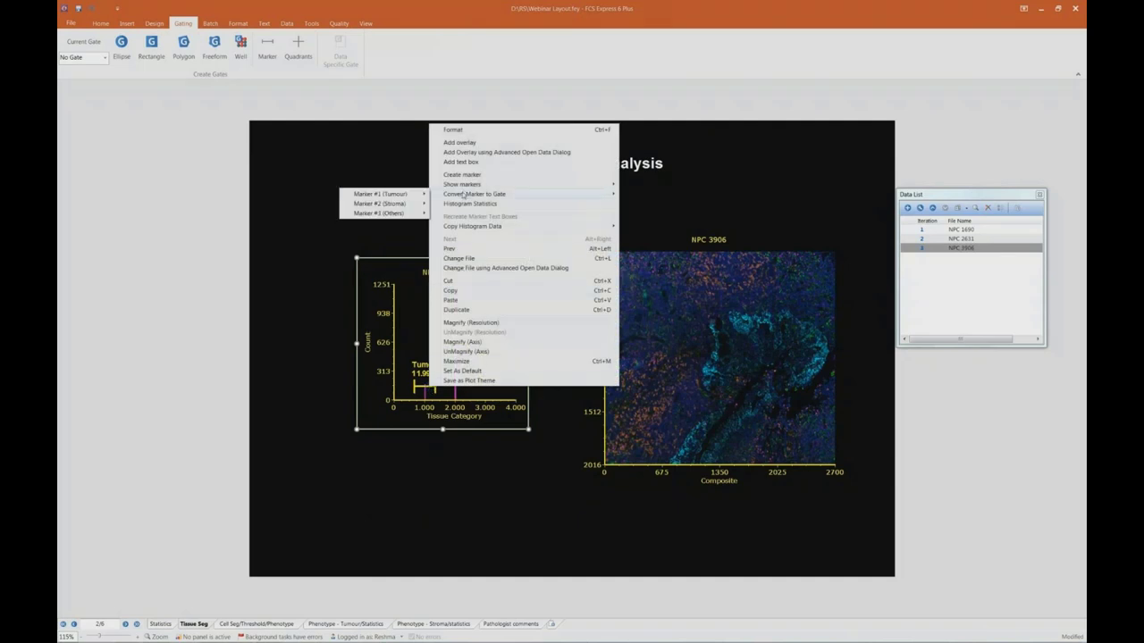
mouse_move(417, 196)
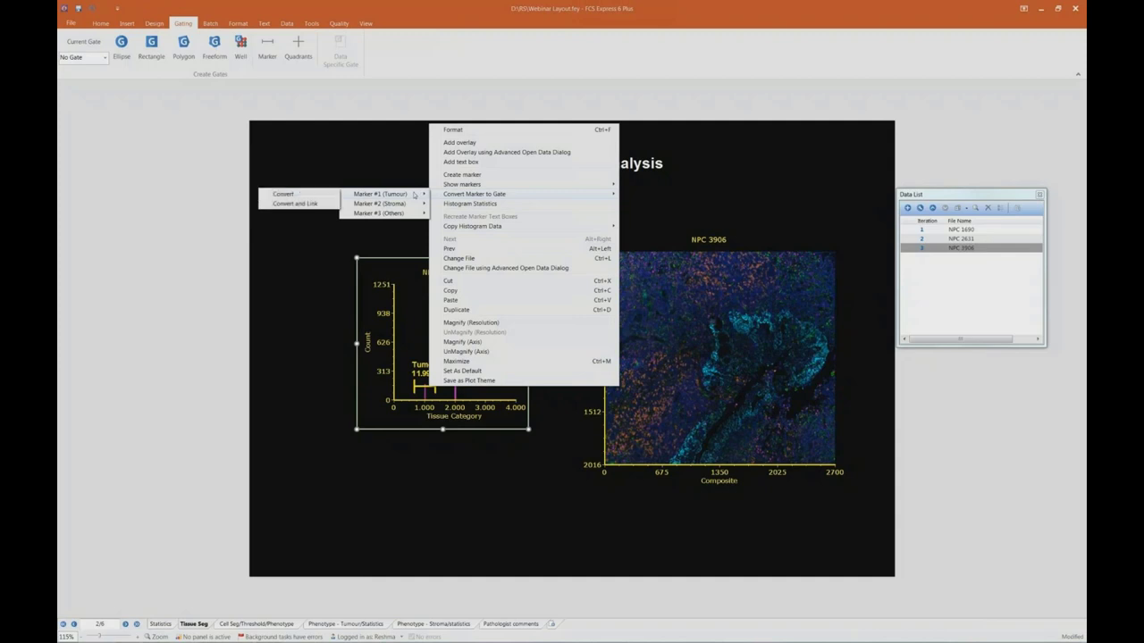
click(323, 204)
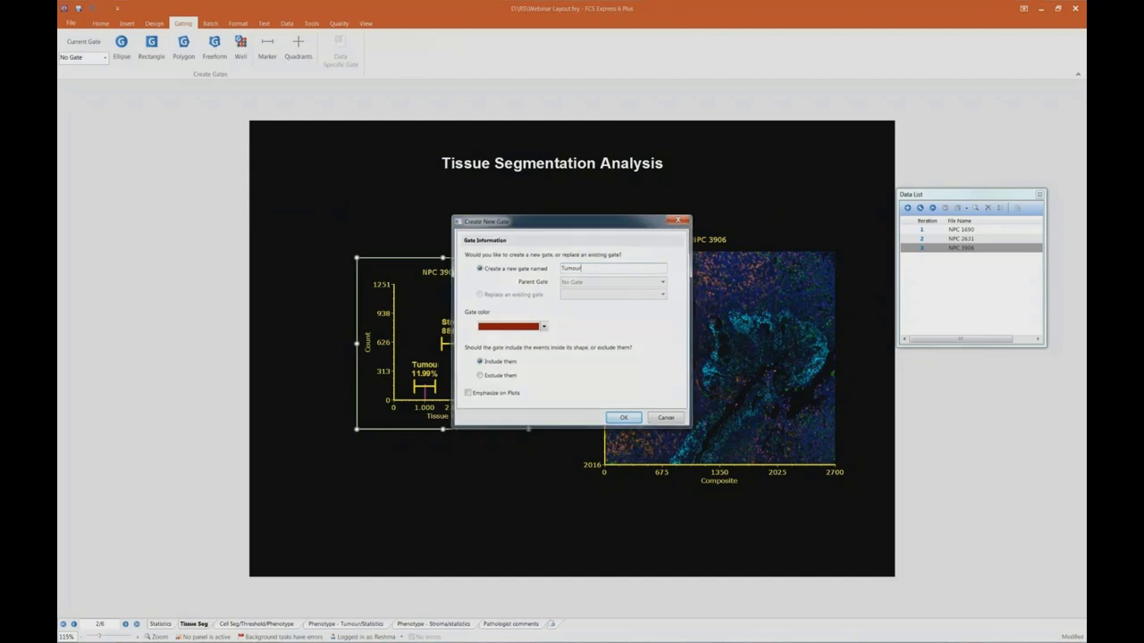
key(Return)
Convert the Stroma marker to a linked gate named Stroma.
right_click(444, 343)
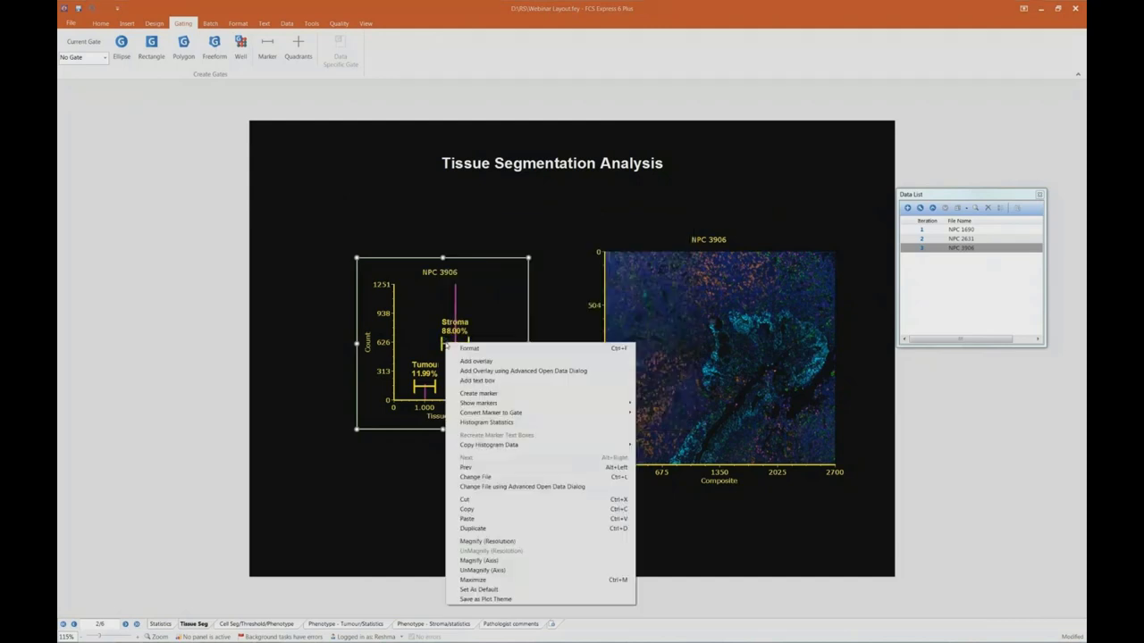
mouse_move(483, 414)
mouse_move(418, 422)
click(329, 432)
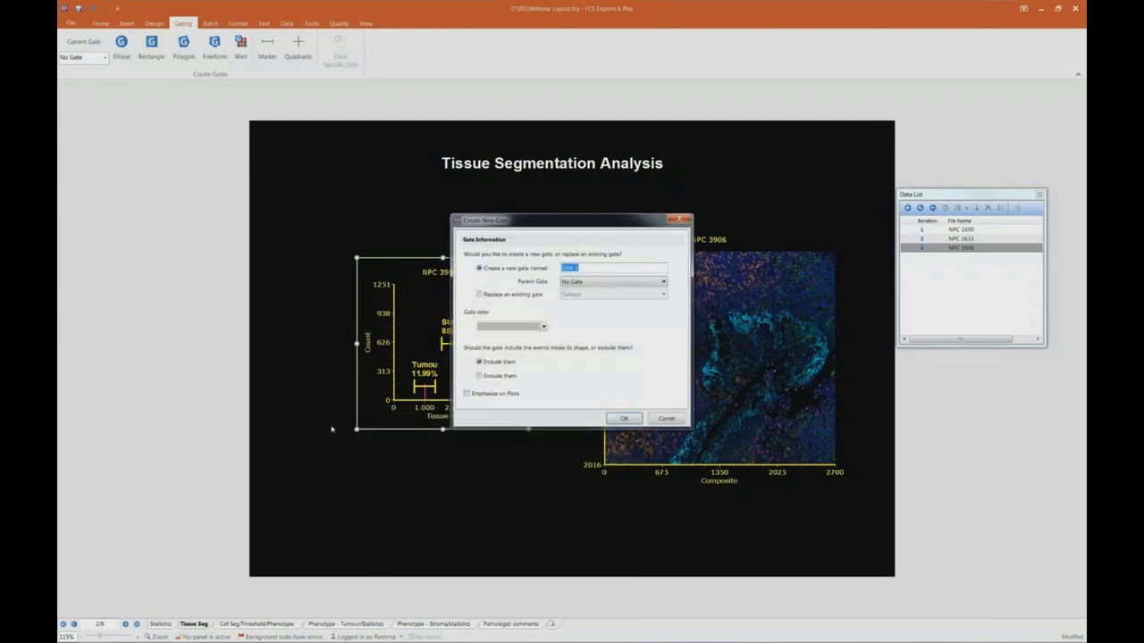
text(Stroma)
key(Return)
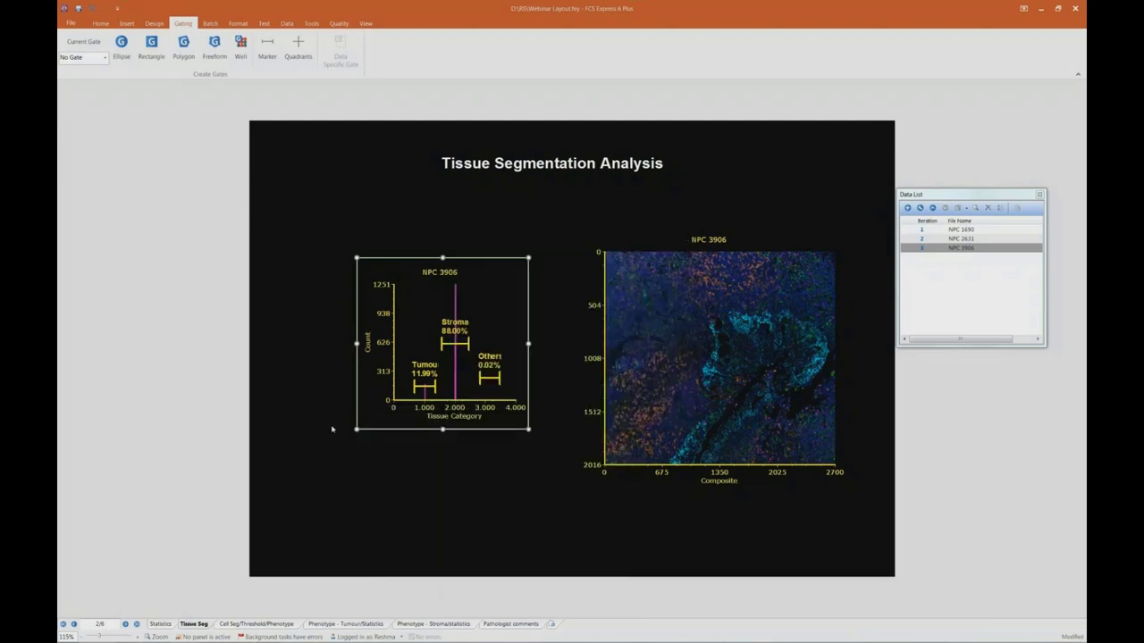
Convert the Others marker to a linked gate named Others.
right_click(496, 379)
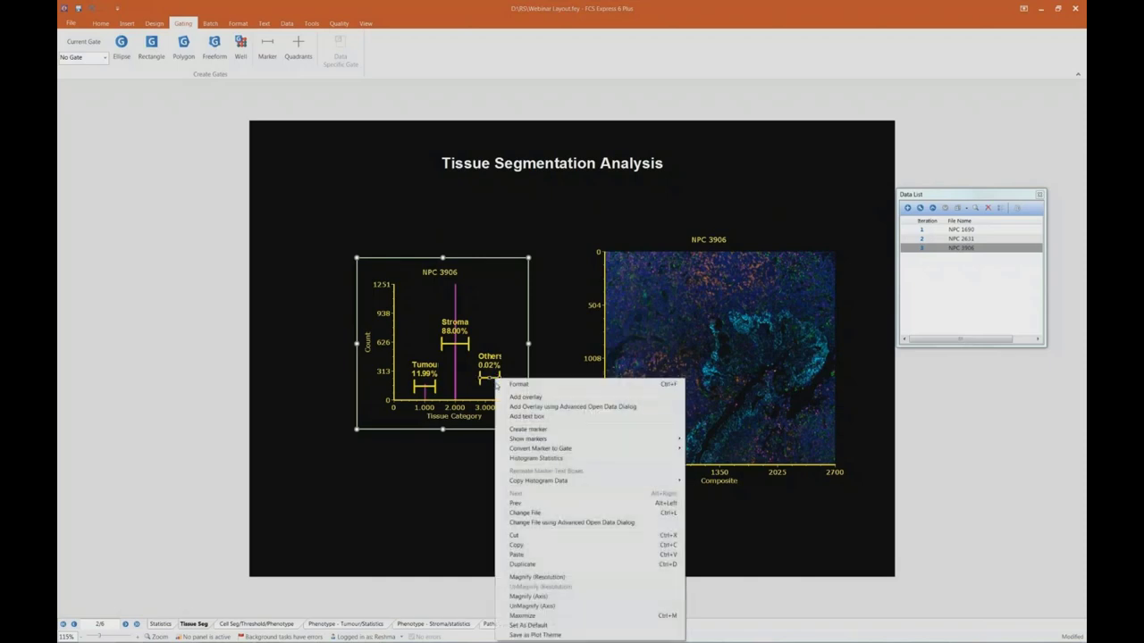
mouse_move(512, 448)
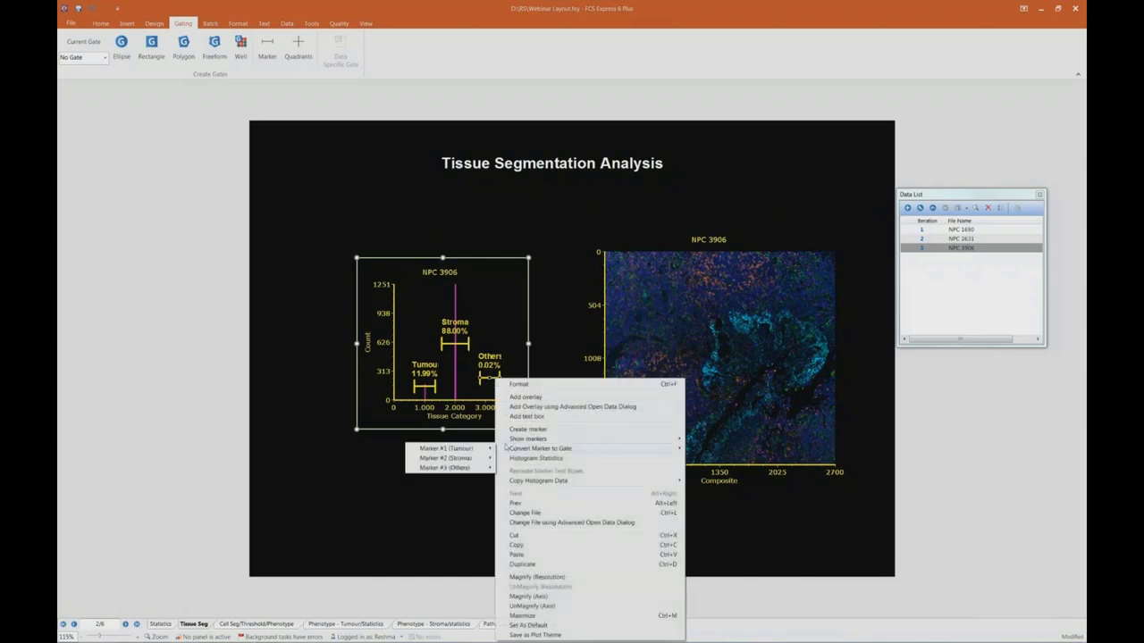
mouse_move(447, 468)
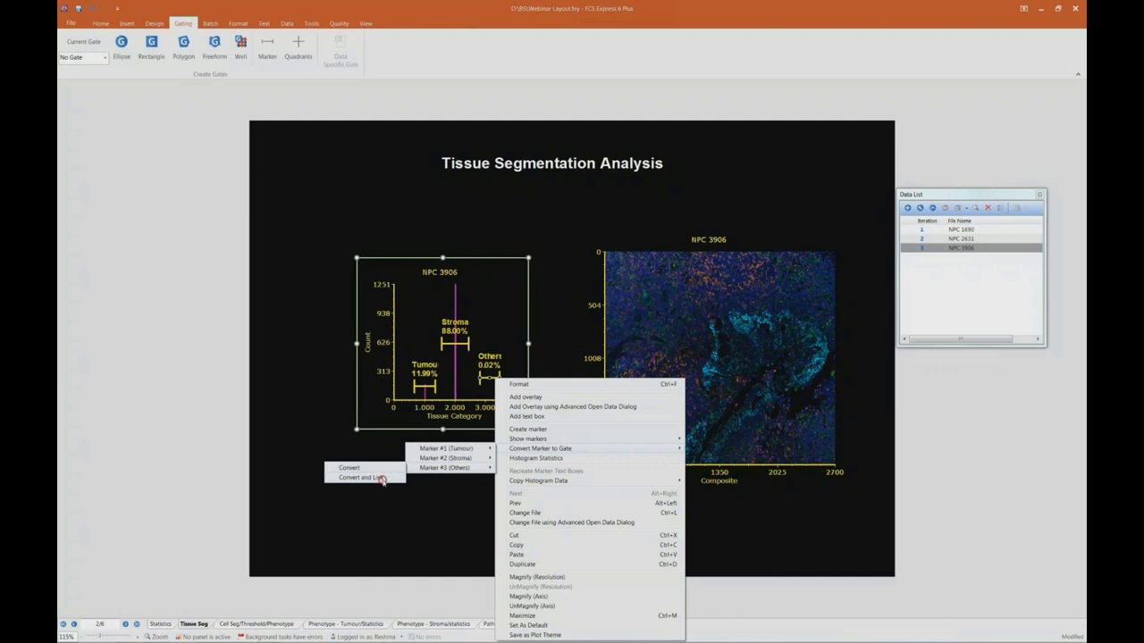
click(384, 478)
text(Others)
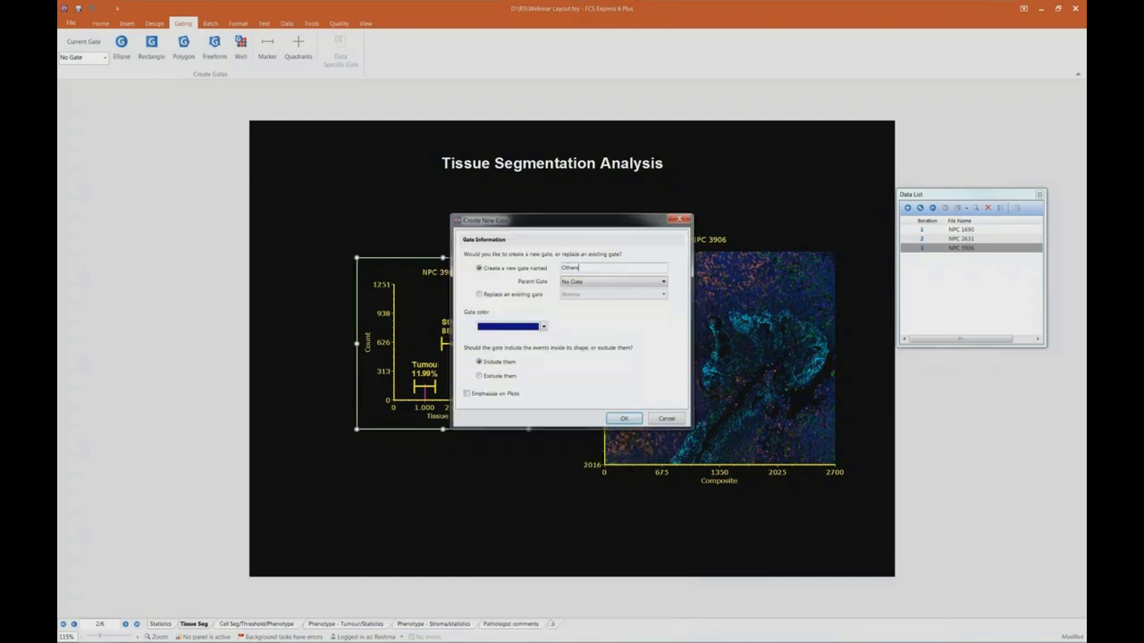
key(Return)
Maximize the composite picture plot and display only the Tumour-gated cells with the background image hidden.
right_click(685, 339)
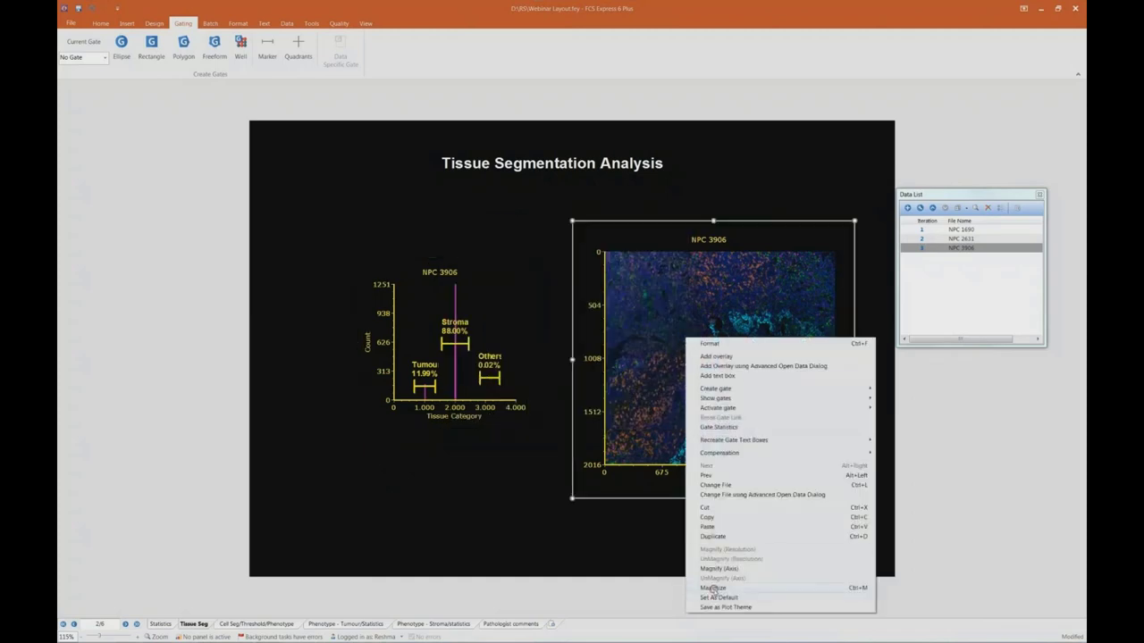
click(713, 589)
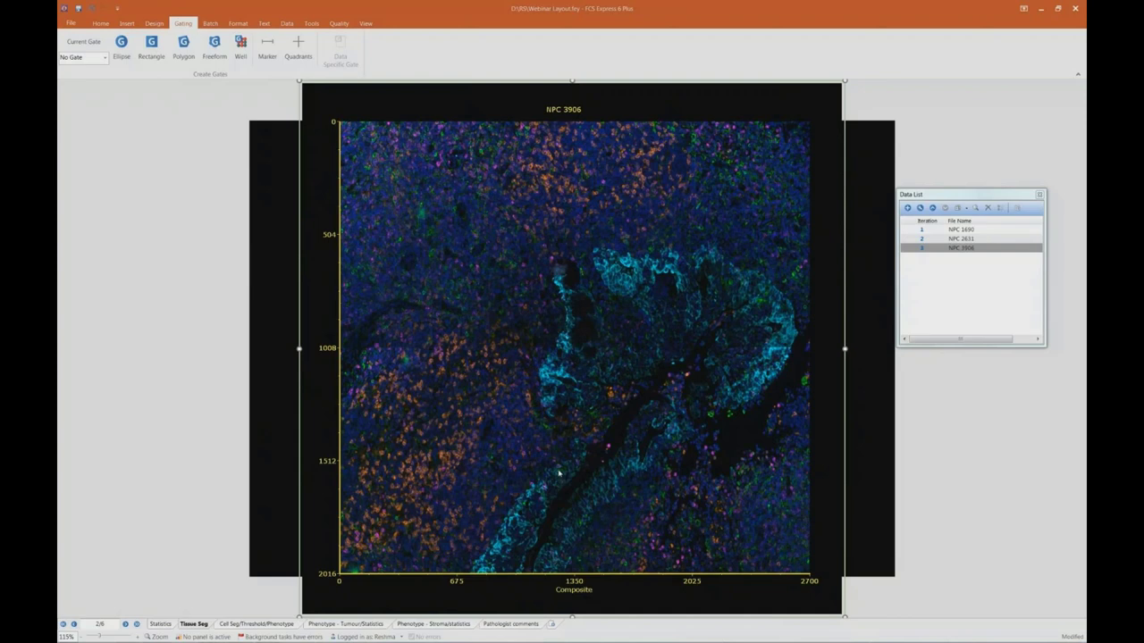
click(105, 57)
click(99, 95)
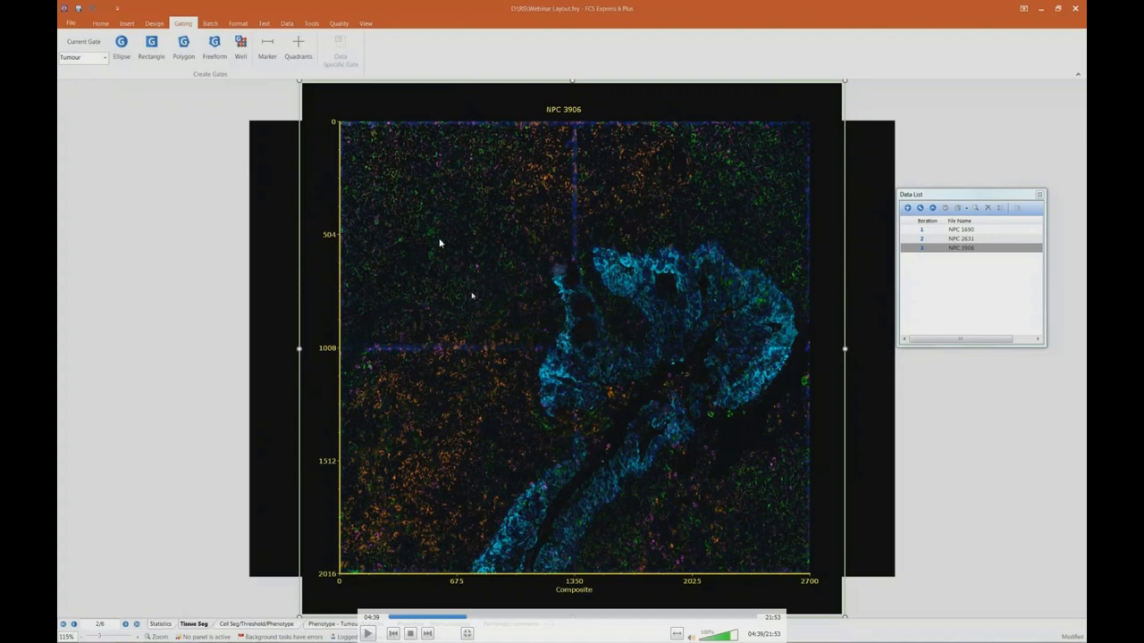
key(space)
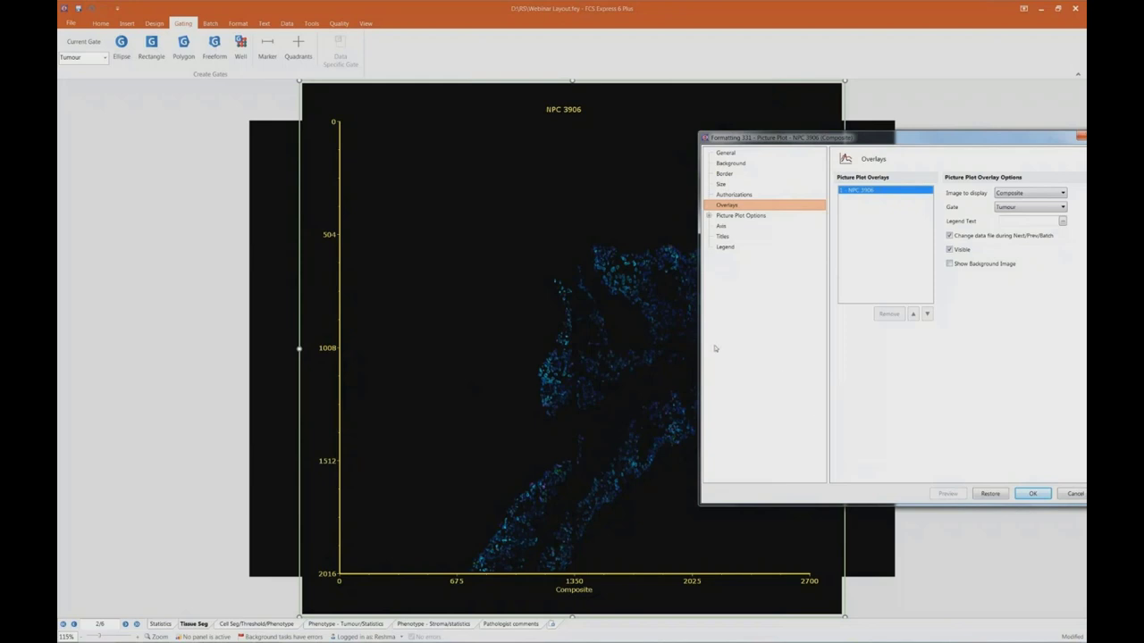
Change the picture plot overlay's gate to Stroma and preview the plot.
mouse_move(572, 300)
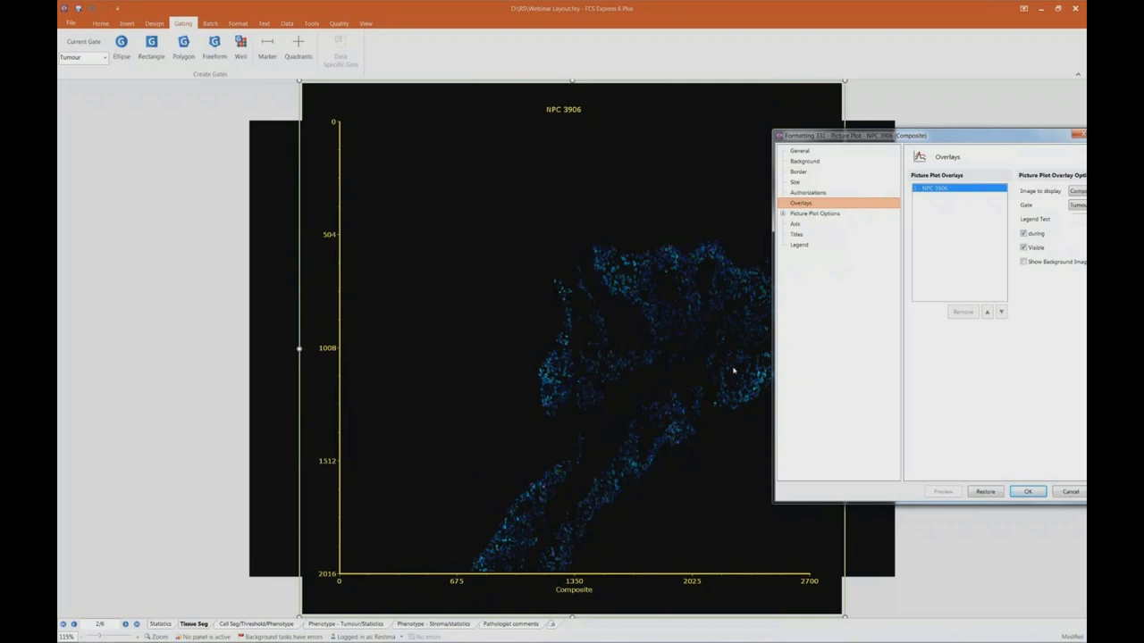
click(1079, 205)
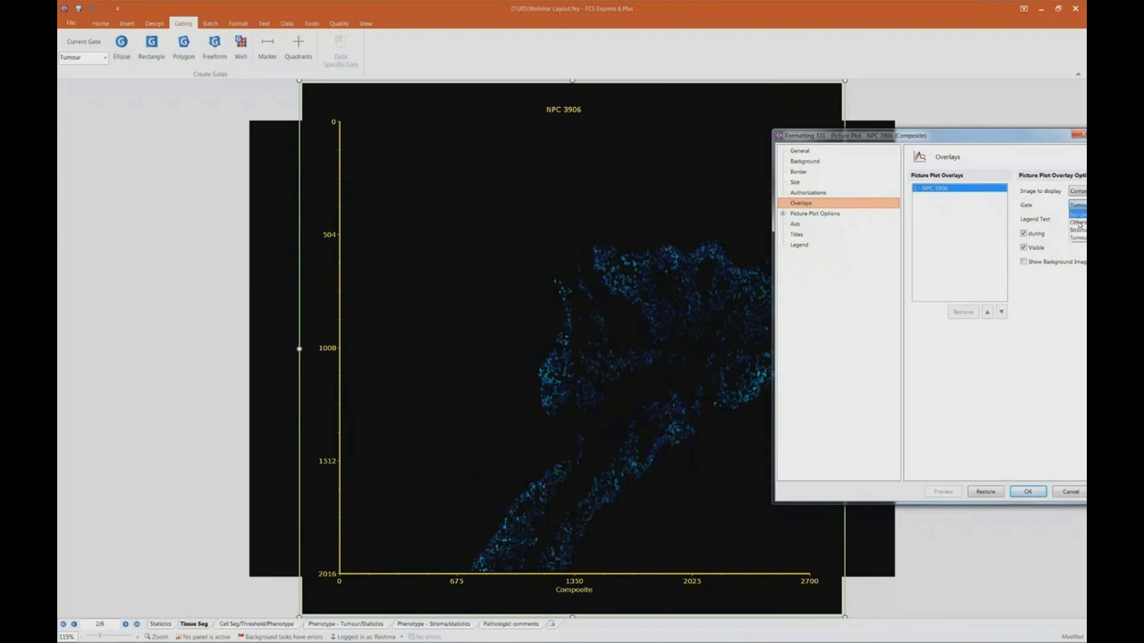
click(1079, 231)
click(945, 491)
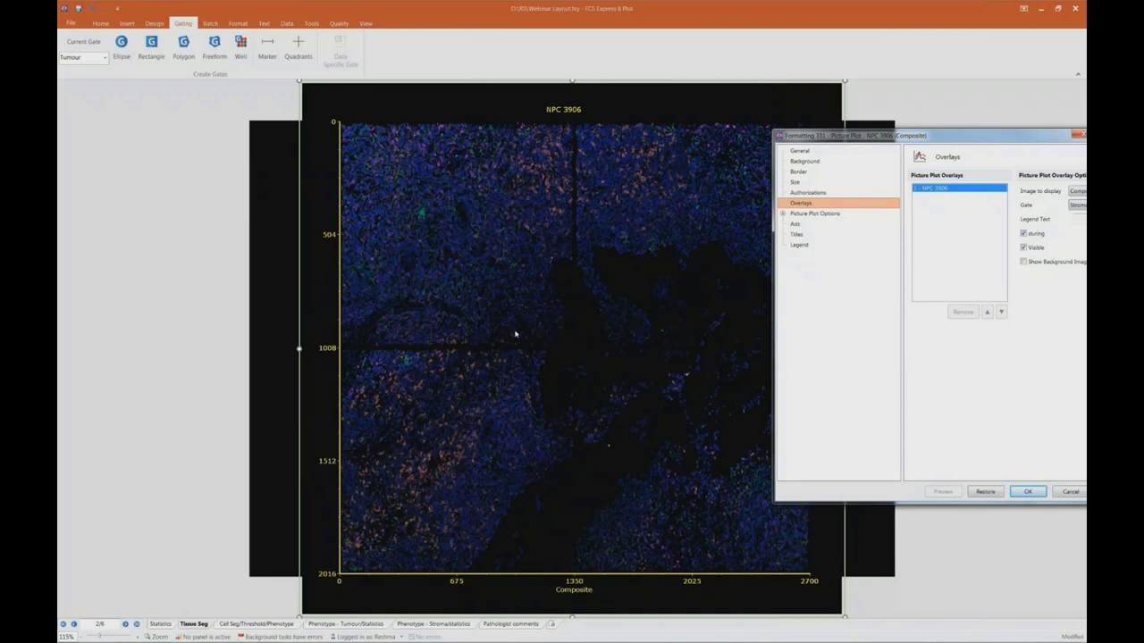
Set the picture plot to color events by only the Tumour and Stroma gates.
click(782, 213)
click(835, 224)
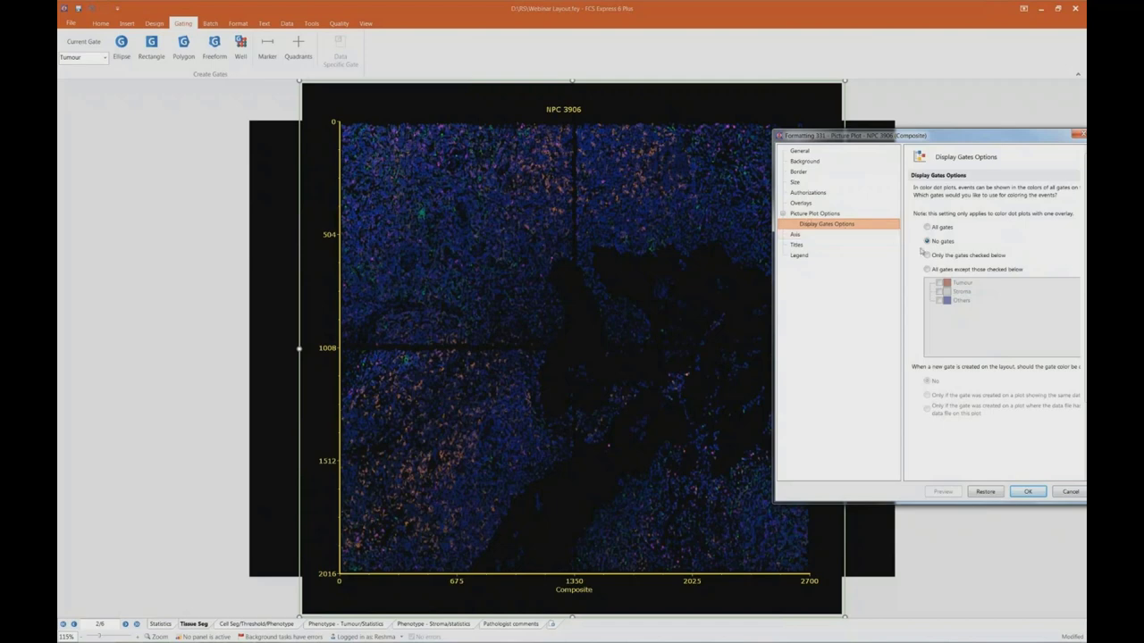
click(927, 255)
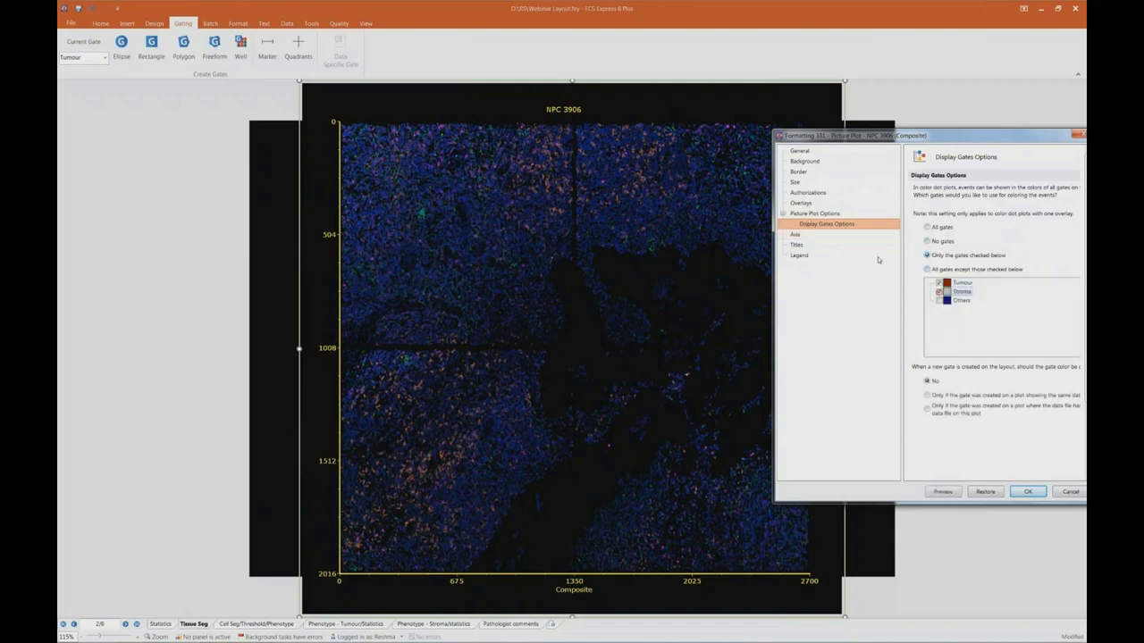
Set the picture plot overlay to No Gate, turn its background image on, and preview the plot.
click(794, 204)
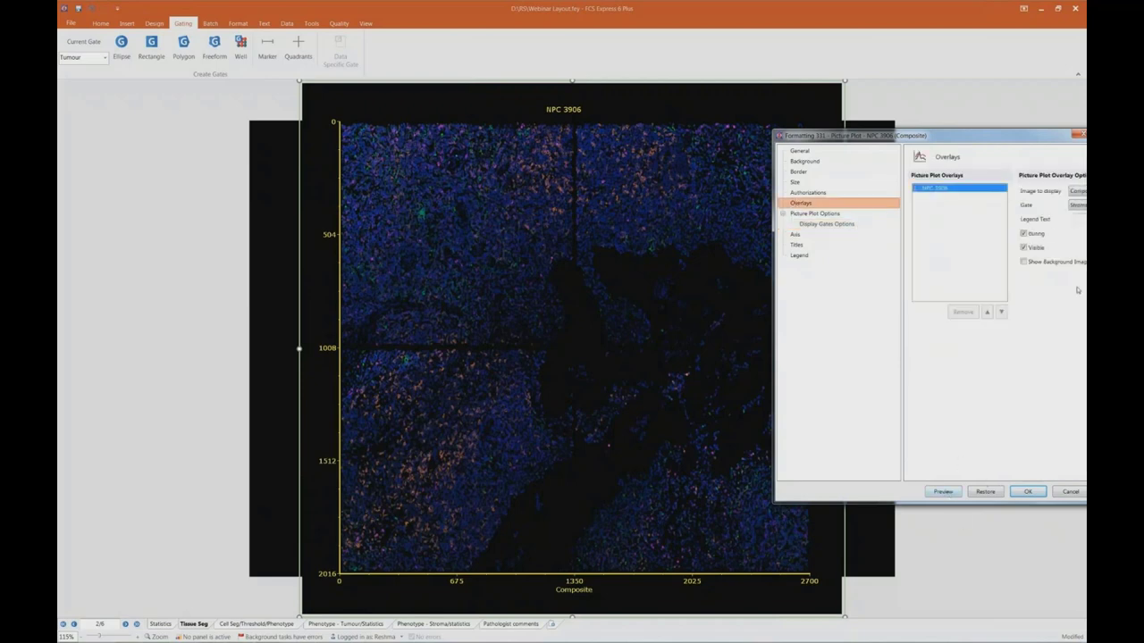
click(1078, 205)
click(1078, 215)
click(938, 492)
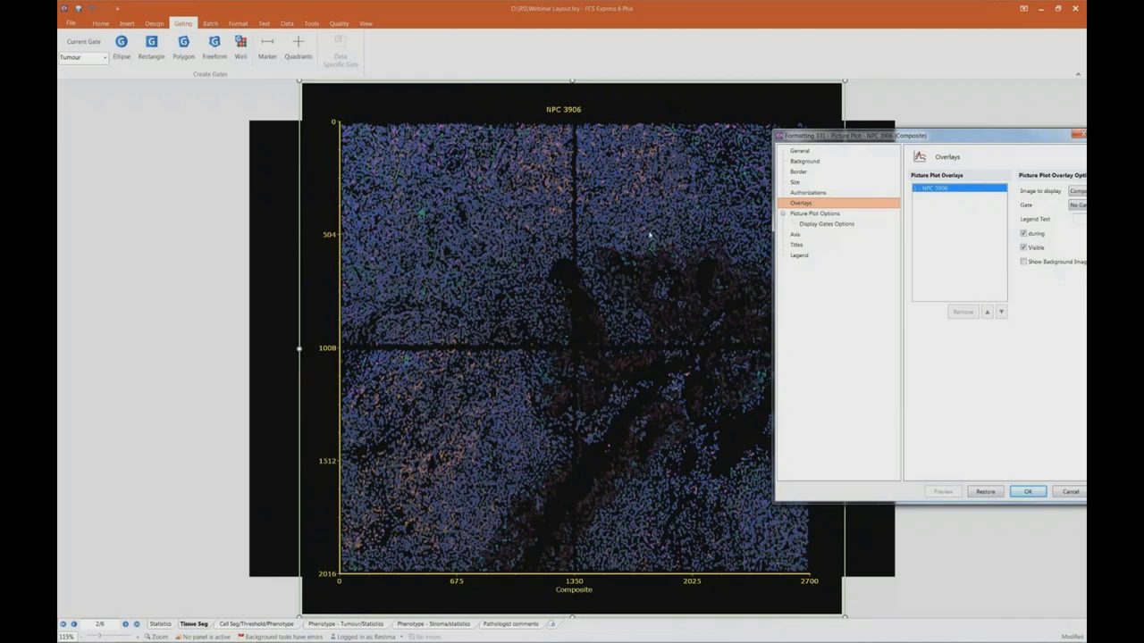
click(1024, 261)
click(949, 490)
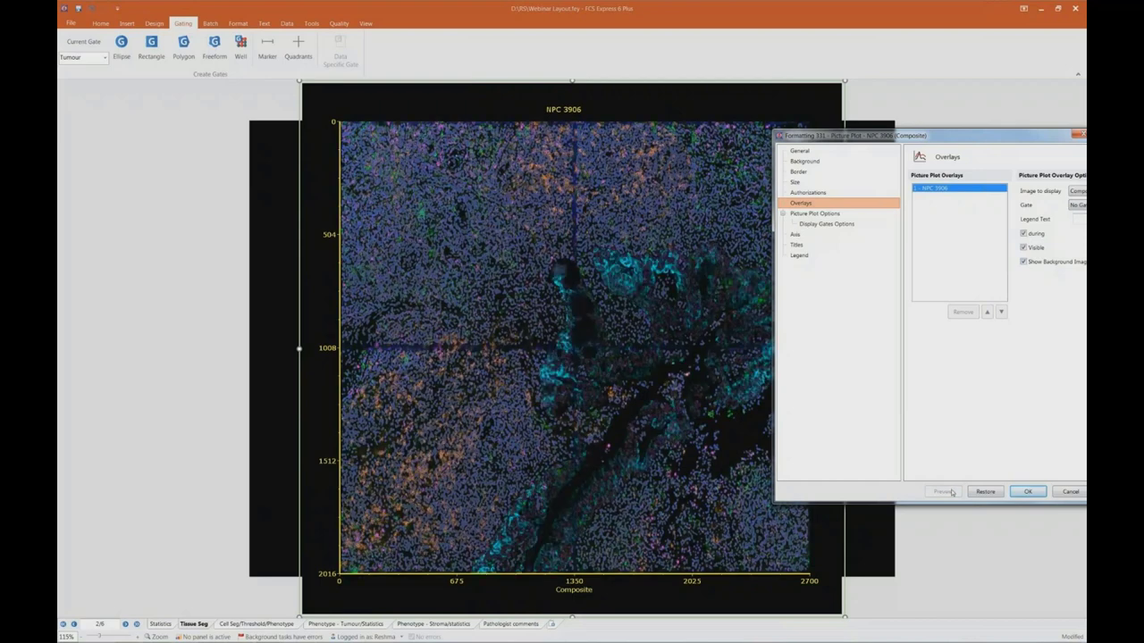
Apply the picture plot's overlay settings and restore the maximized composite plot to its normal size.
click(1020, 493)
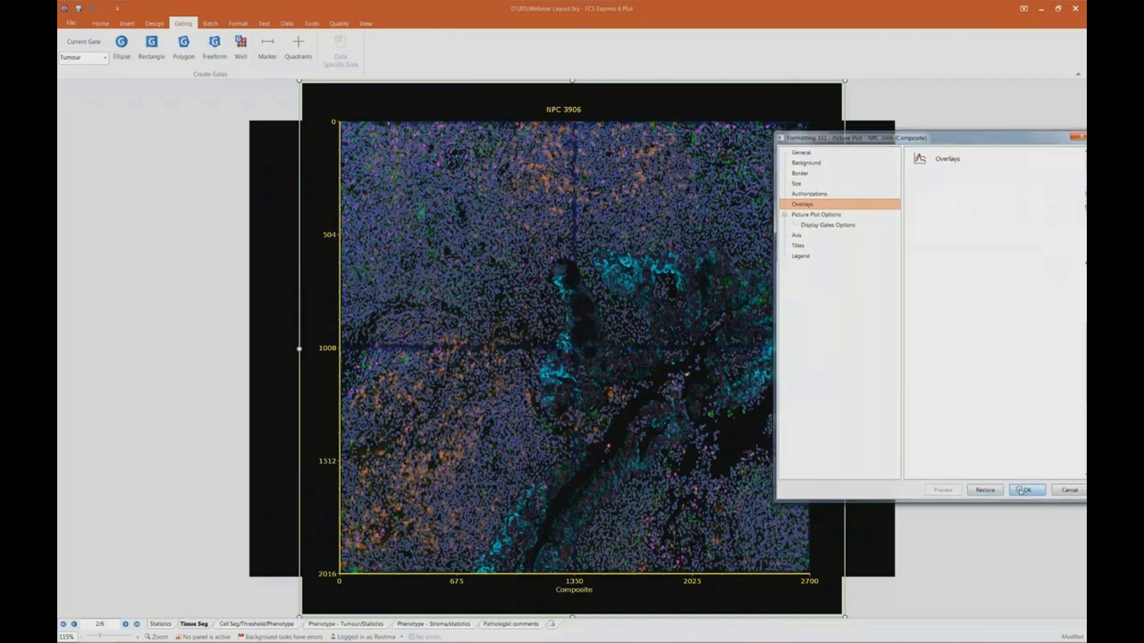
right_click(650, 351)
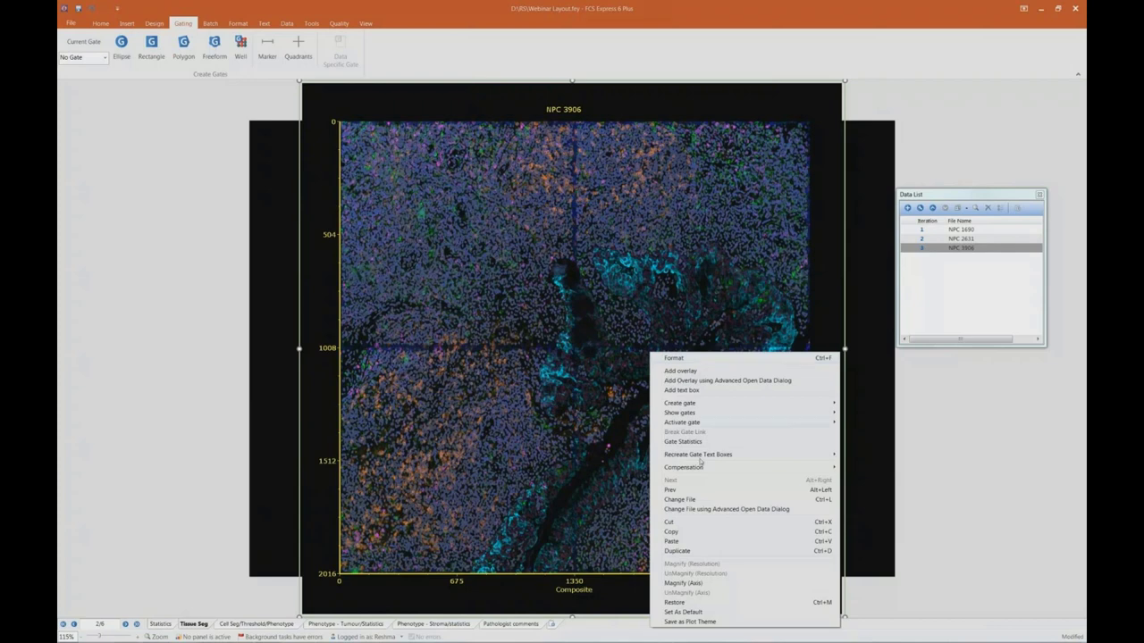
click(694, 603)
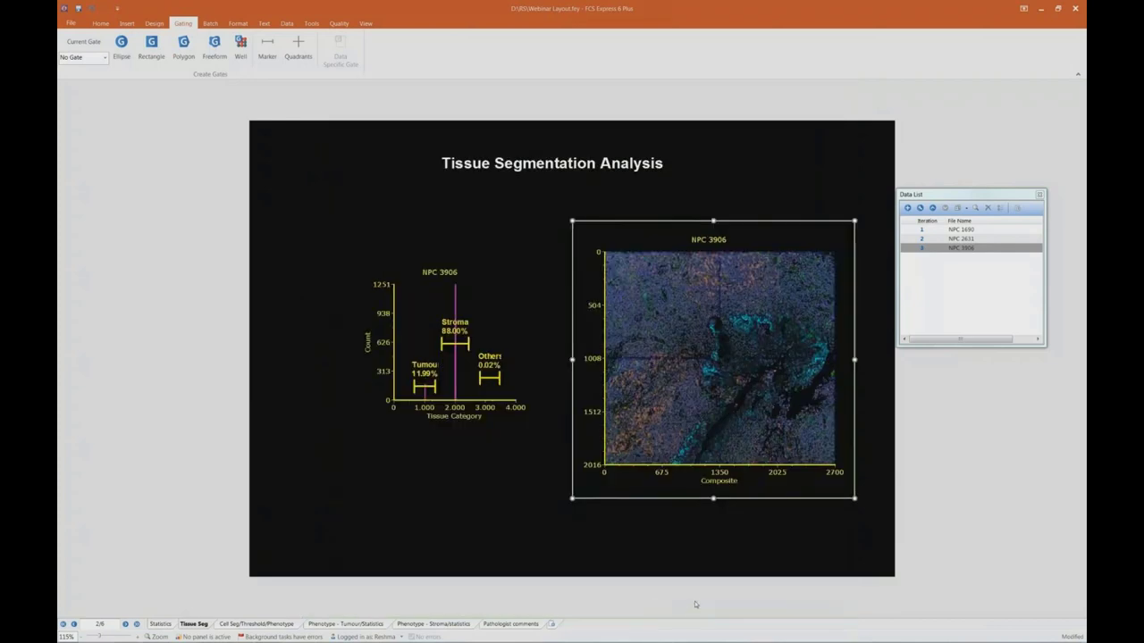
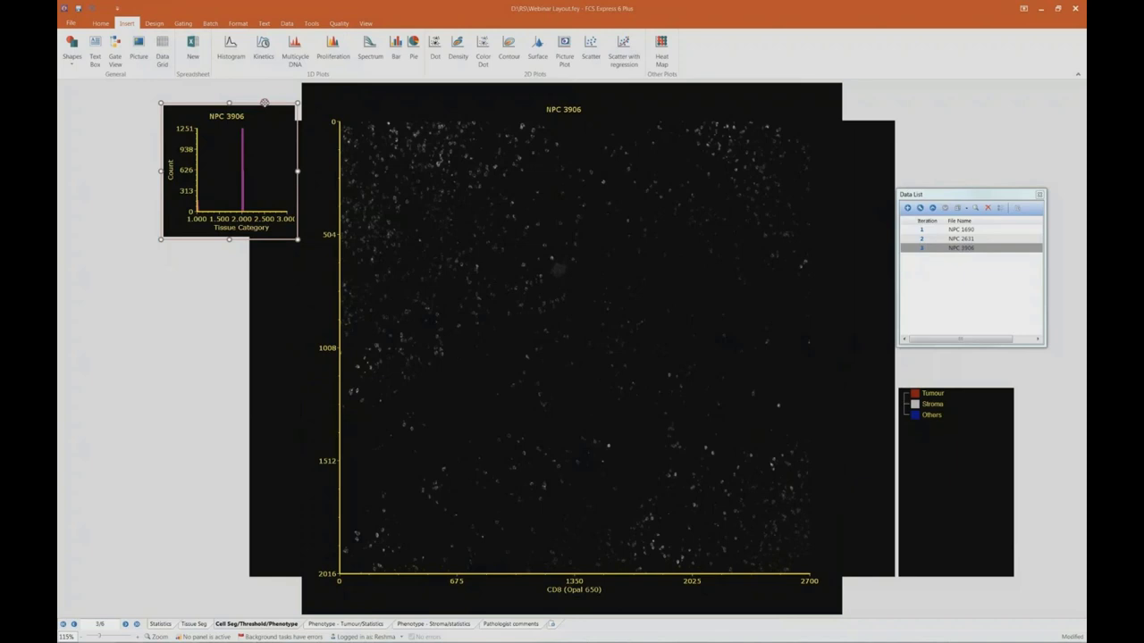
Move the Tissue Category histogram clear of the page and change its X parameter to Cytoplasm CD8 (Opal 650) Mean (Normalized Counts, Total Weighting).
drag(264, 103, 213, 87)
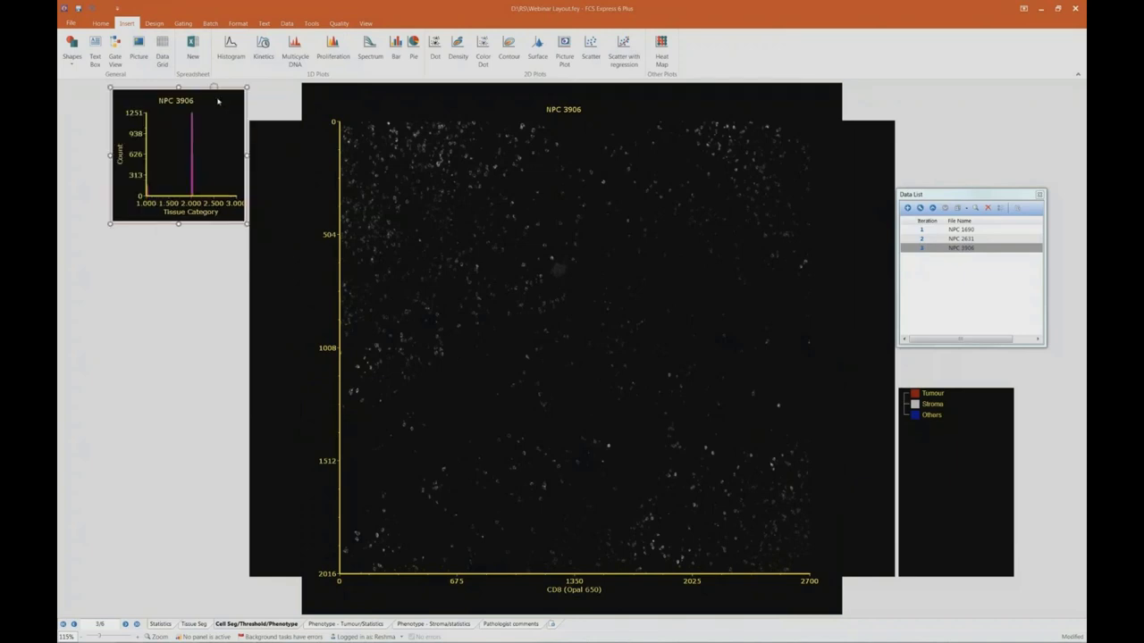
click(206, 213)
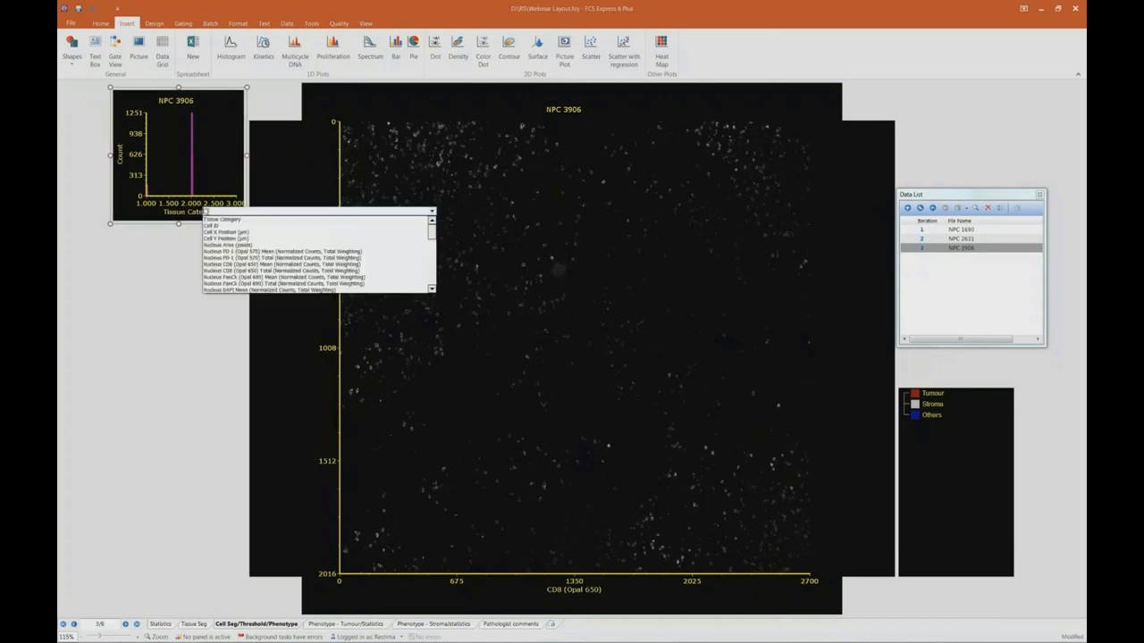
scroll(393, 255, down, 5)
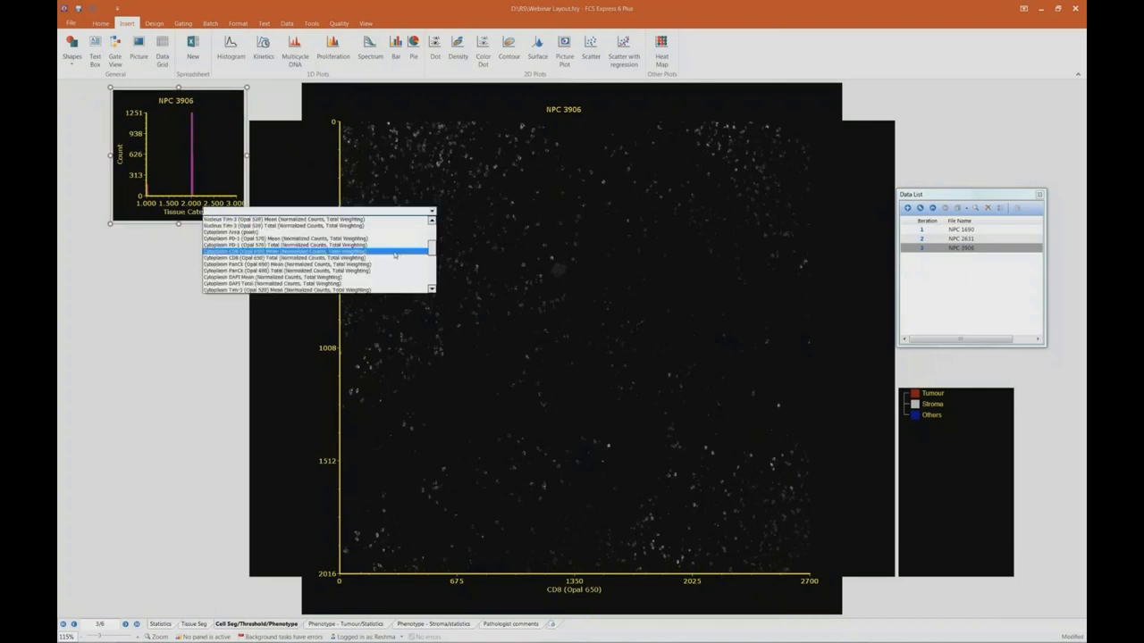
click(393, 253)
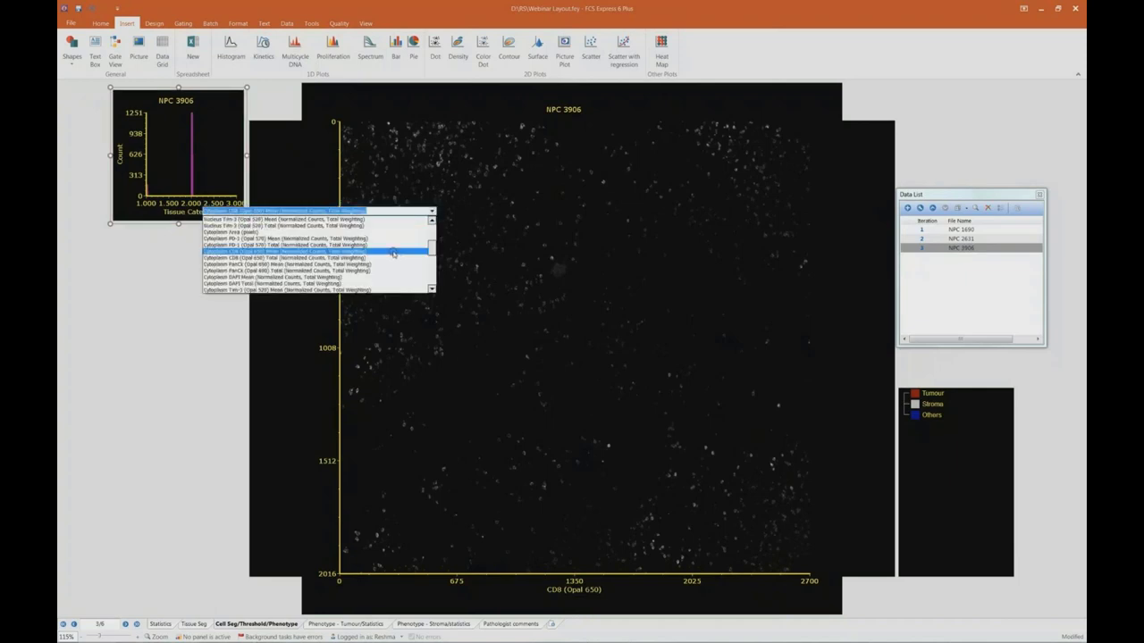
Set the histogram's X axis scale to Log, preview it and apply the formatting.
right_click(199, 164)
click(206, 167)
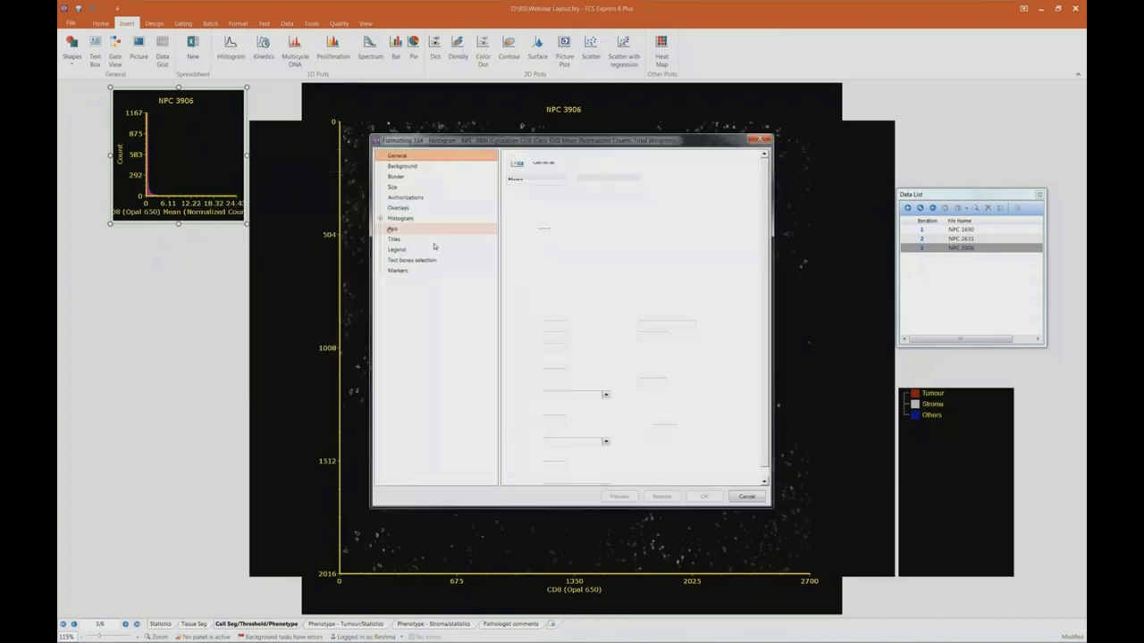
click(645, 280)
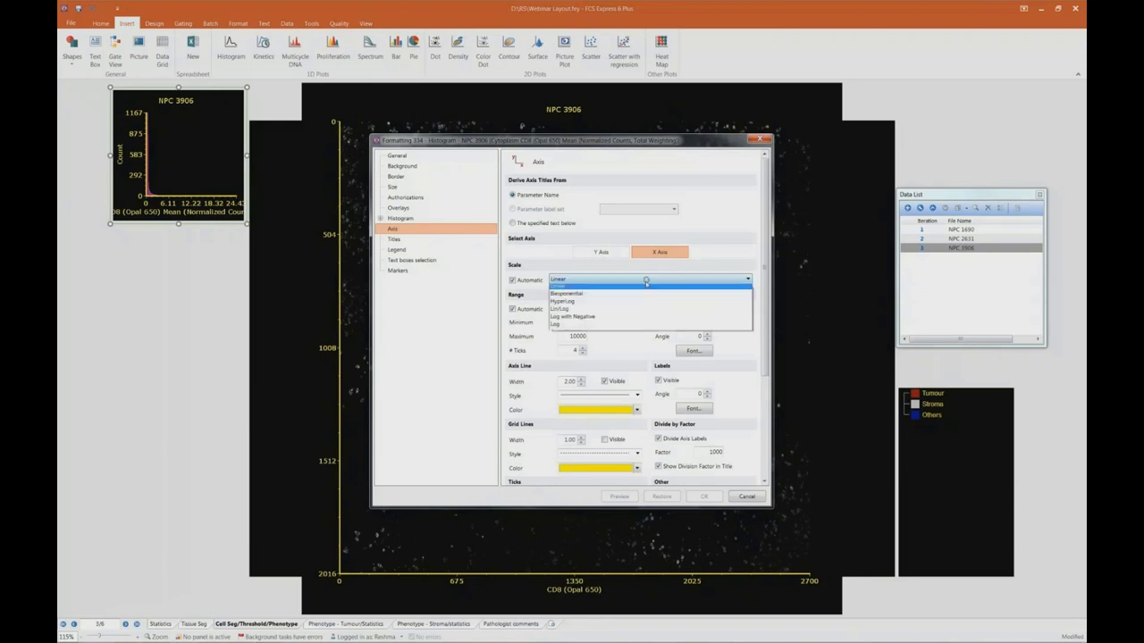
click(626, 328)
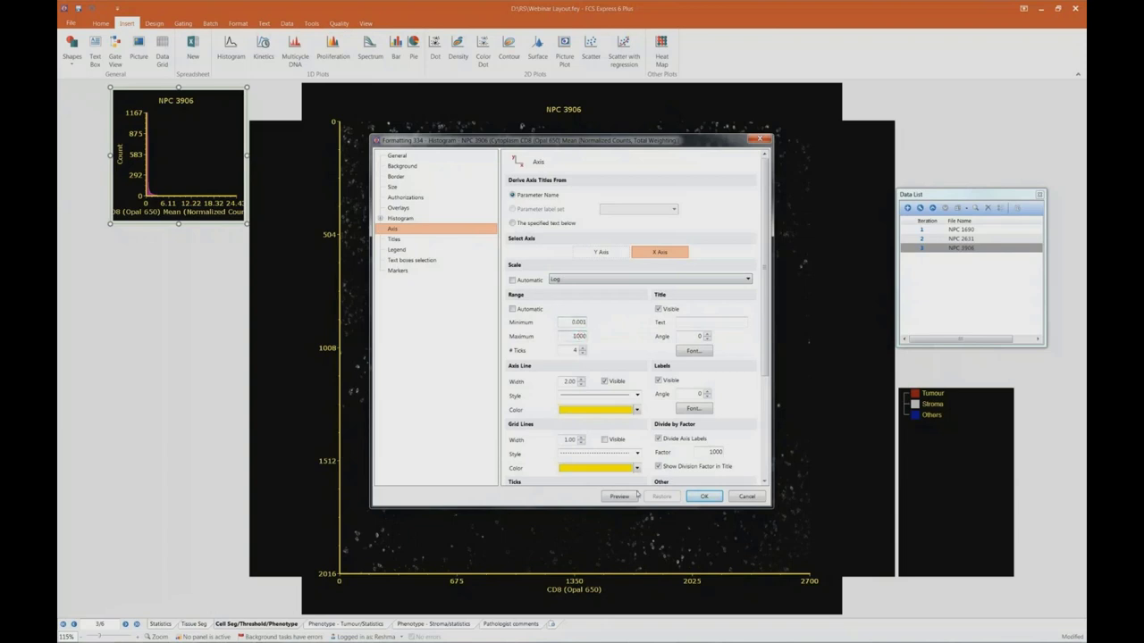
click(620, 495)
click(704, 496)
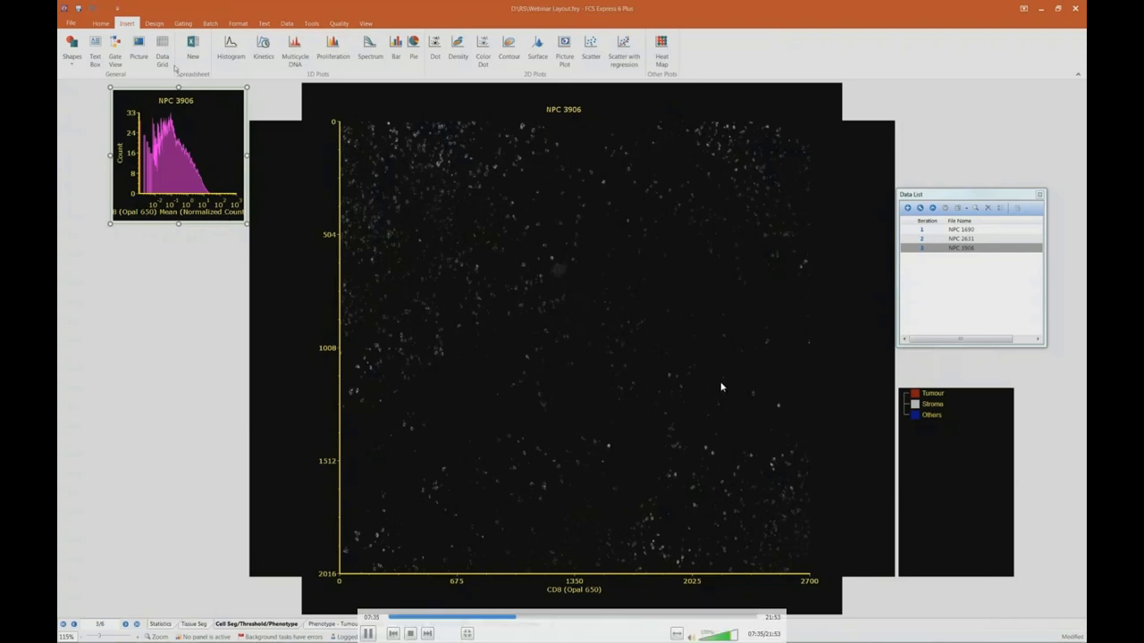
Draw a marker across the high-intensity part of the CD8 histogram, from about 0.21 to about 285.
click(183, 24)
click(267, 49)
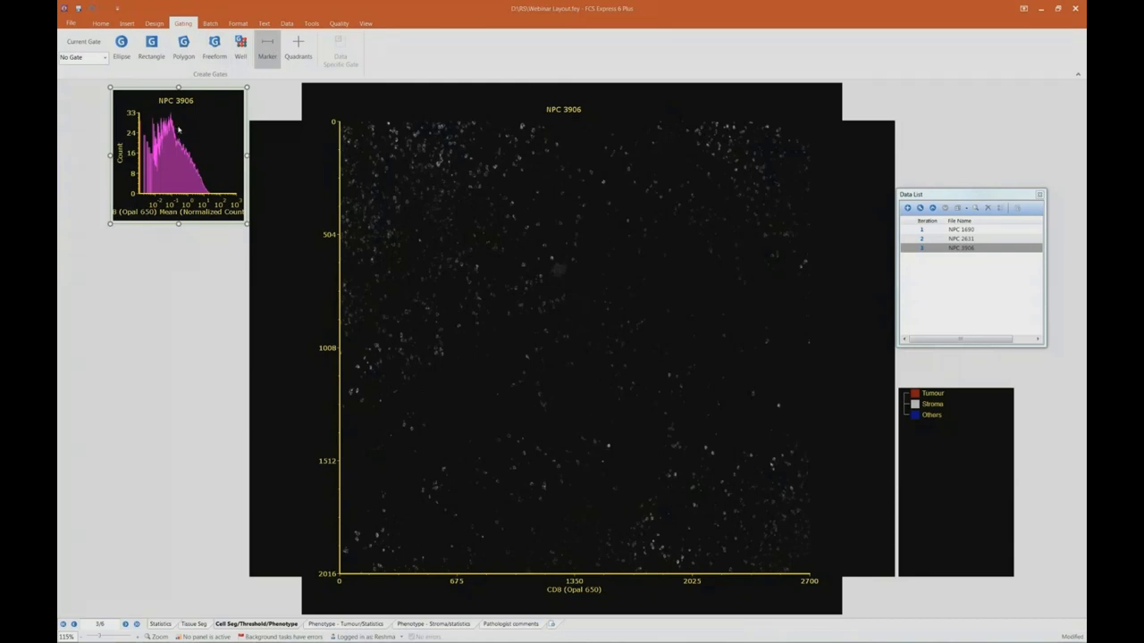
drag(177, 131, 228, 134)
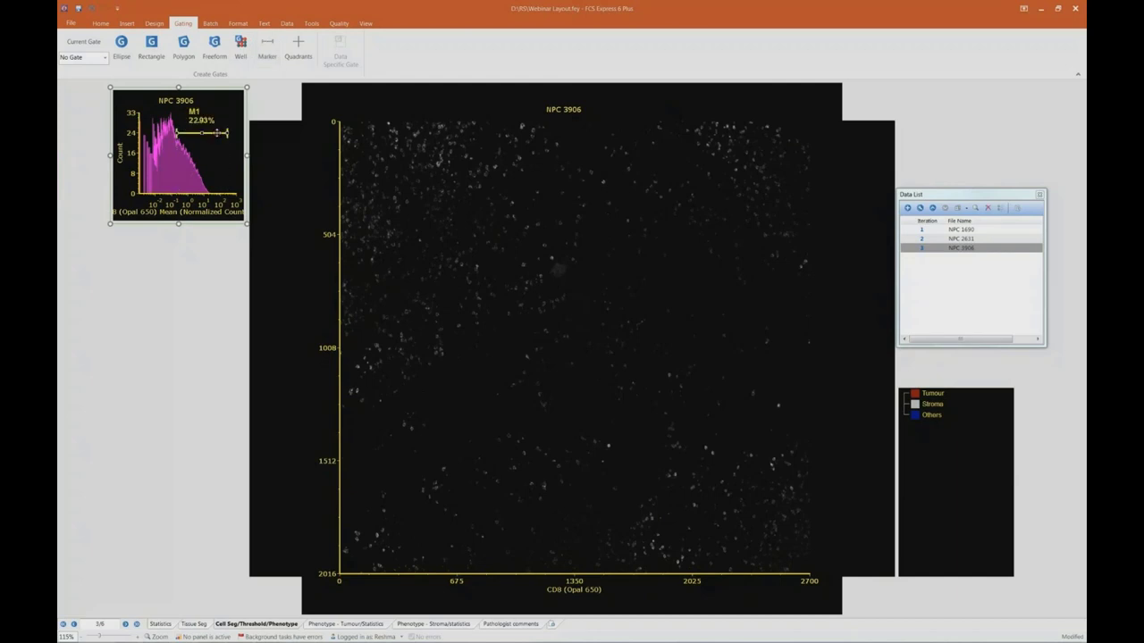
Rename the new histogram marker as CD8, preview the change and apply it.
double_click(218, 137)
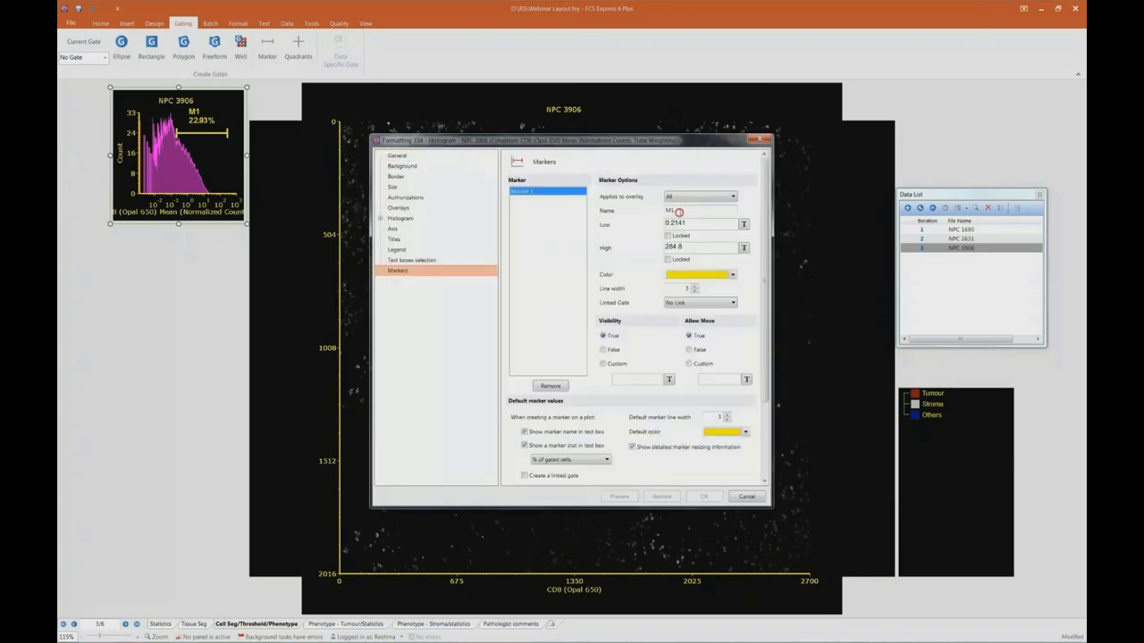
click(642, 211)
text(CD8)
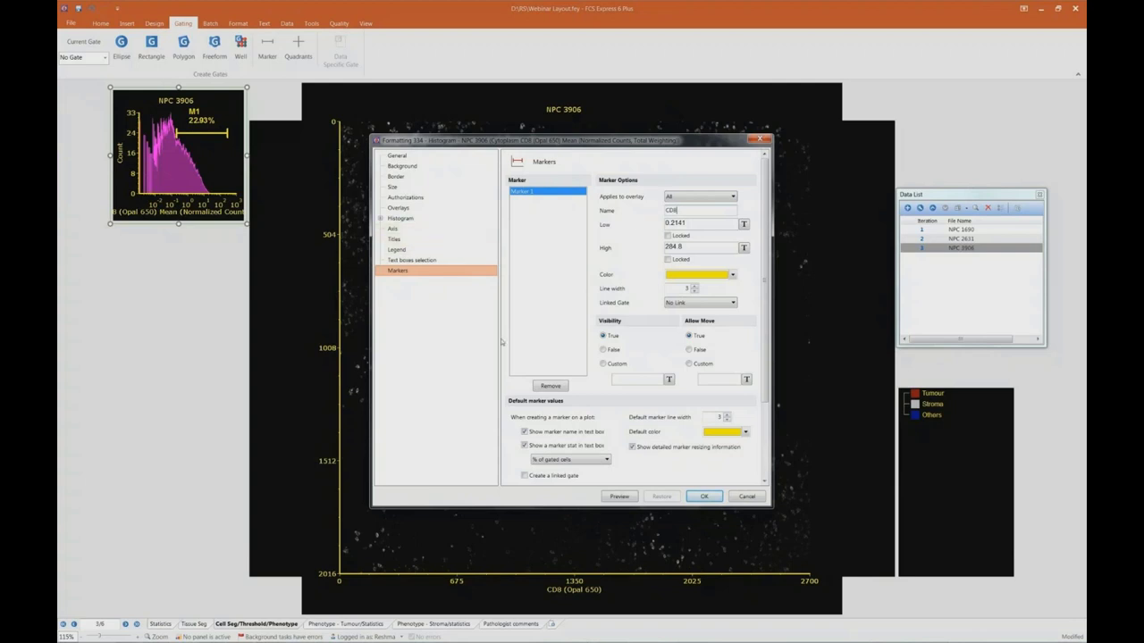
click(619, 496)
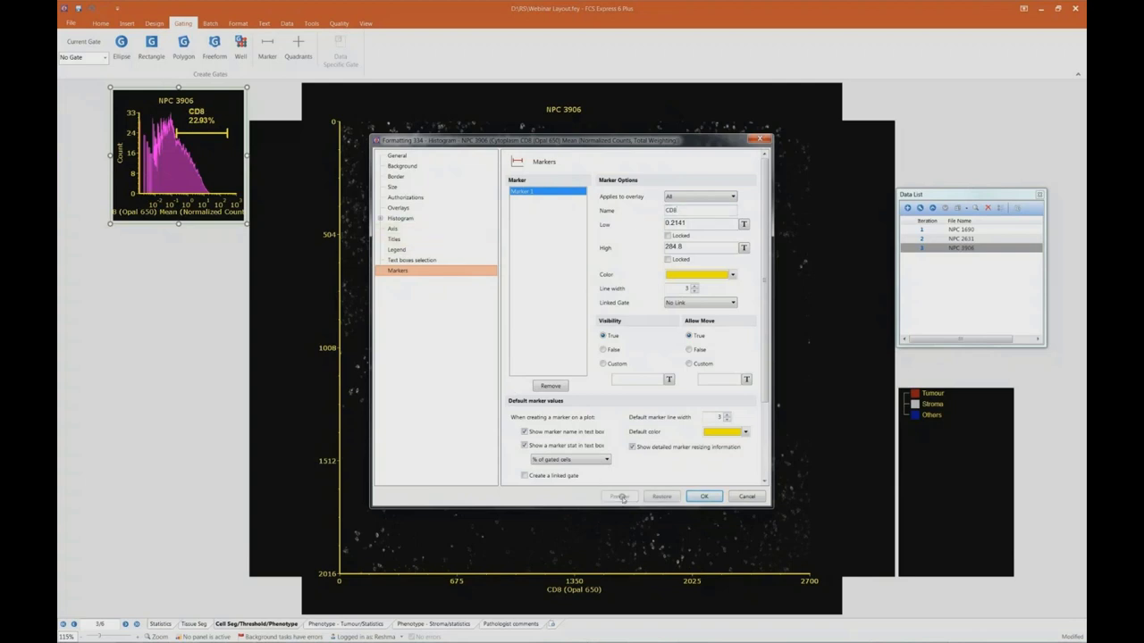
click(704, 497)
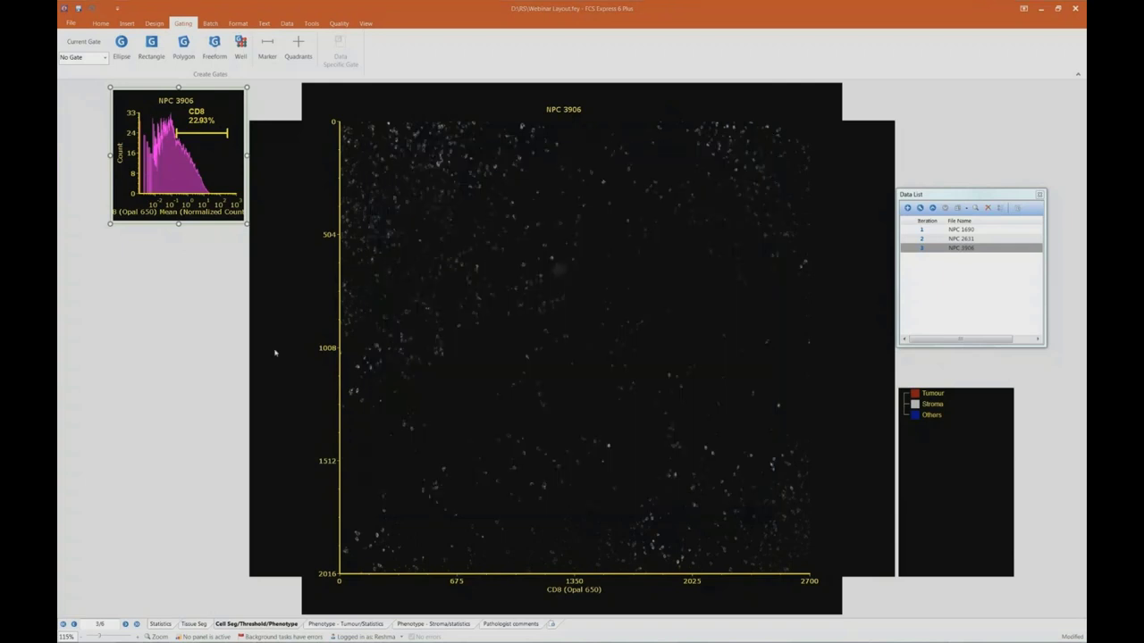
Convert and link the CD8 marker to a new gate named CD8 with No Gate as its parent.
right_click(198, 131)
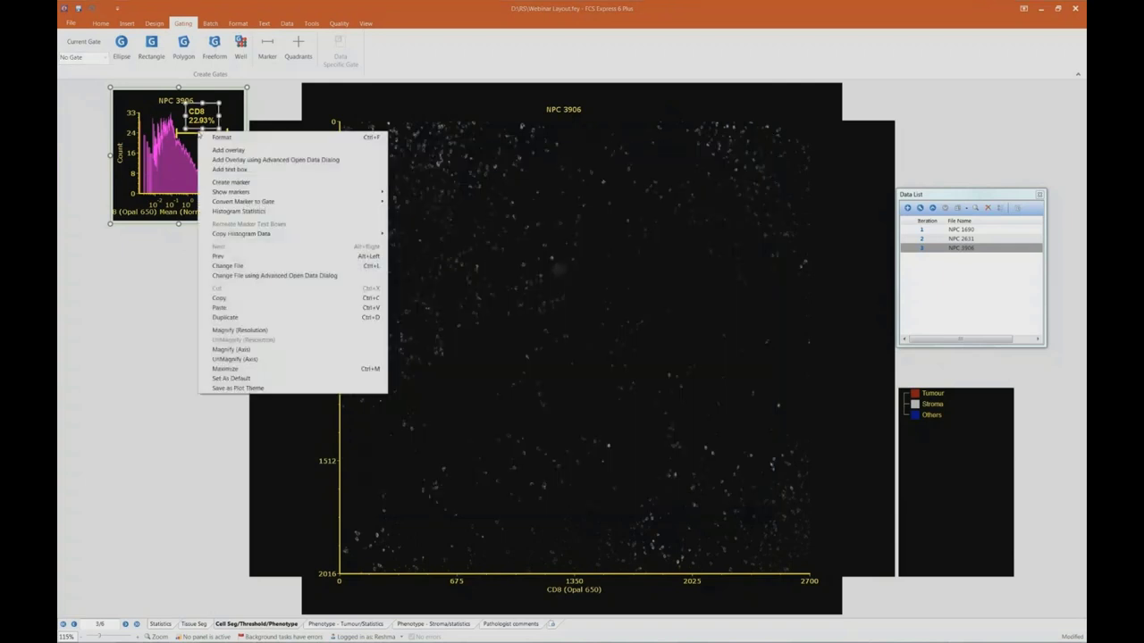
mouse_move(203, 203)
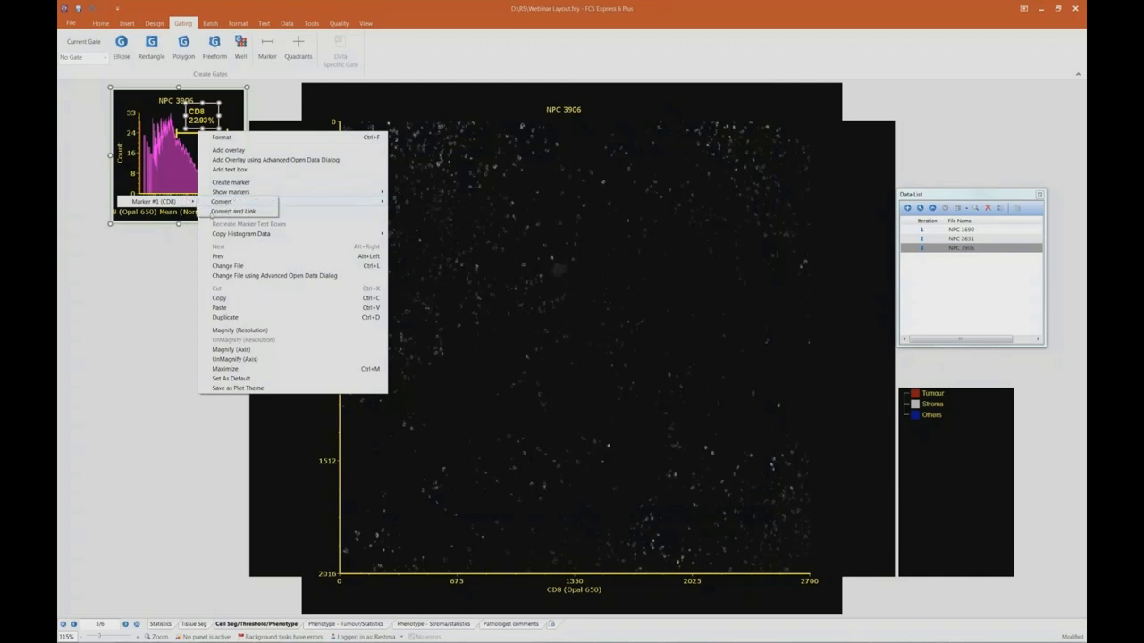
click(210, 212)
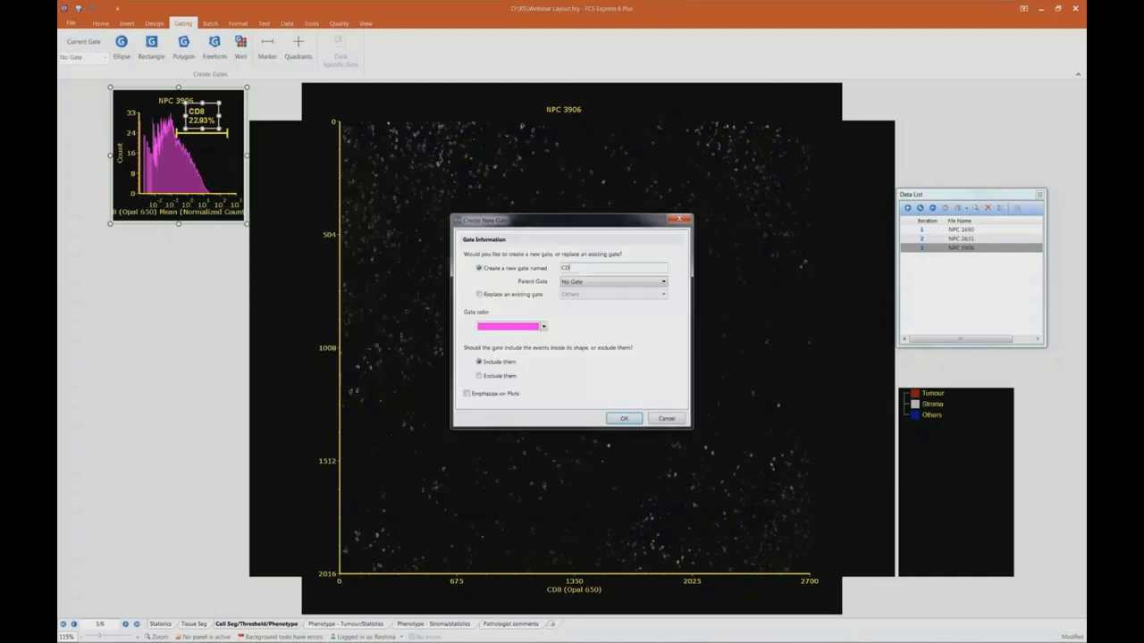
key(Return)
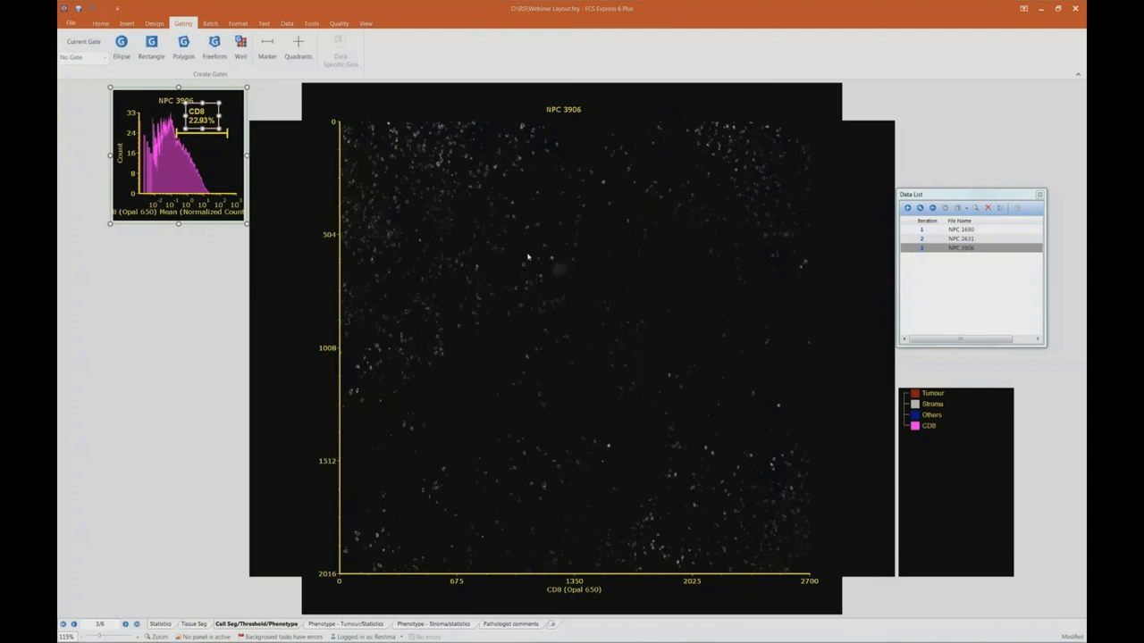
Include the CD8 gate in the gates used to color events on the CD8 (Opal 650) picture plot.
click(528, 256)
right_click(528, 257)
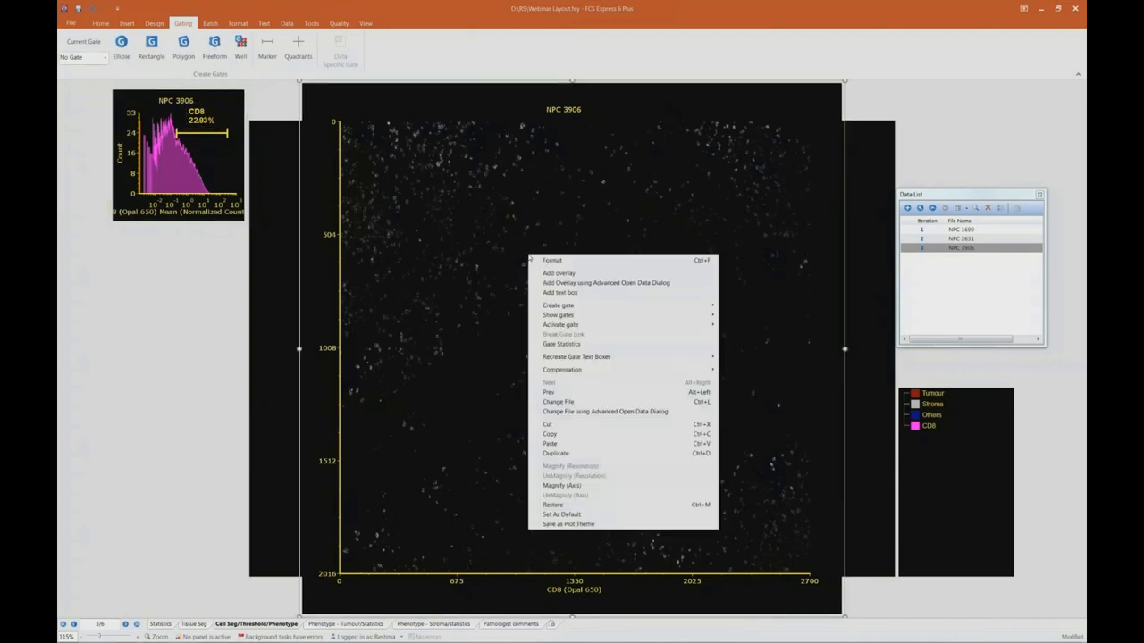
click(545, 259)
click(382, 220)
click(423, 229)
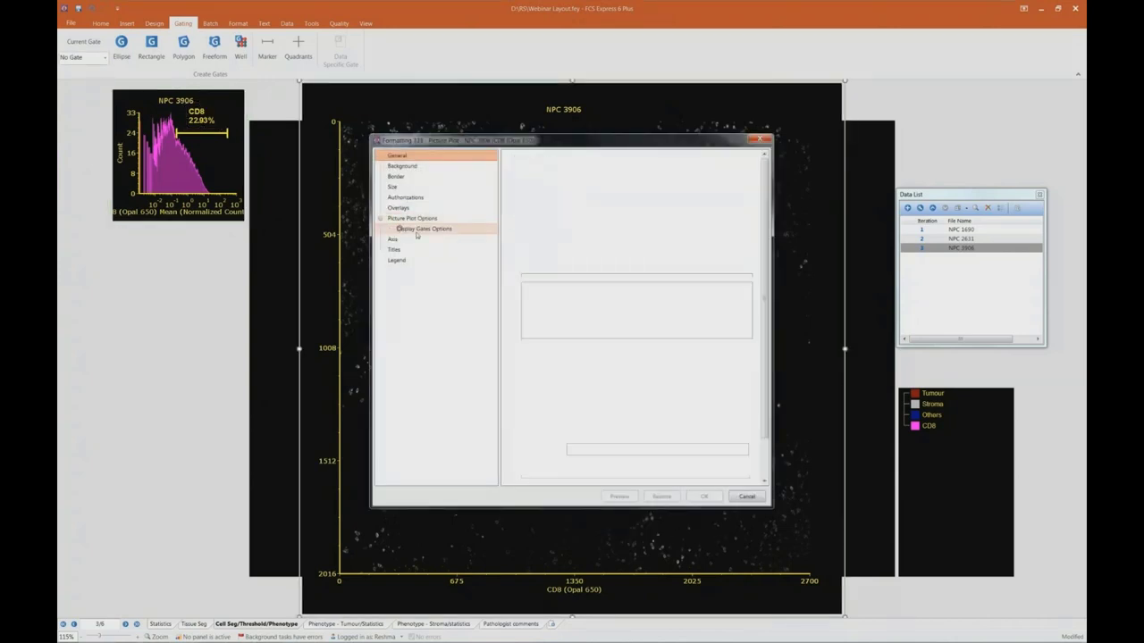
click(535, 306)
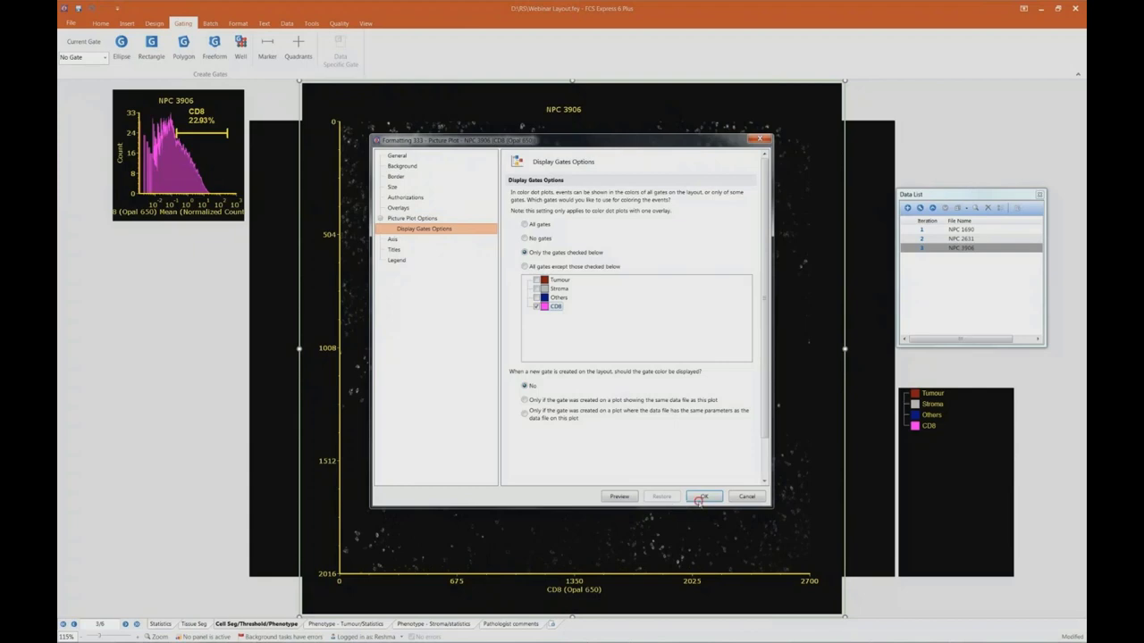
click(702, 496)
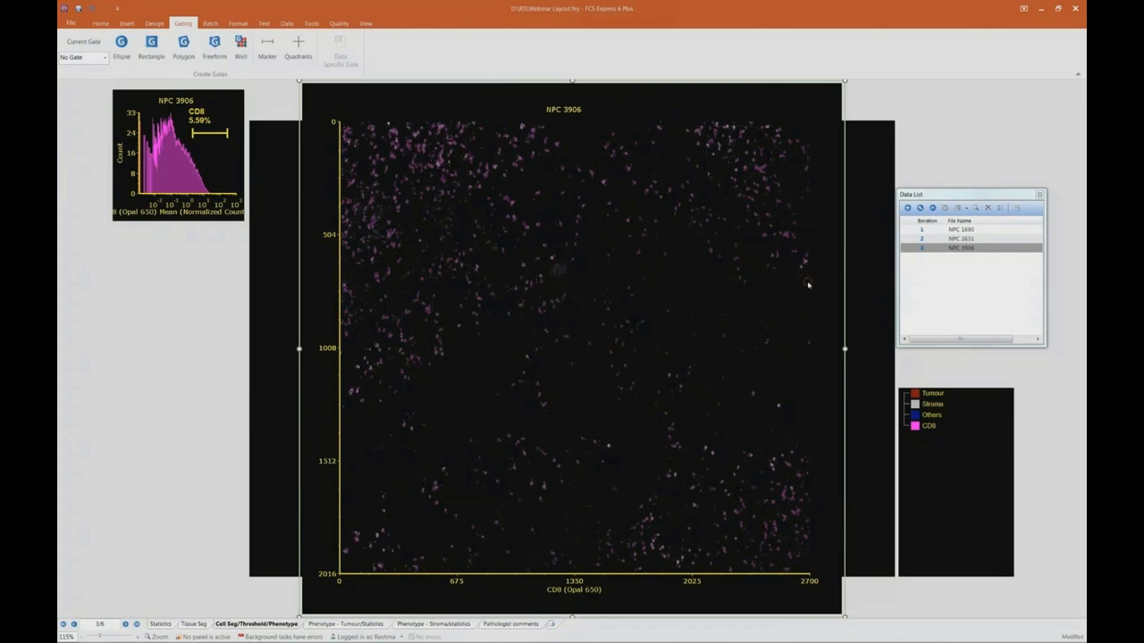
Extend the CD8 marker's lower bound slightly down to about 1.49 on the NPC 3906 histogram.
click(196, 137)
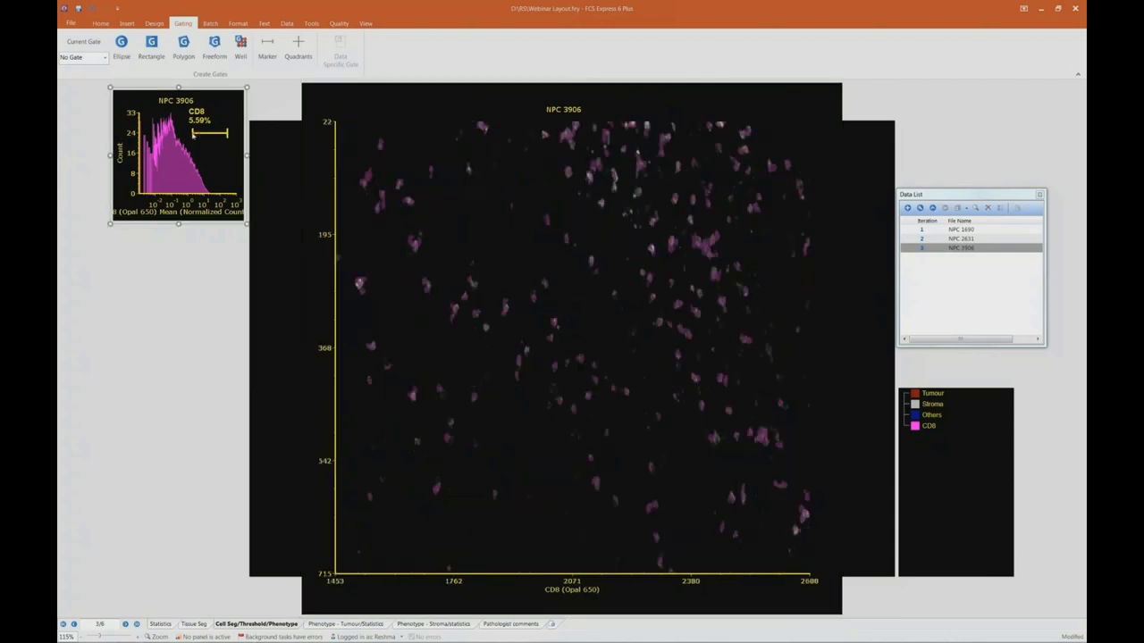
click(192, 133)
drag(193, 133, 190, 135)
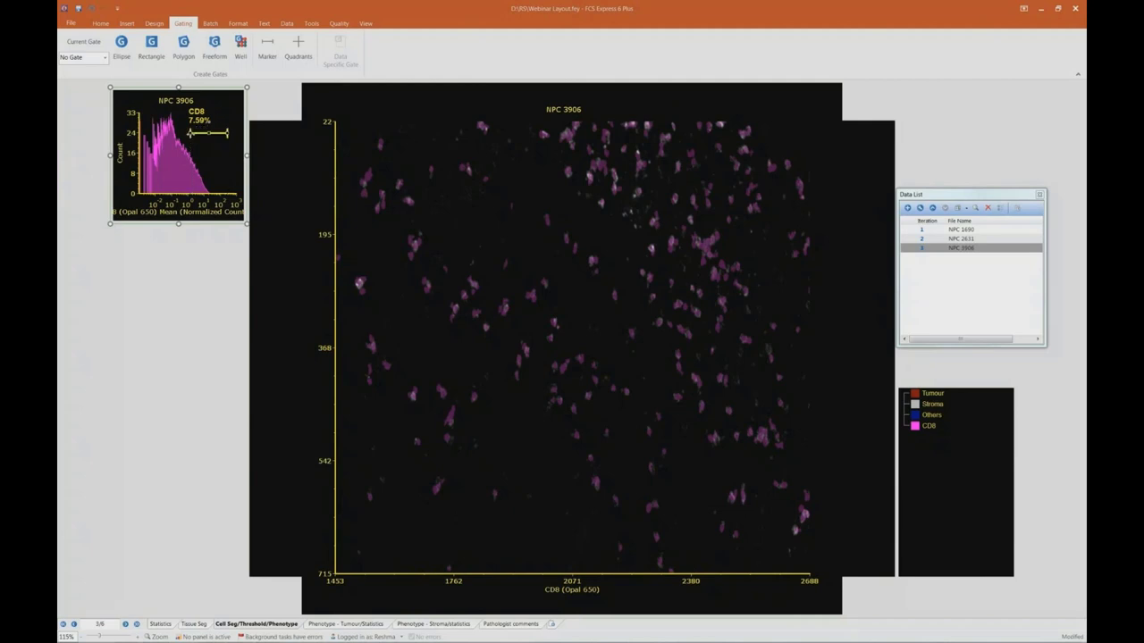
Change the base overlay on all objects to the NPC 2631 data file.
shift+click(969, 239)
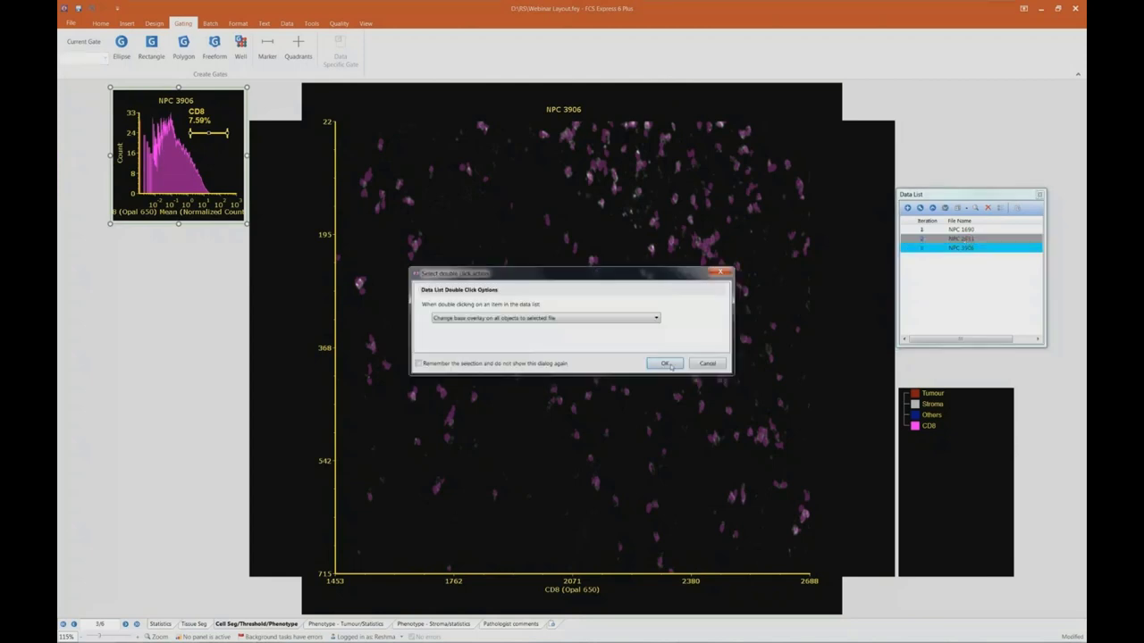
click(673, 363)
key(Up)
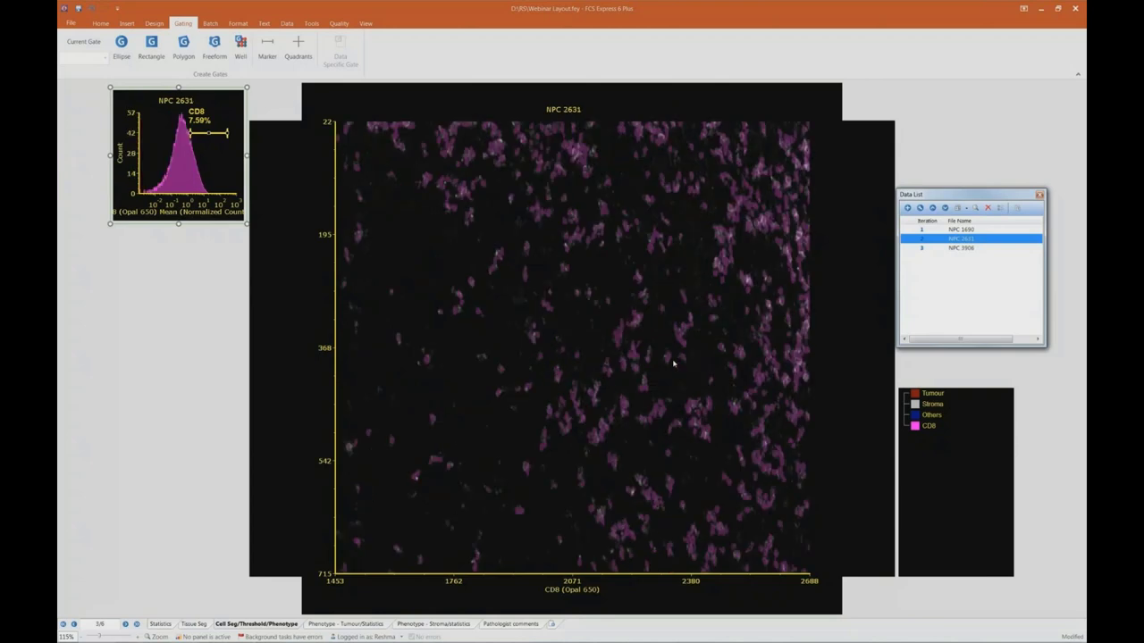
Try a slightly higher lower bound for the CD8 marker on the NPC 2631 histogram, and move it back.
click(190, 133)
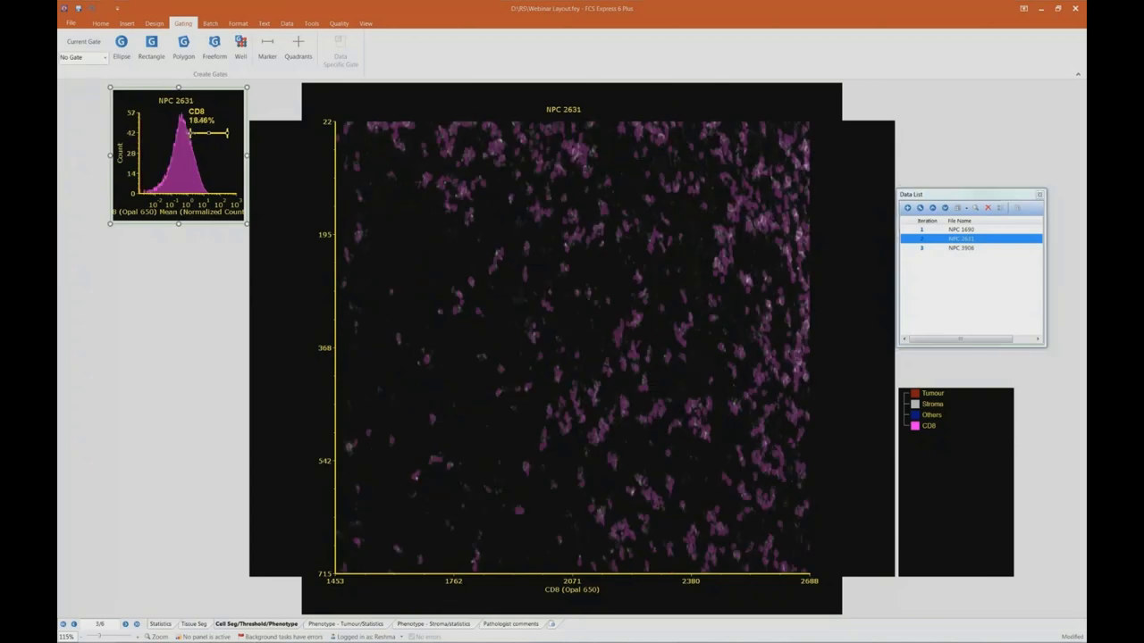
drag(190, 133, 192, 136)
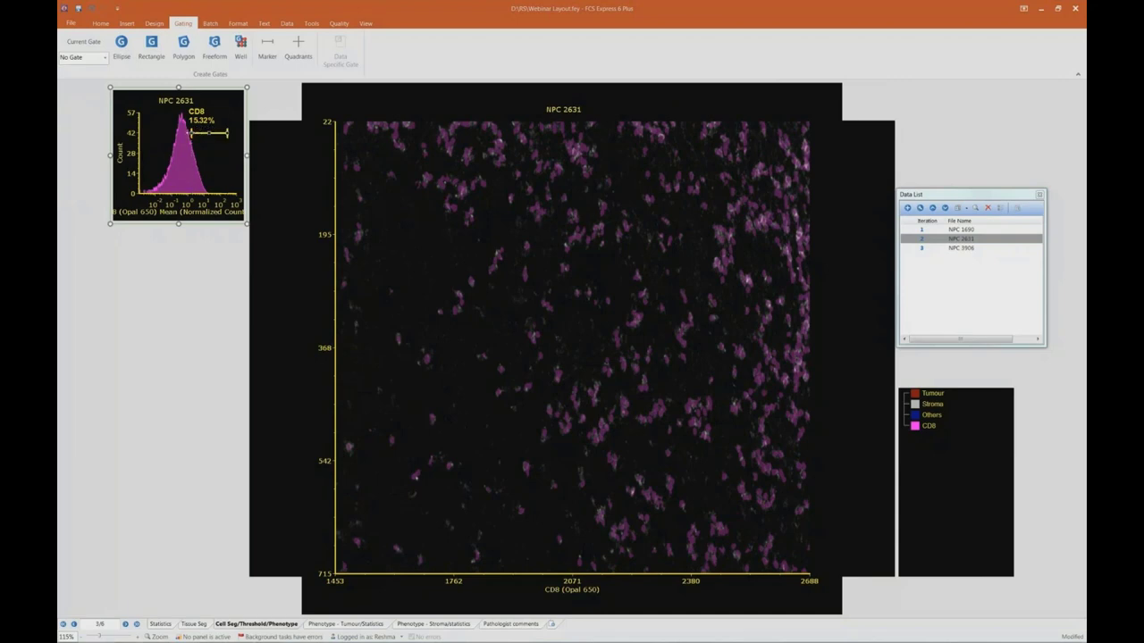
click(191, 134)
drag(190, 134, 192, 133)
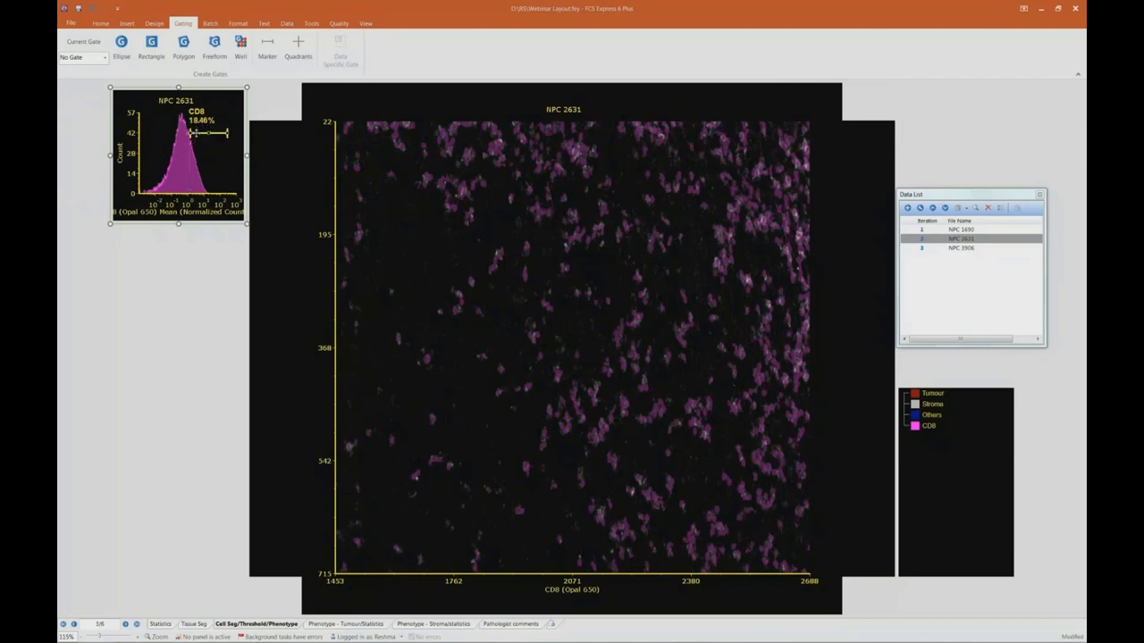
Examine the CD8 marker's low threshold value in its marker options, and close them without changes.
double_click(197, 135)
click(426, 270)
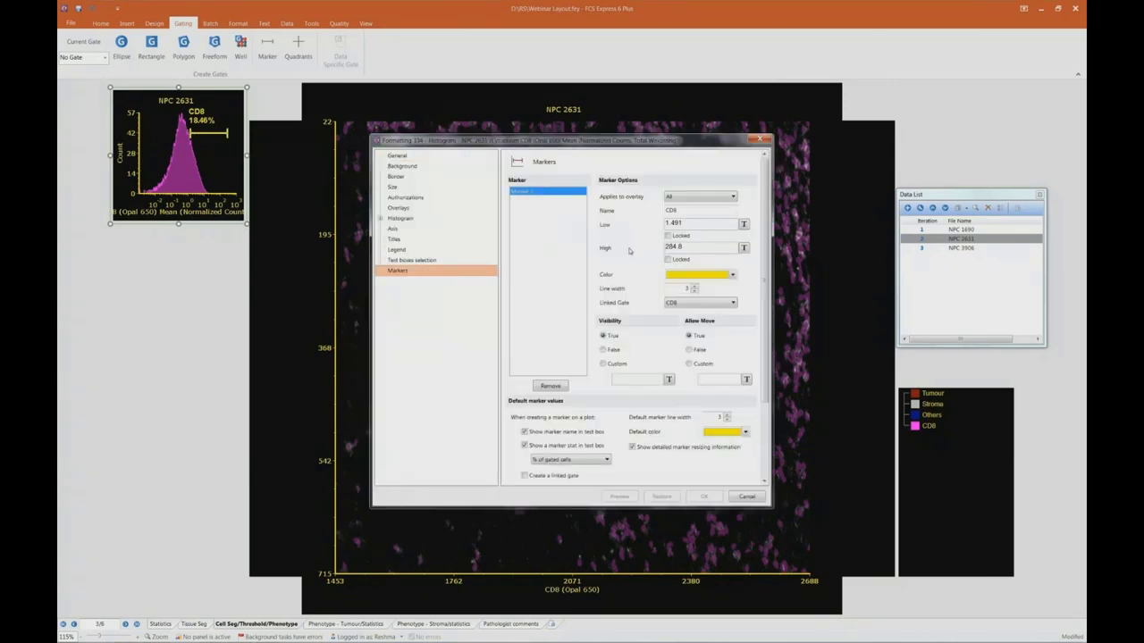
double_click(685, 223)
click(747, 496)
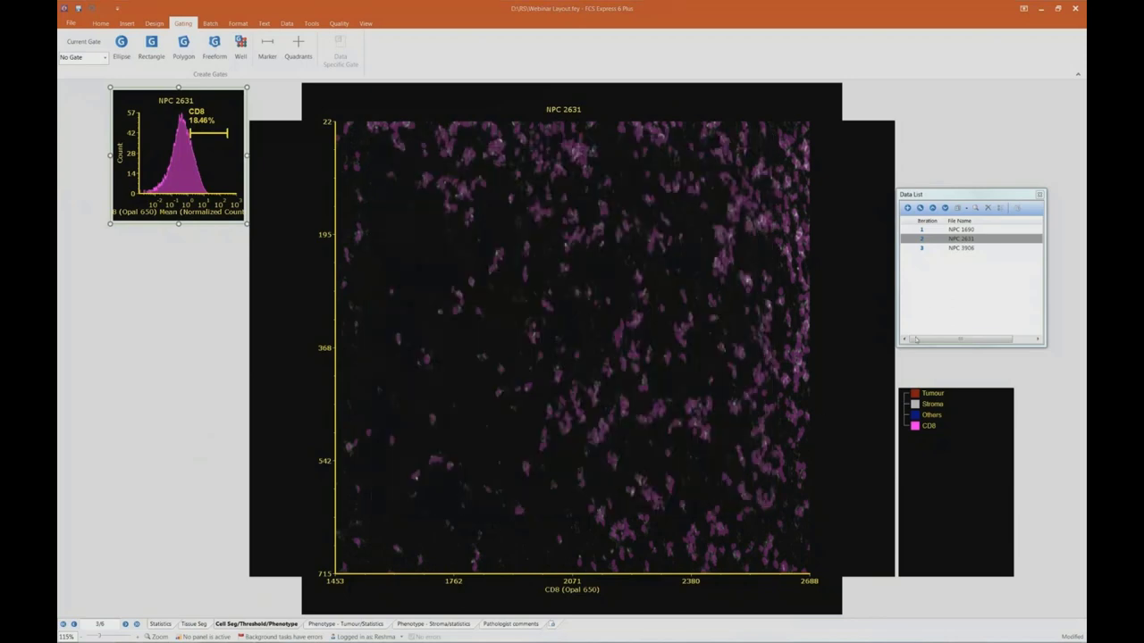
Change the plots to the NPC 3906 data file and unmagnify the axes of the CD8 picture plot.
double_click(965, 250)
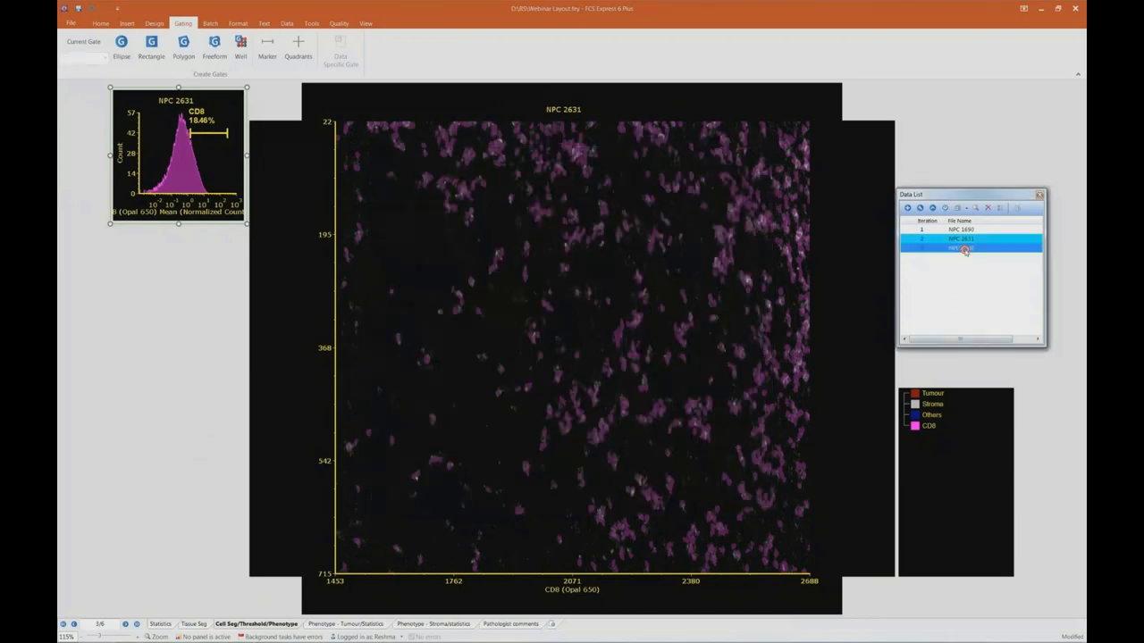
click(664, 363)
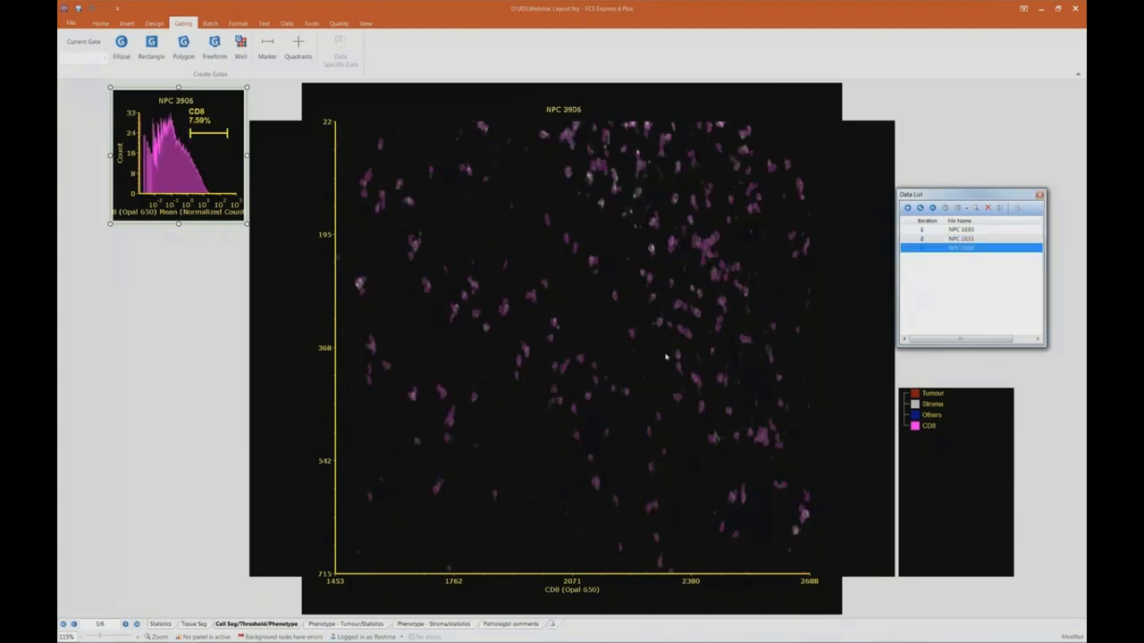
right_click(518, 256)
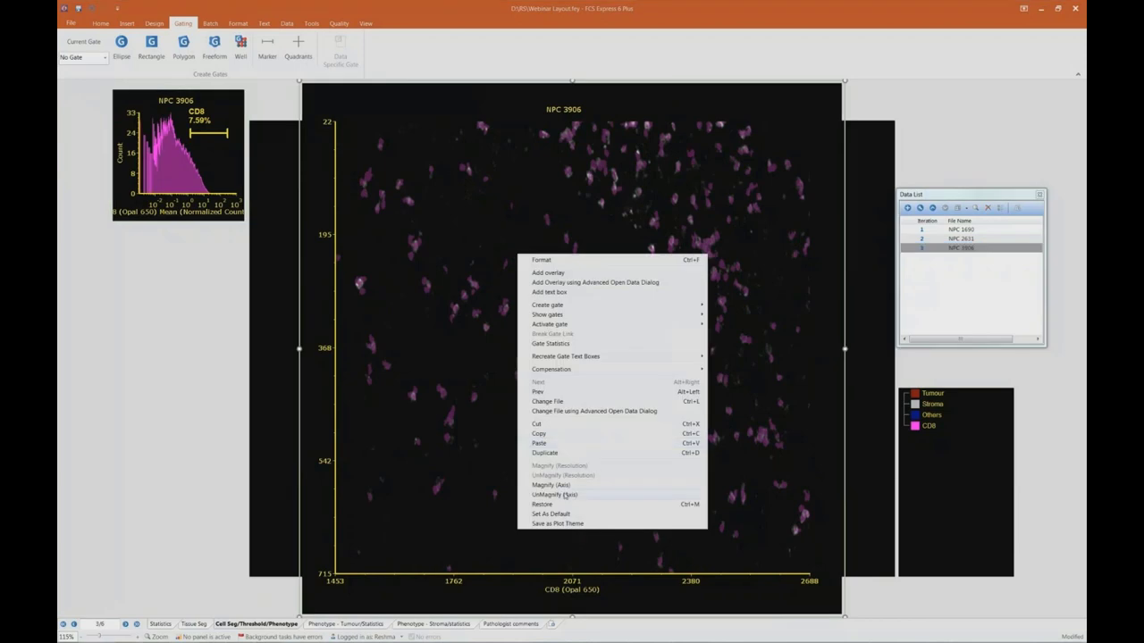
click(558, 495)
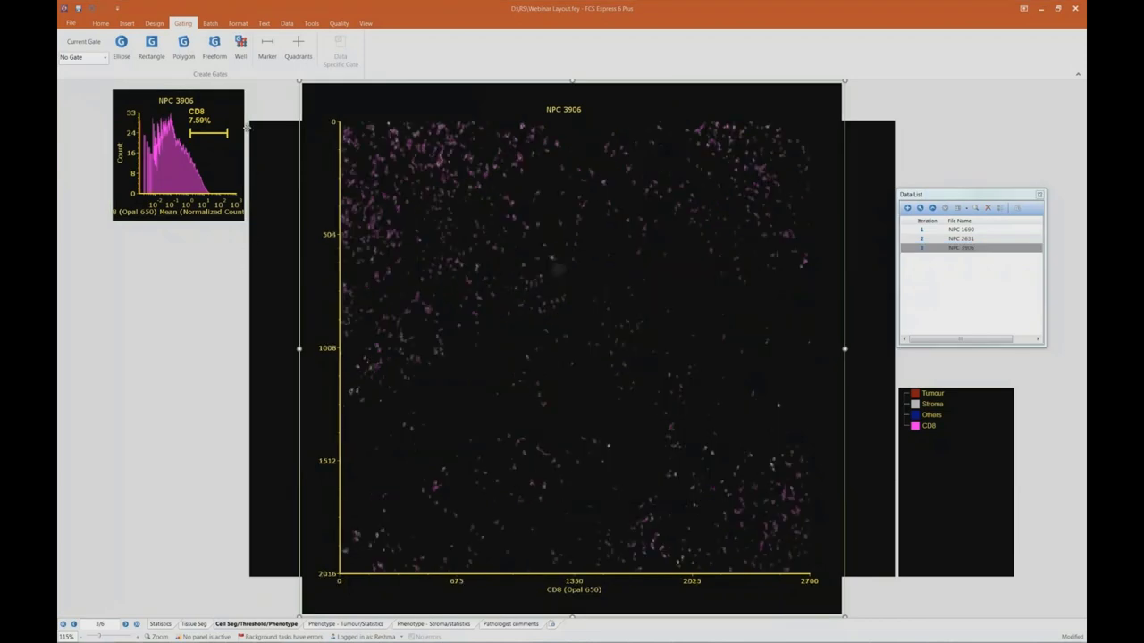
Duplicate the CD8 histogram twice and stack the two copies in a column below the original.
click(224, 88)
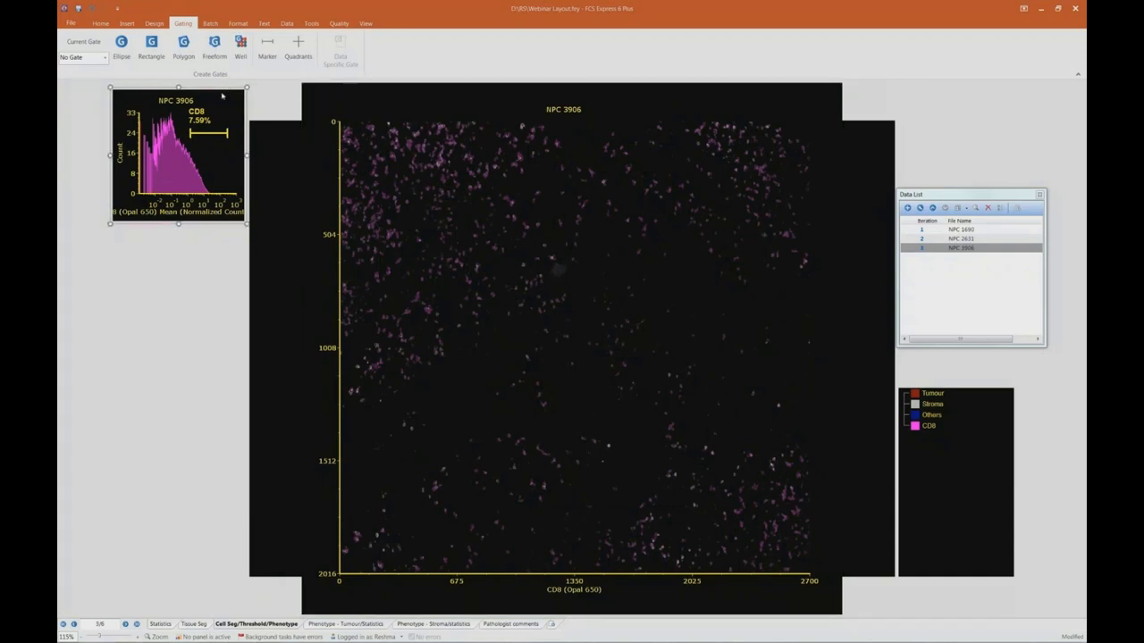
right_click(222, 96)
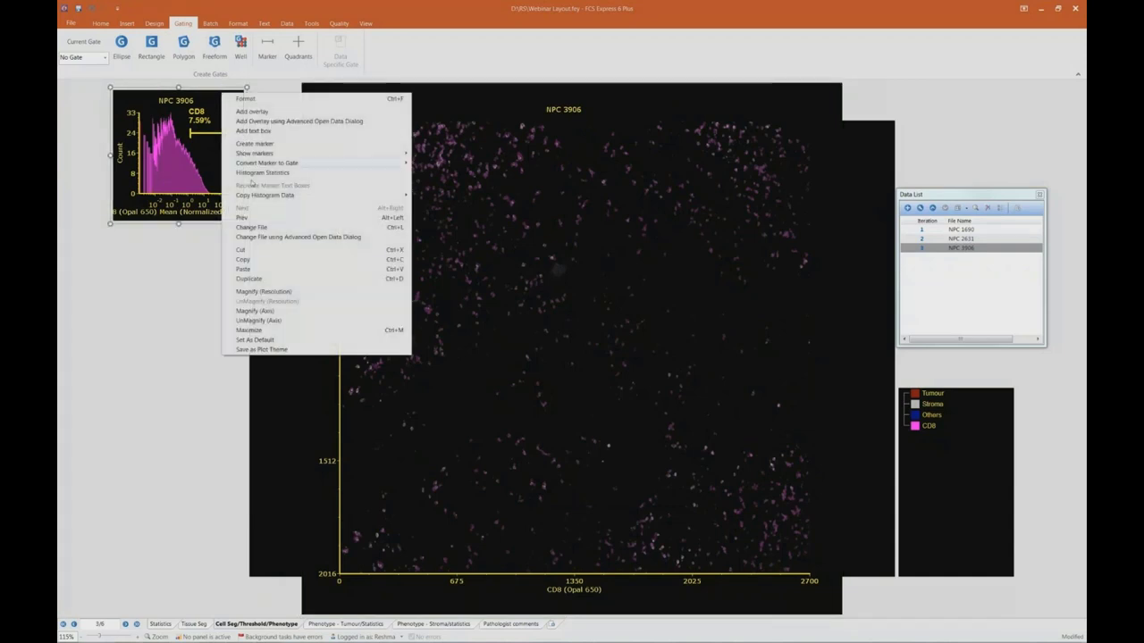
click(277, 275)
drag(204, 139, 192, 230)
right_click(193, 239)
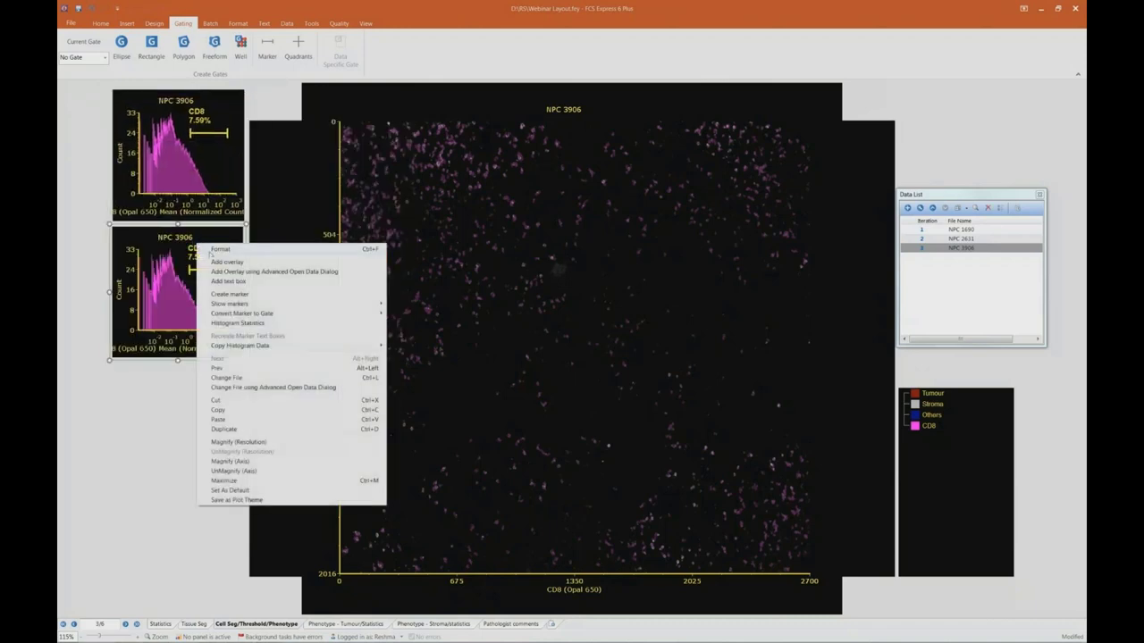
click(270, 429)
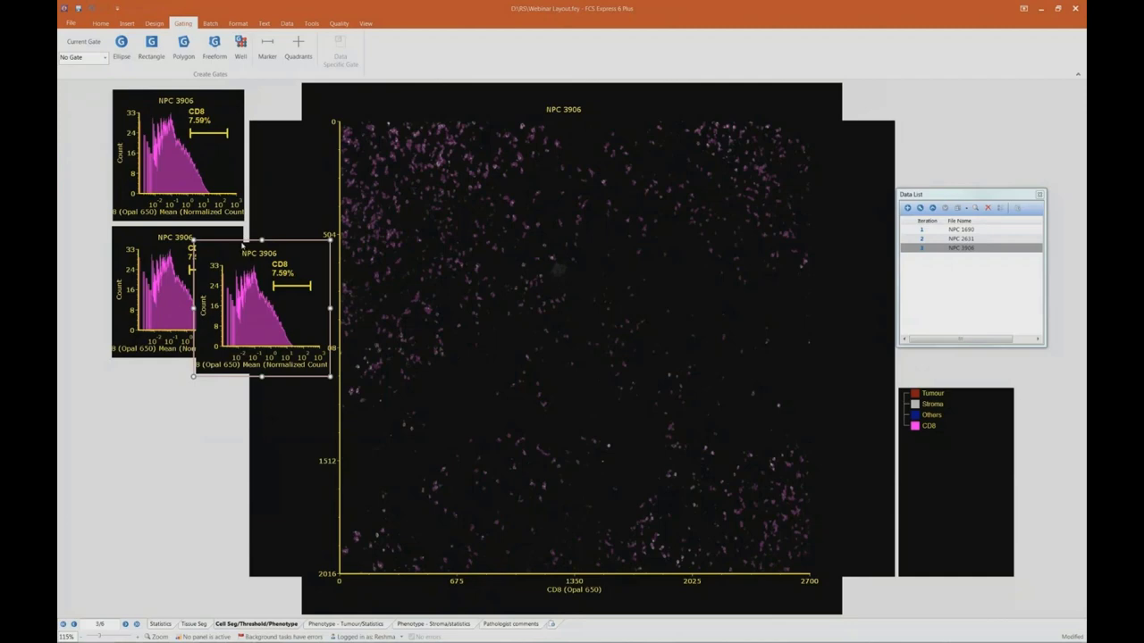
drag(242, 246, 157, 368)
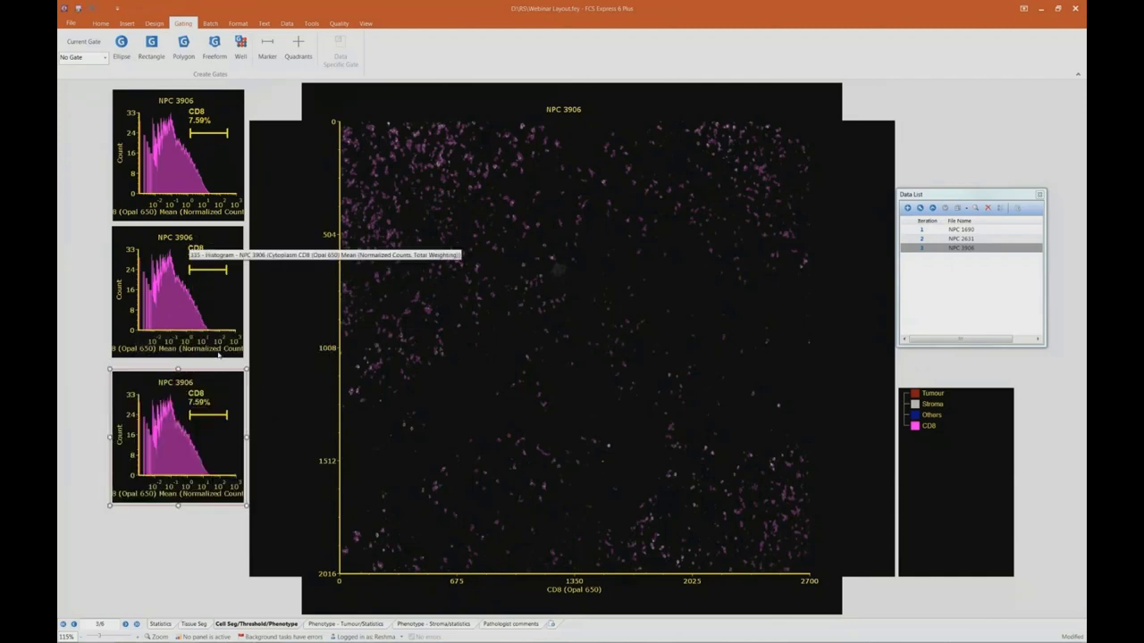
Change the middle histogram's X parameter to Cytoplasm PD-1 (Opal 570) Mean (Normalized Counts, Total Weighting).
click(217, 352)
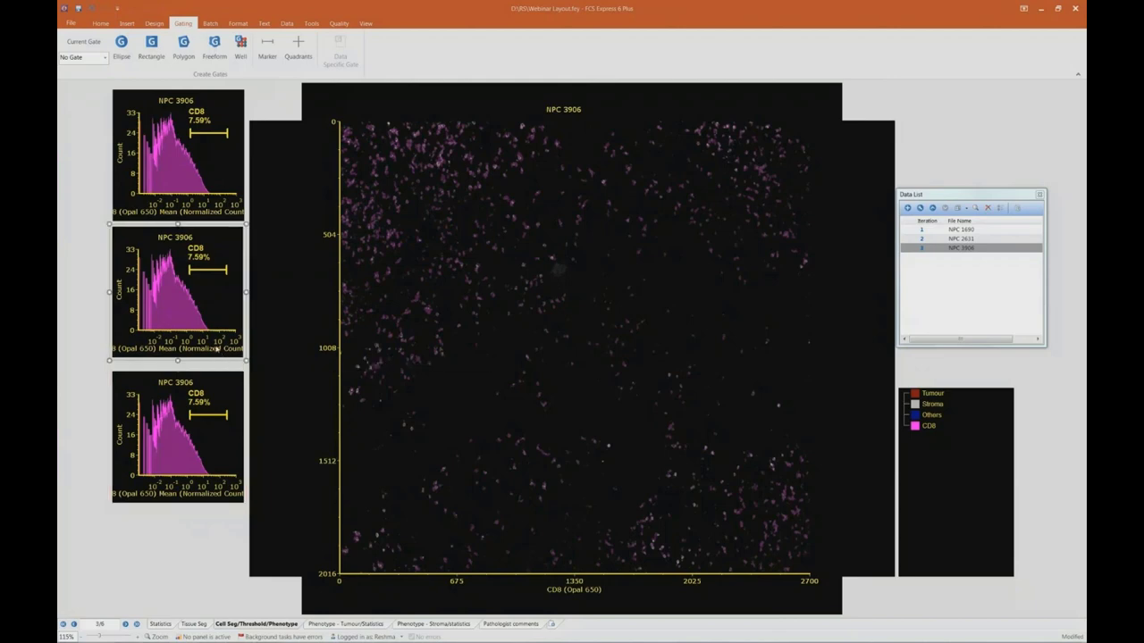
right_click(217, 352)
click(350, 383)
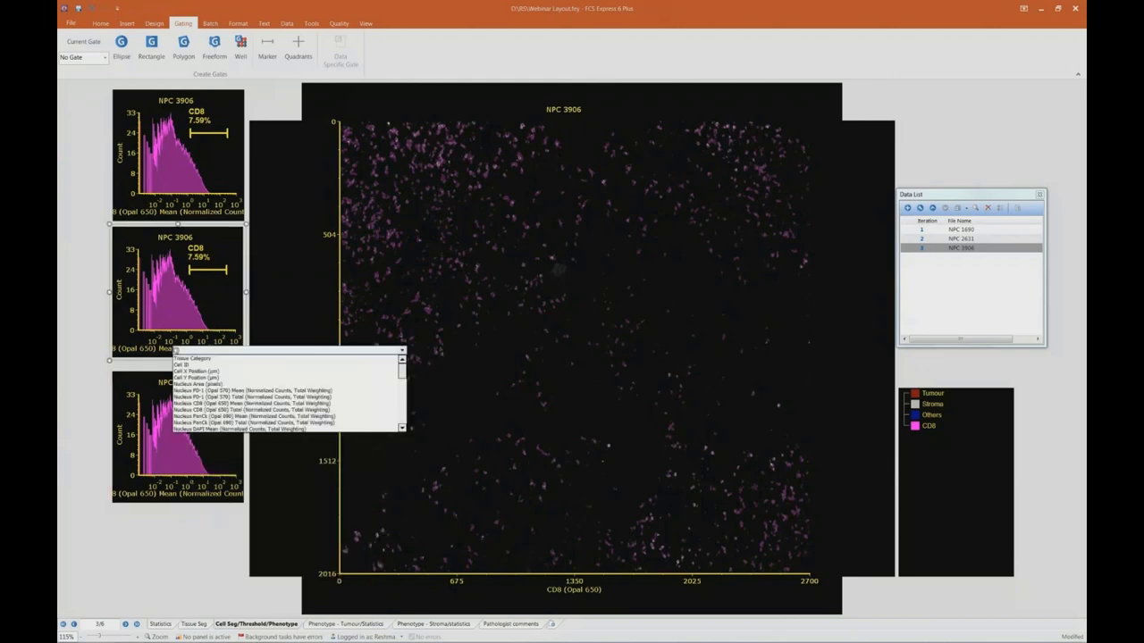
drag(402, 369, 401, 381)
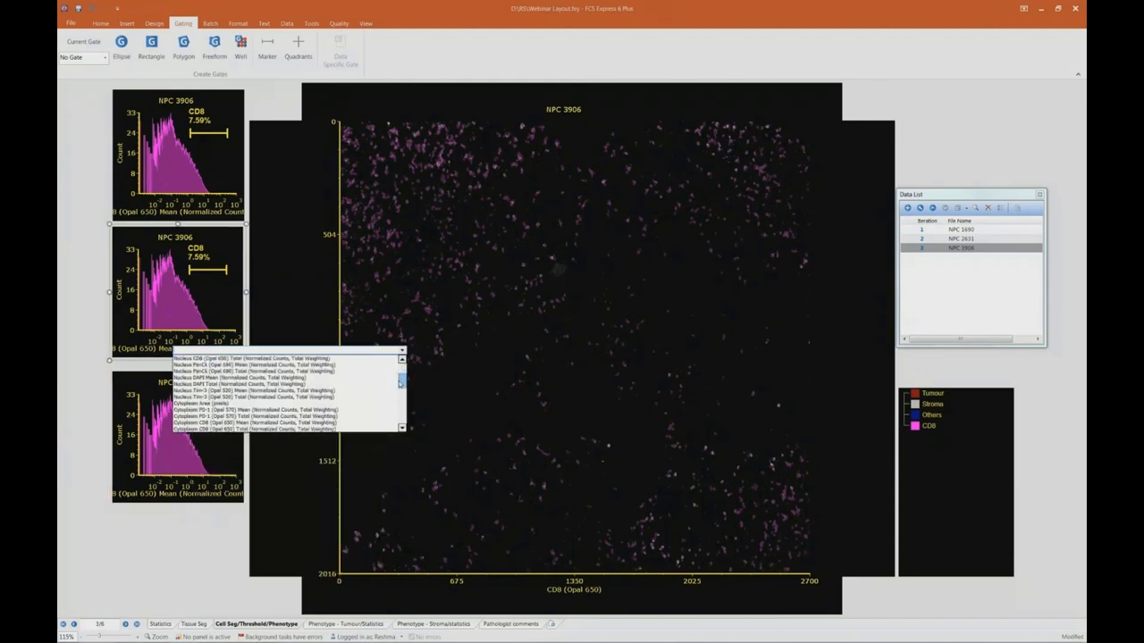
click(363, 410)
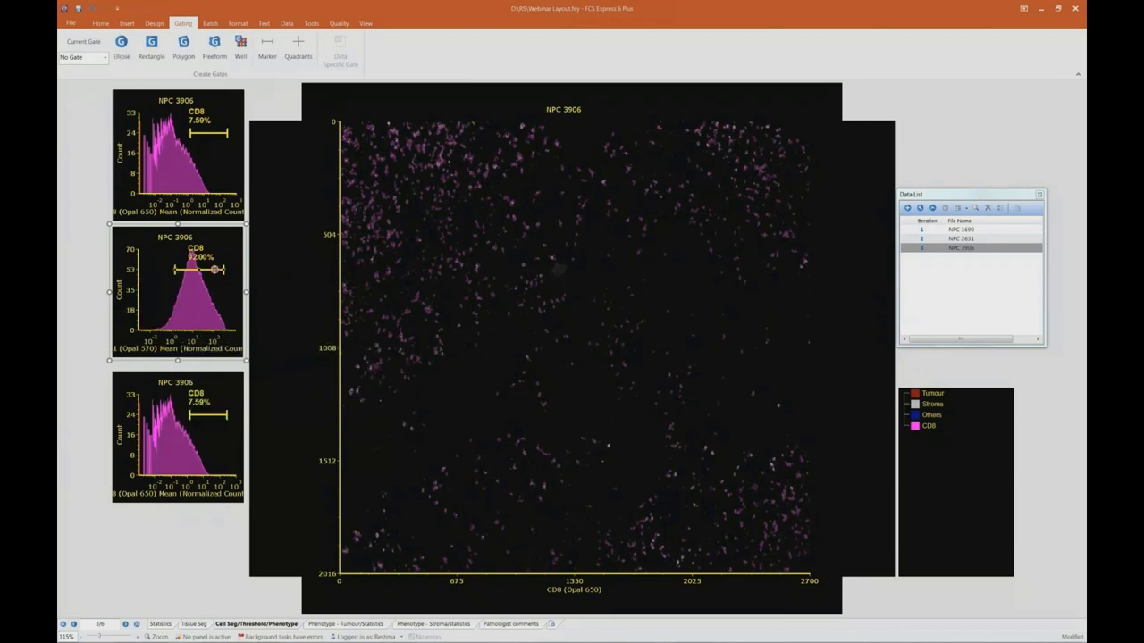
Rename the marker on the middle histogram to PD-1.
double_click(217, 274)
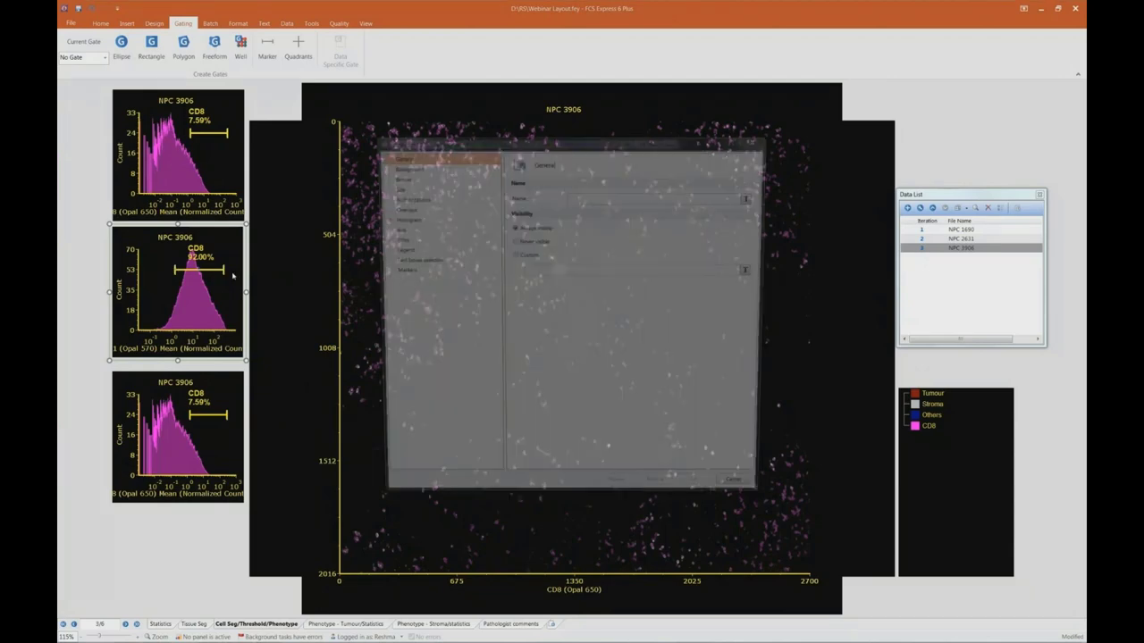
drag(689, 210, 647, 213)
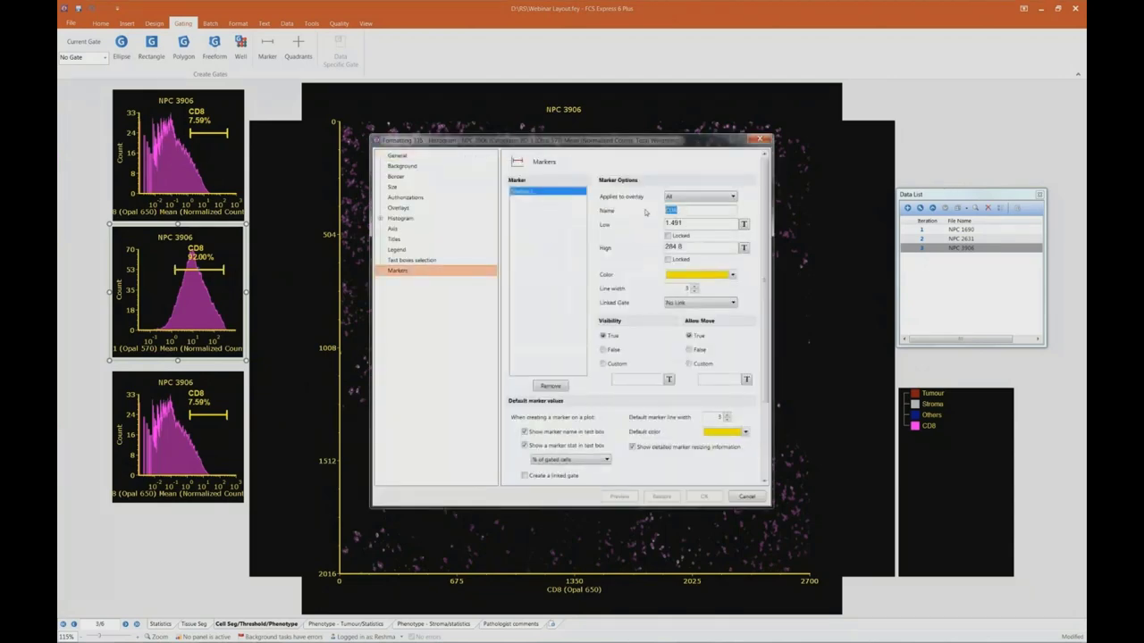
text(PD-1)
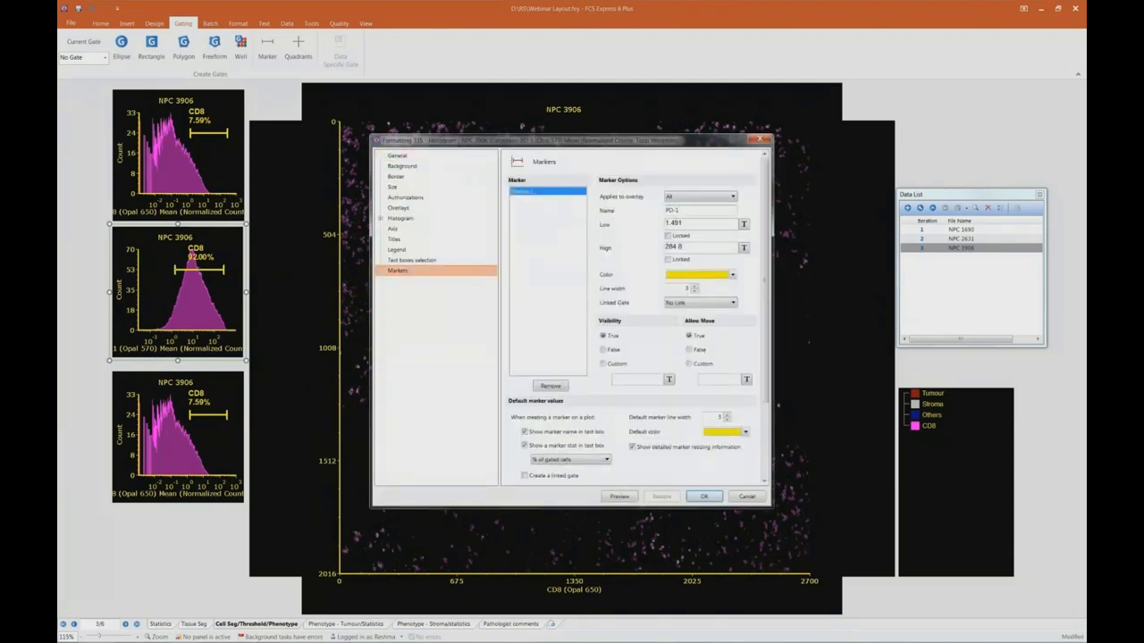
key(Return)
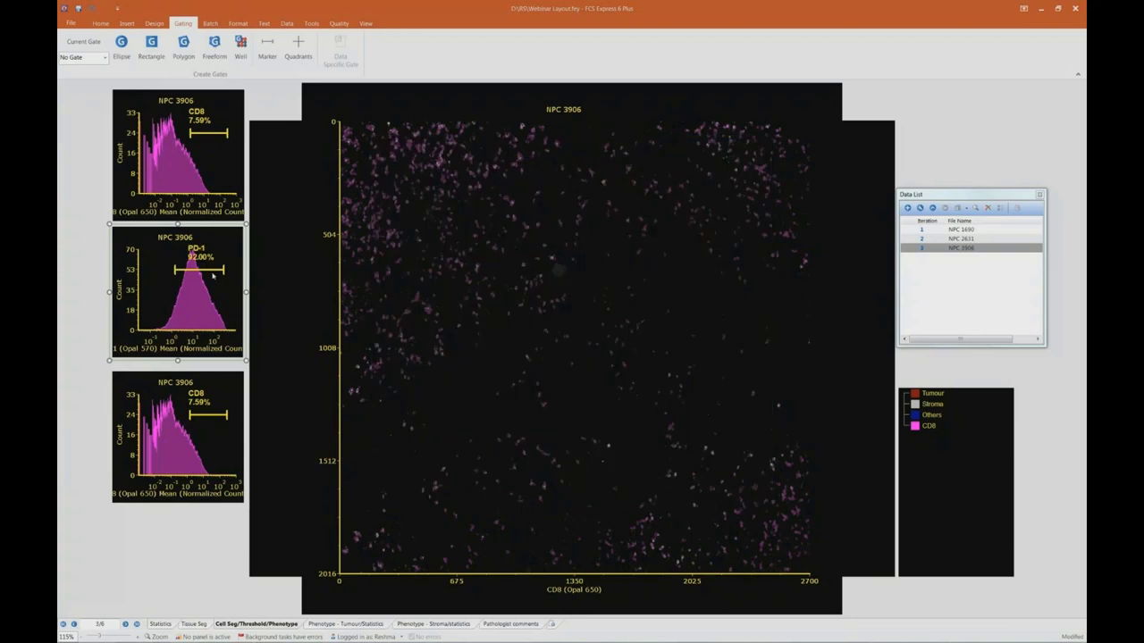
Convert the PD-1 marker to a linked gate, creating it as a new gate named PD-1.
right_click(214, 273)
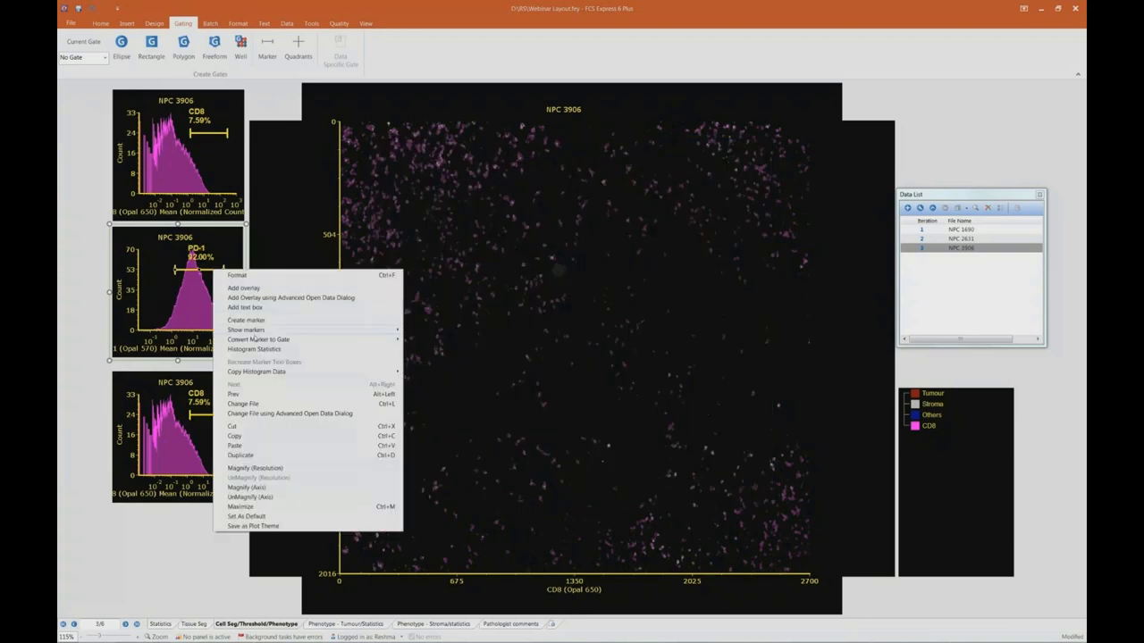
click(229, 350)
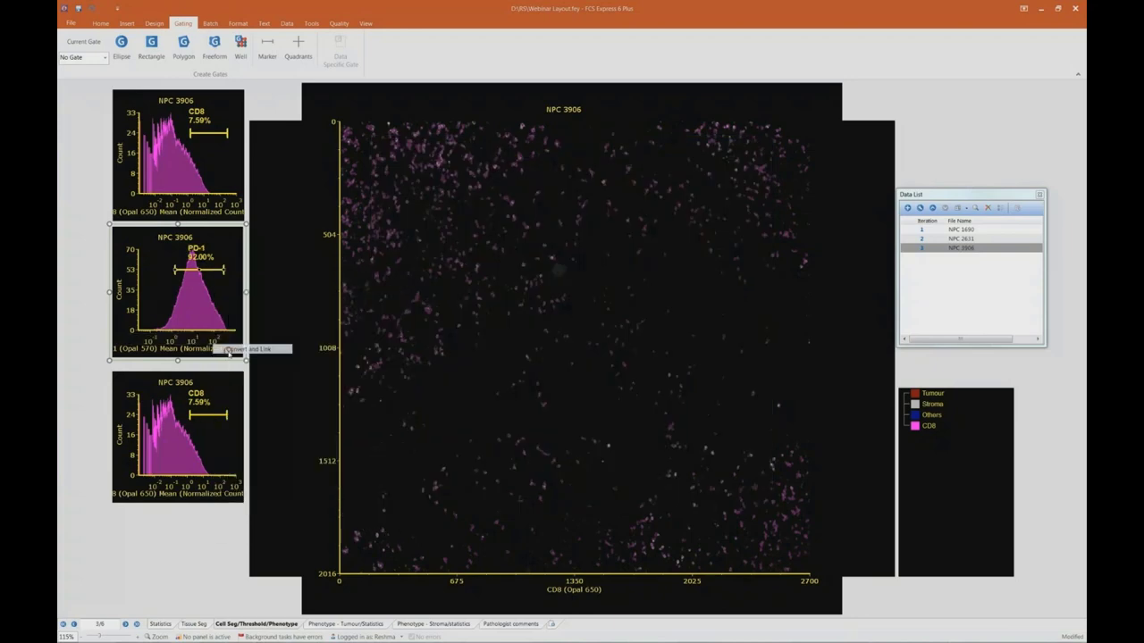
text(PD-1)
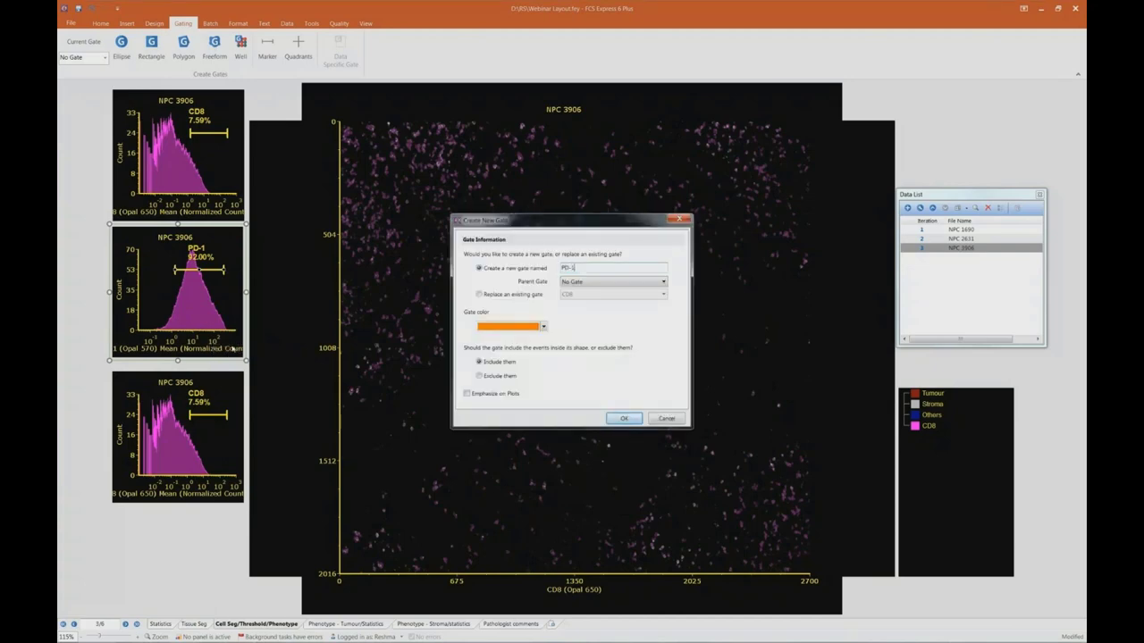
key(Return)
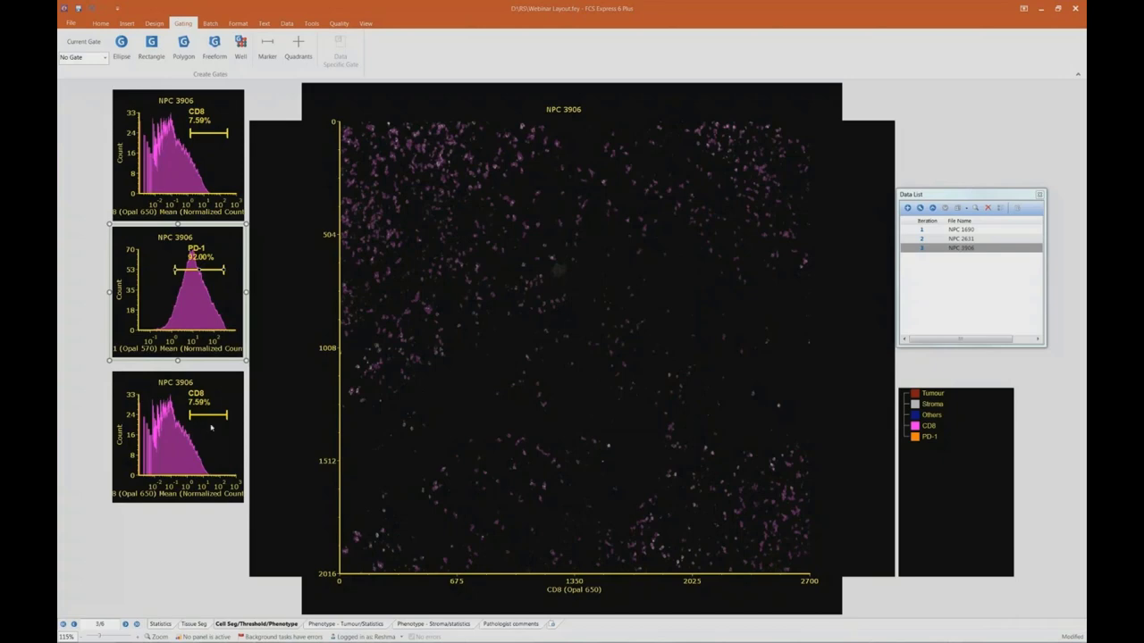
Set the line color of the NPC 3906 overlay on the PD-1 histogram to Light Orange.
click(221, 460)
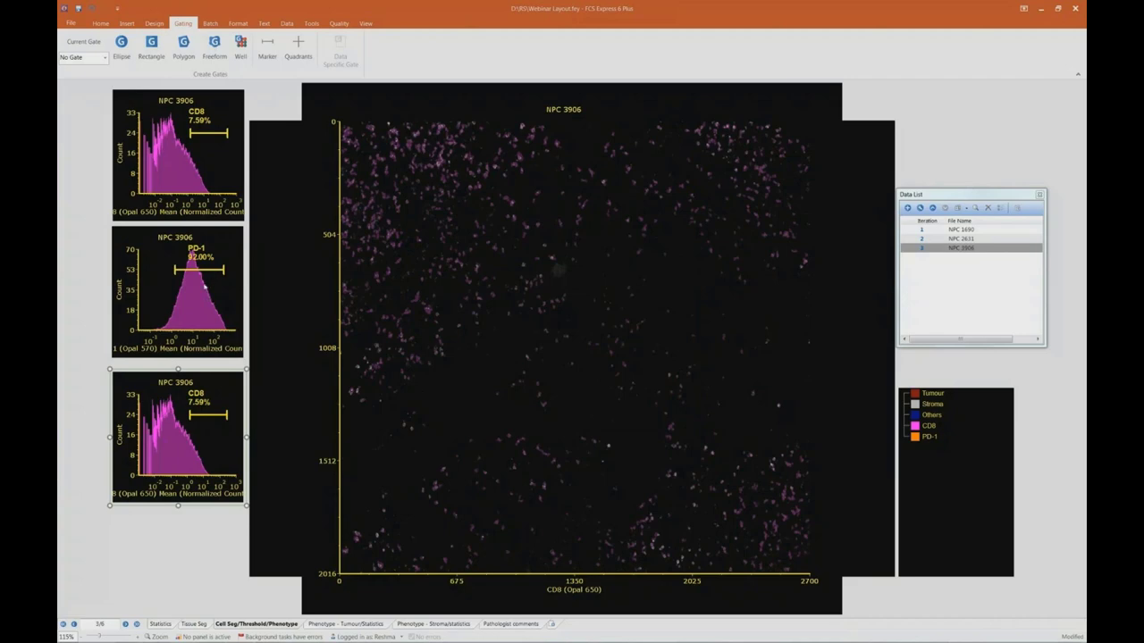
click(212, 274)
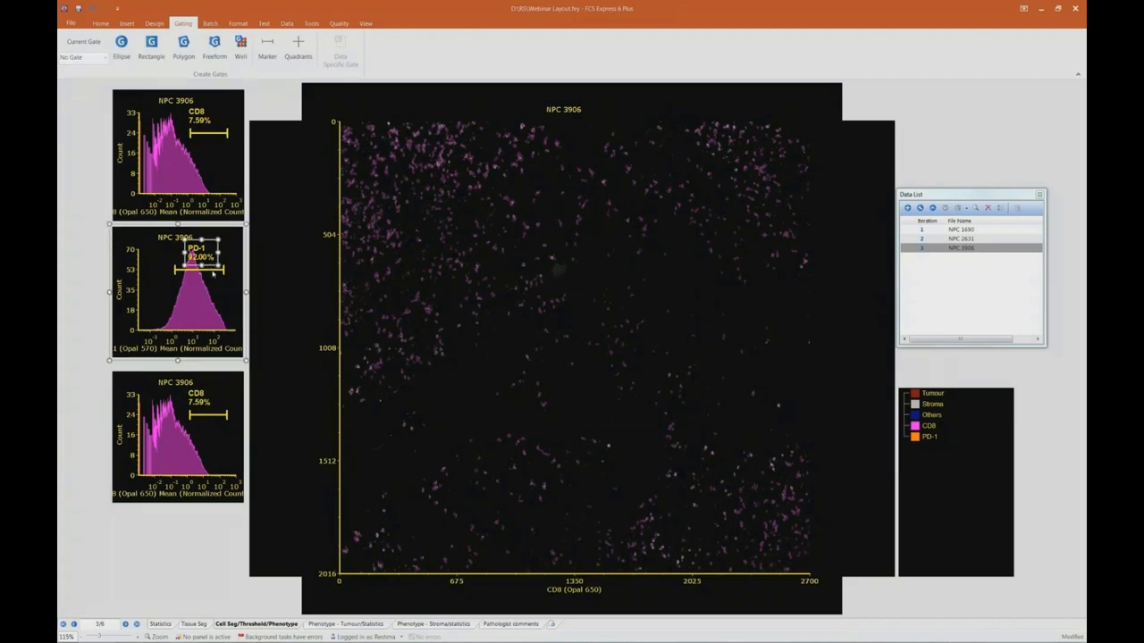
double_click(212, 274)
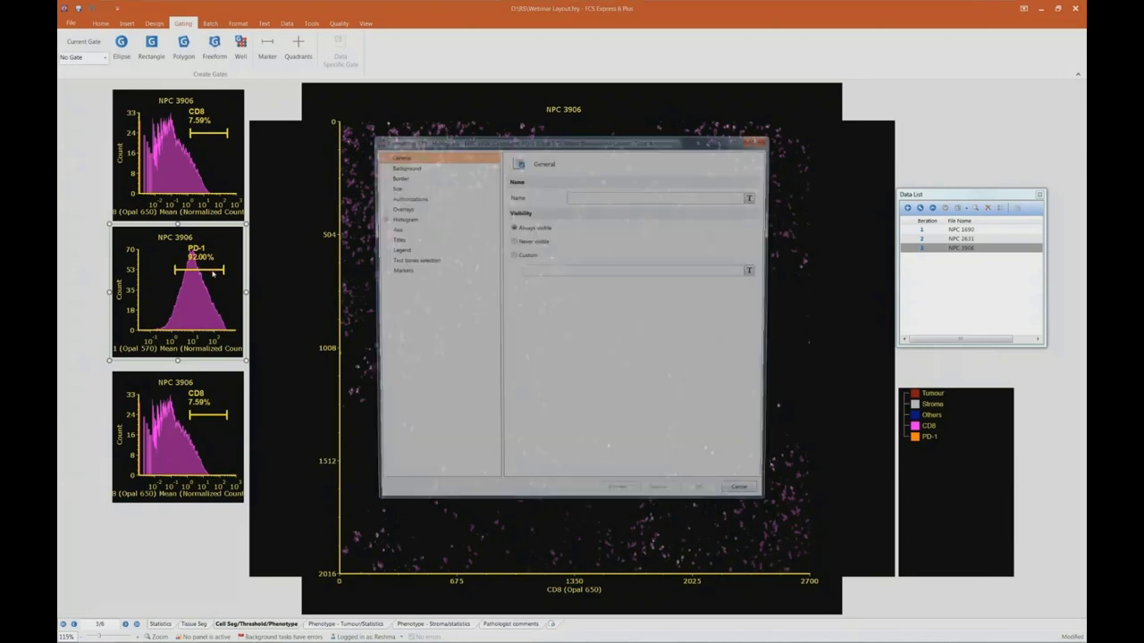
click(398, 208)
click(738, 435)
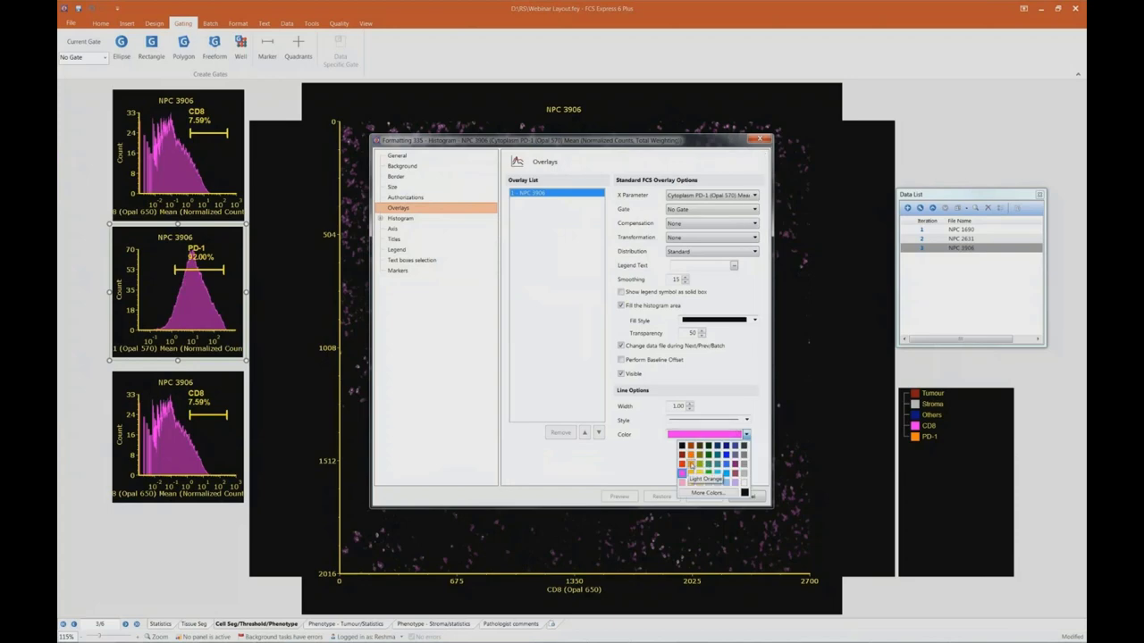
click(688, 468)
click(704, 496)
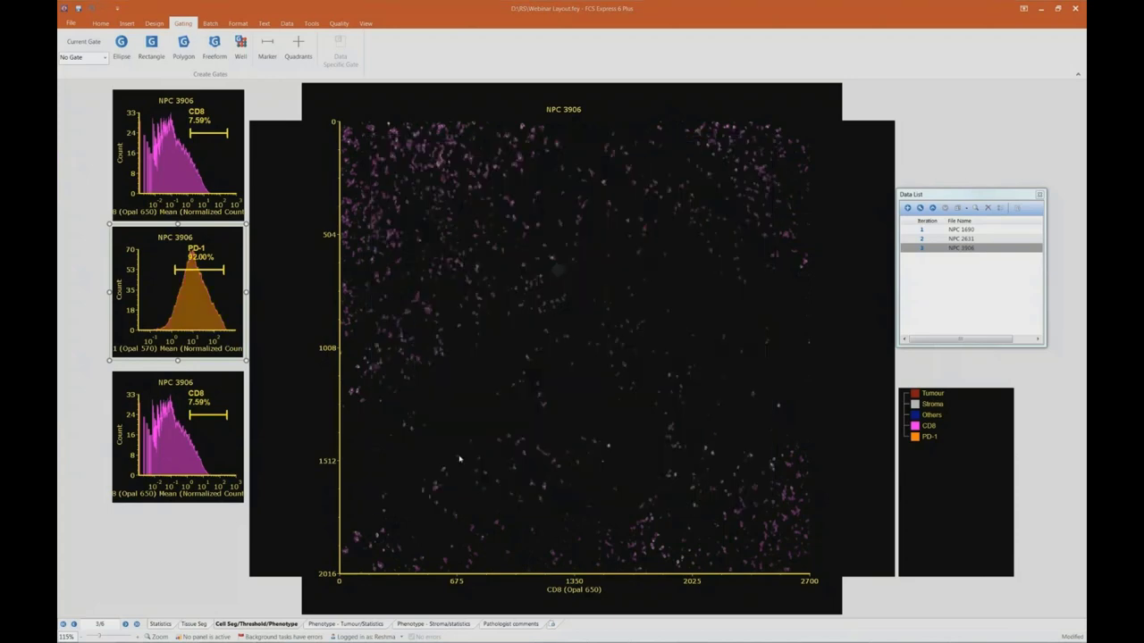
Change the lowest histogram's X parameter to Cytoplasm Tim-3 (Opal 520) Mean (Normalized Counts, Total Weighting).
click(186, 493)
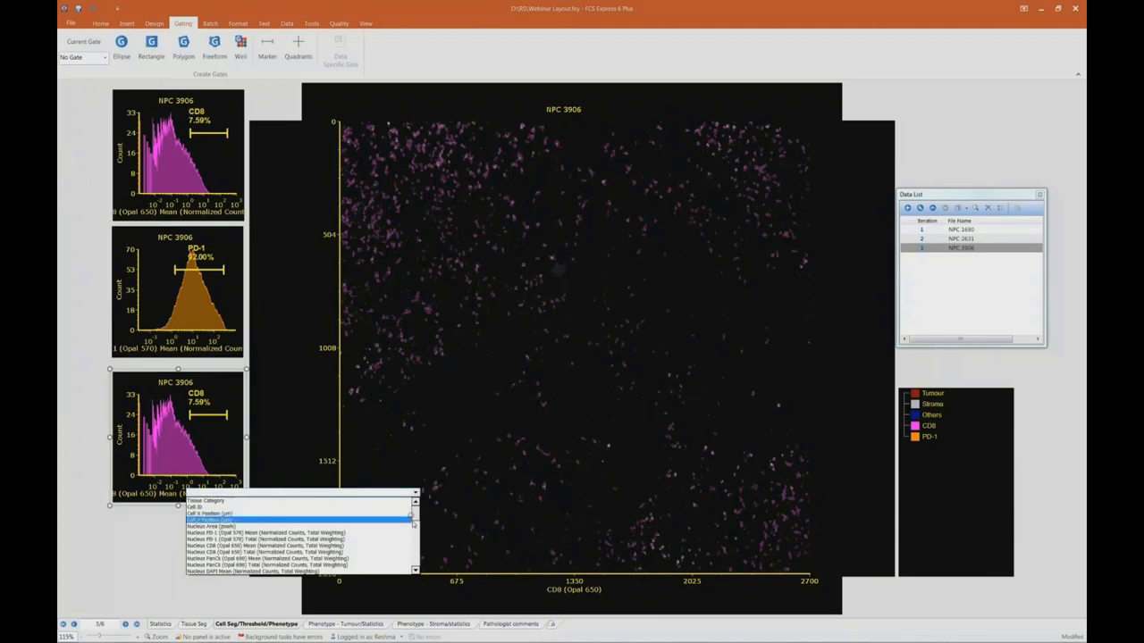
drag(415, 513, 414, 531)
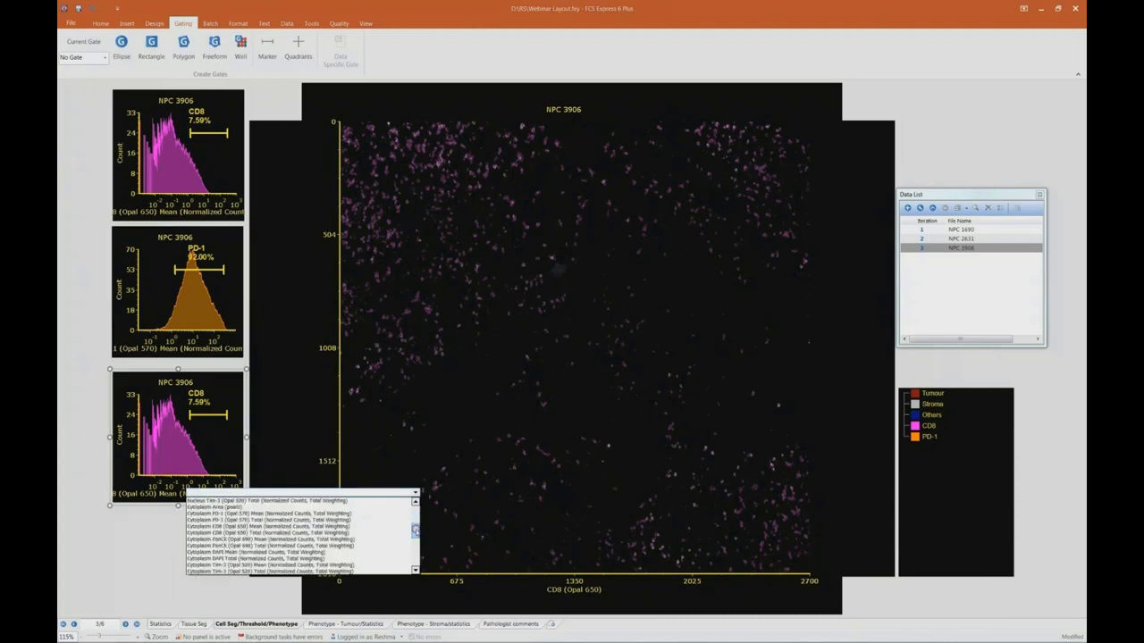
click(349, 565)
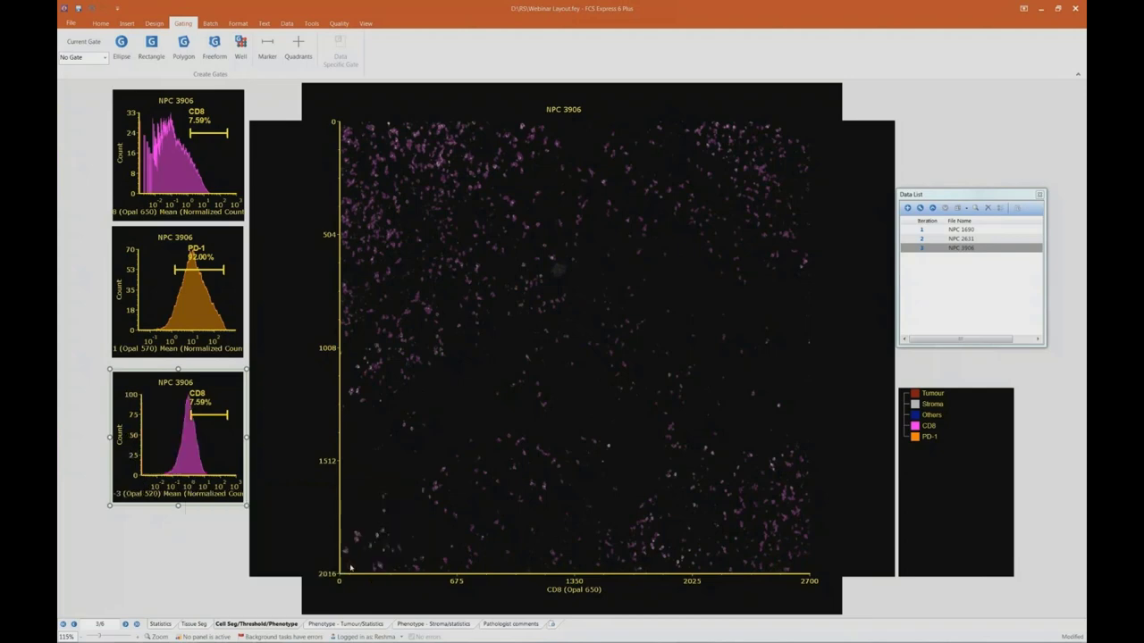
Rename the marker on the lowest histogram to Tim-3 in its marker options.
click(206, 410)
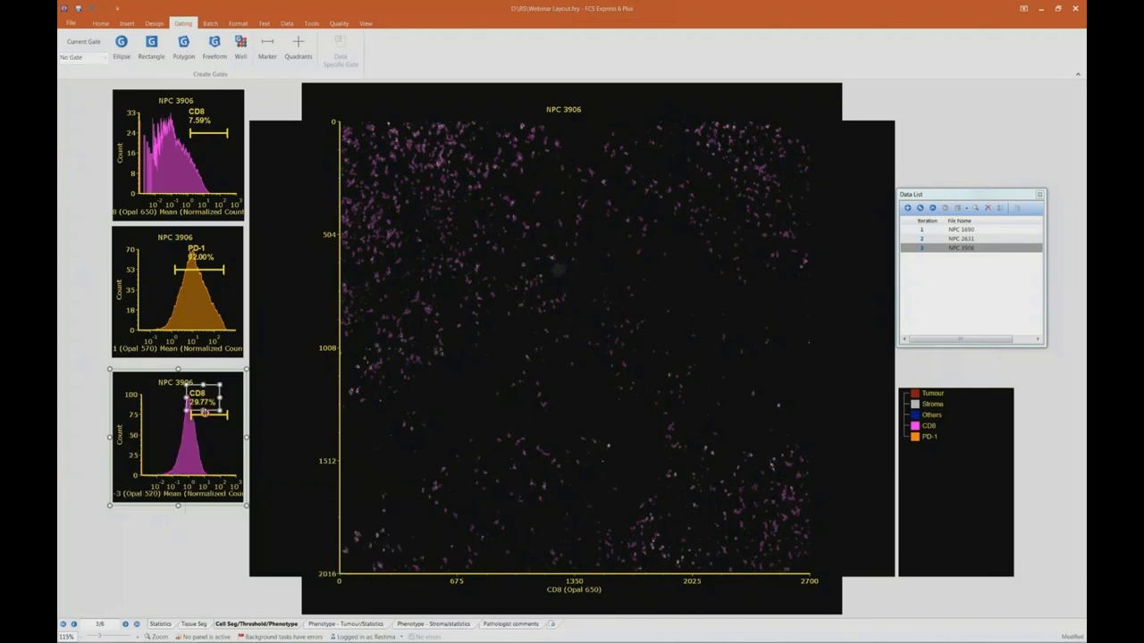
double_click(205, 411)
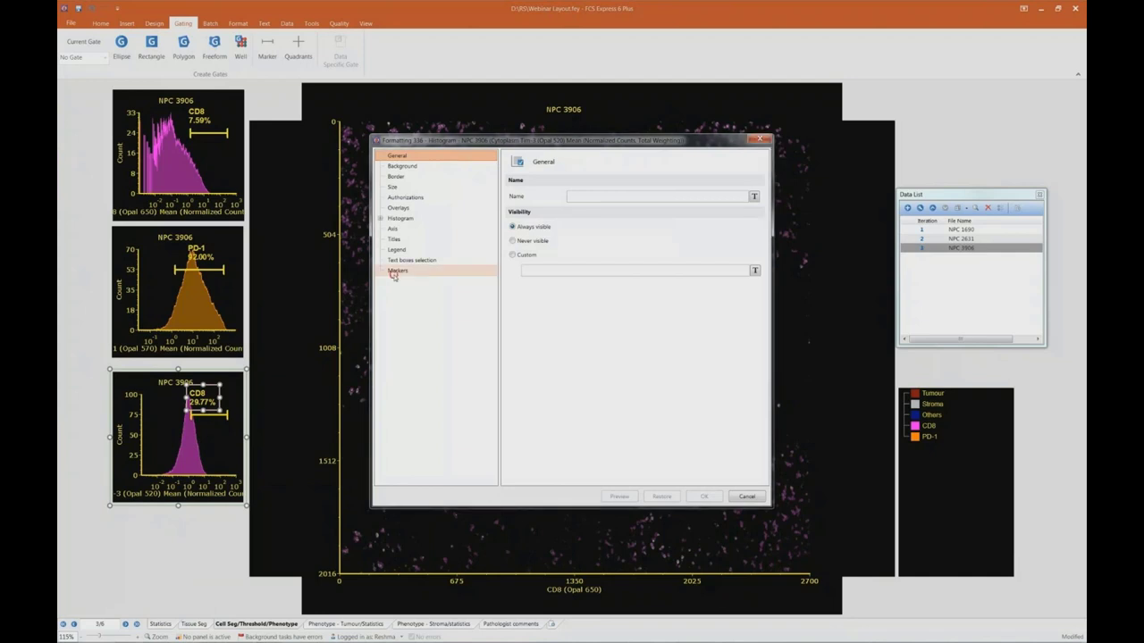
double_click(670, 210)
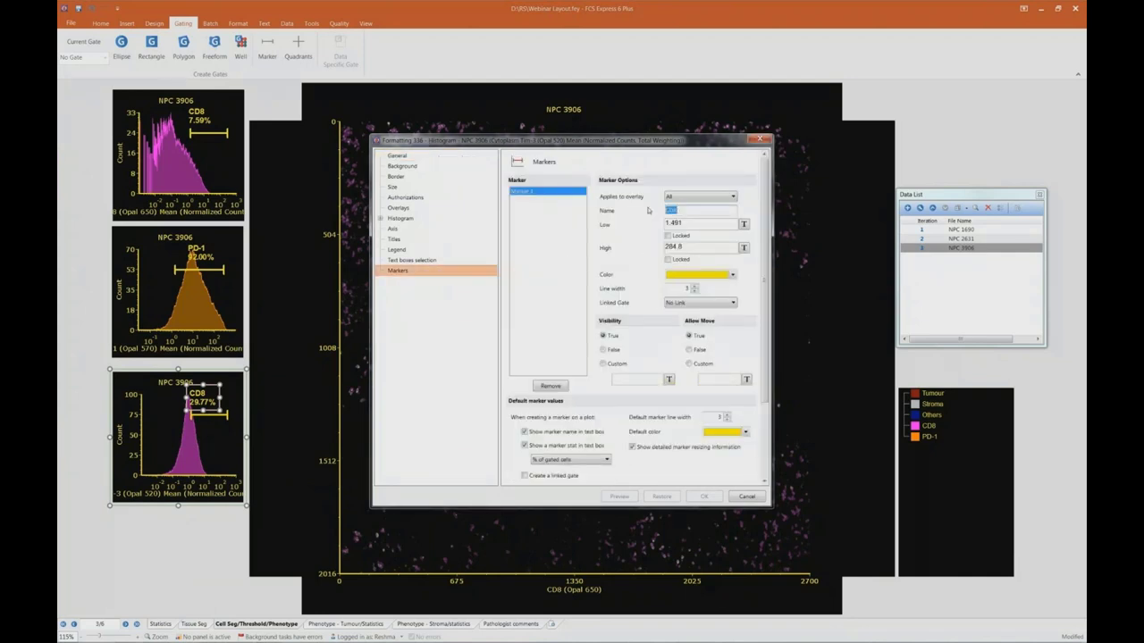
text(Tim-3)
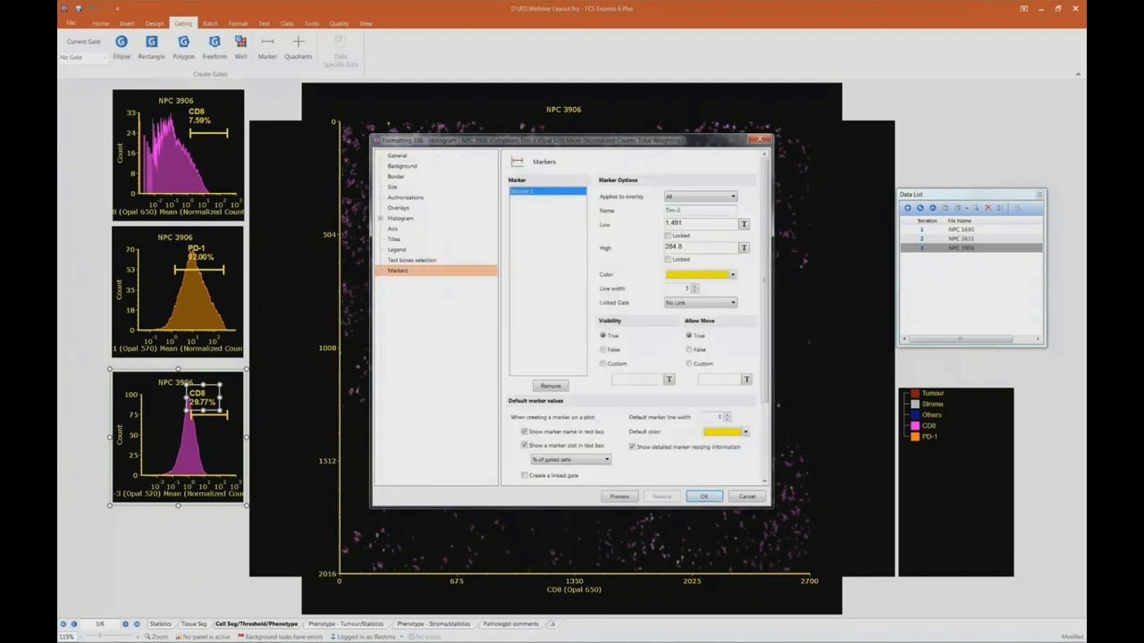
Set the line color of the NPC 3906 overlay on the Tim-3 histogram to olive green.
click(397, 207)
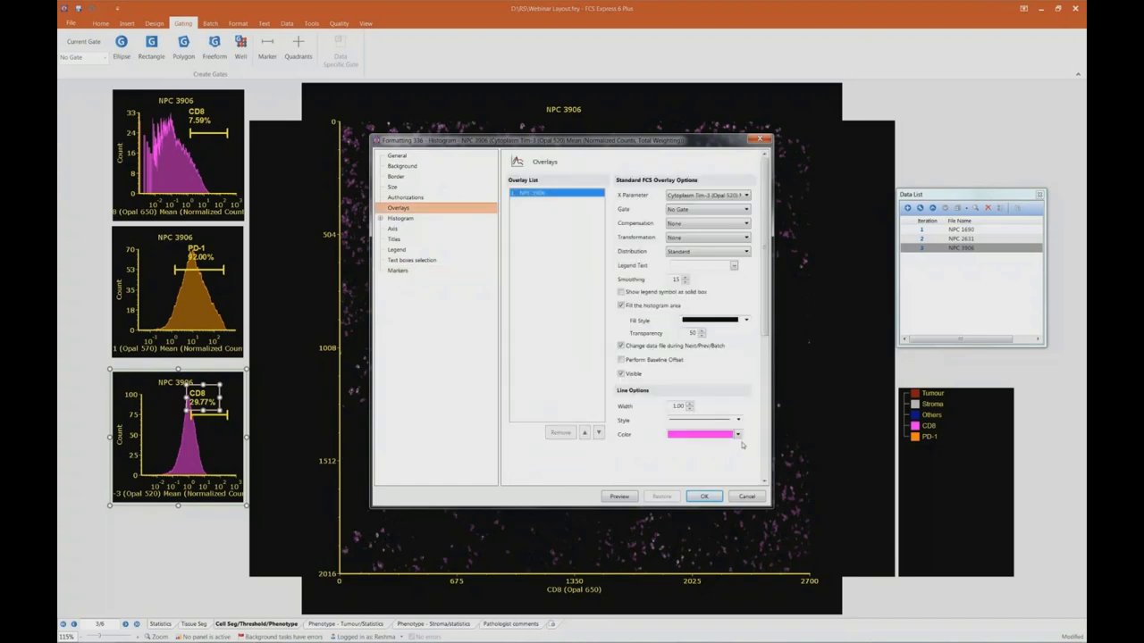
click(738, 435)
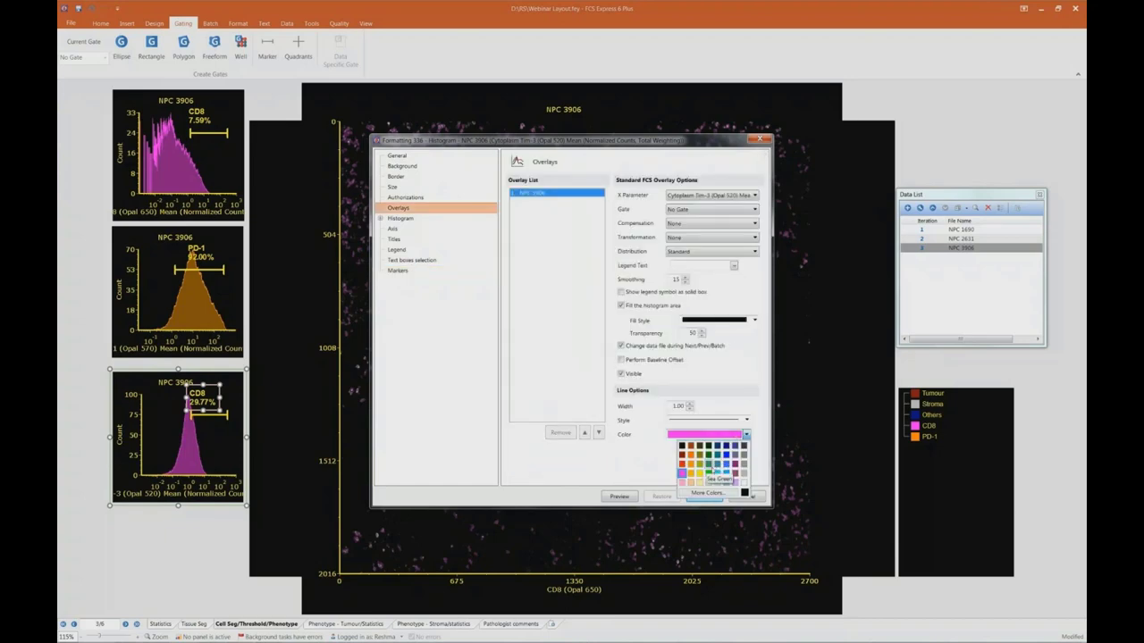
click(699, 463)
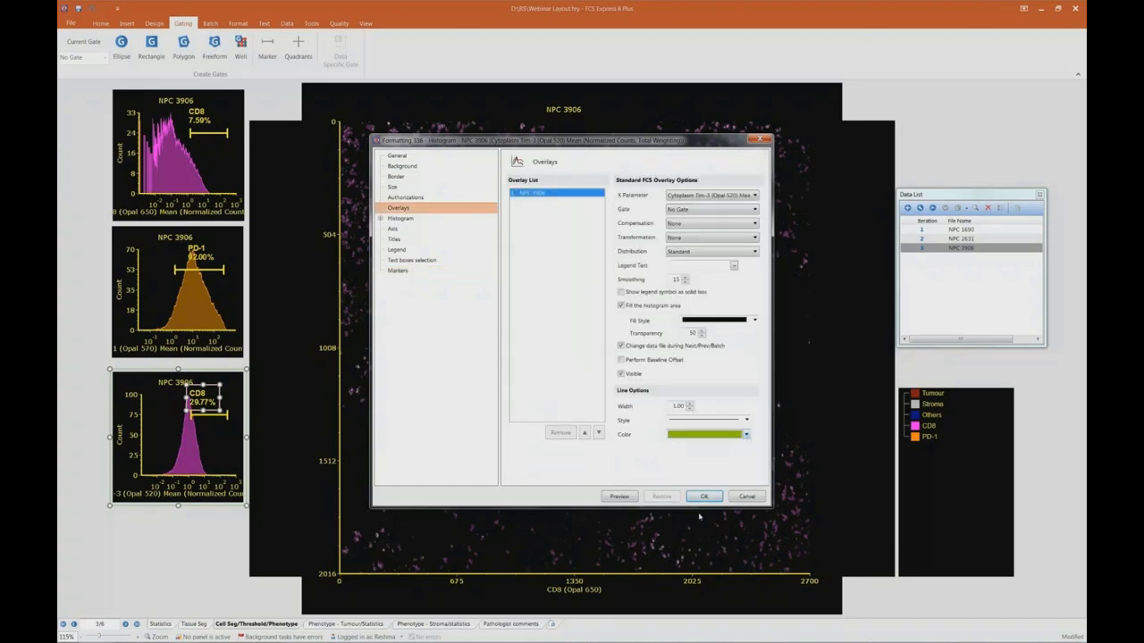
click(704, 496)
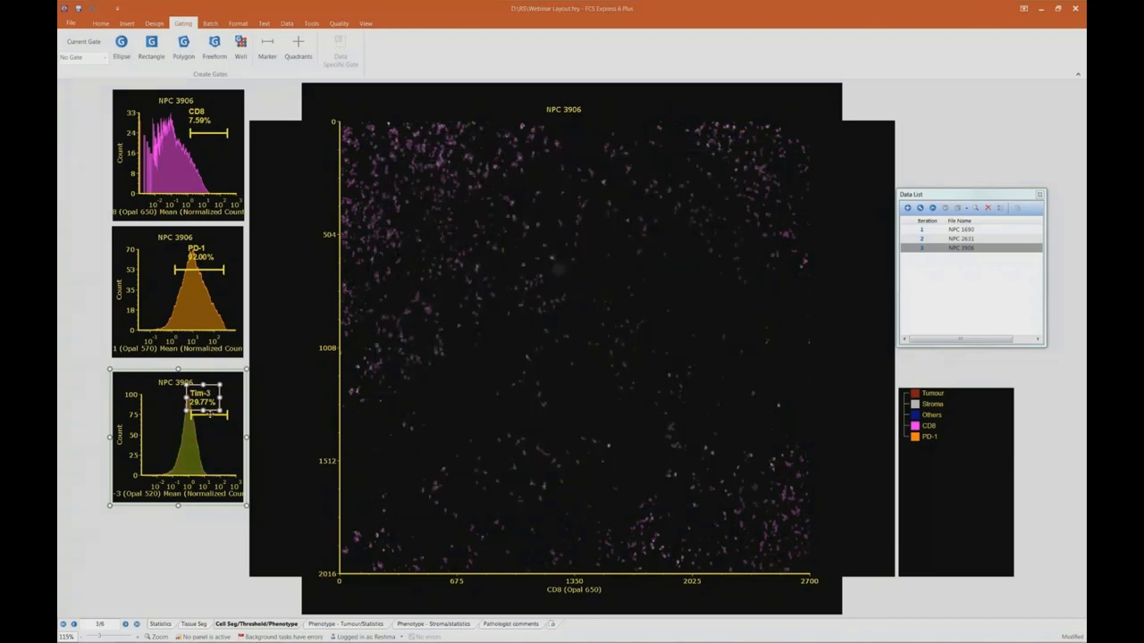
Convert the Tim-3 marker to a linked gate, creating it as a new gate named Tim-3 with no parent gate.
right_click(210, 417)
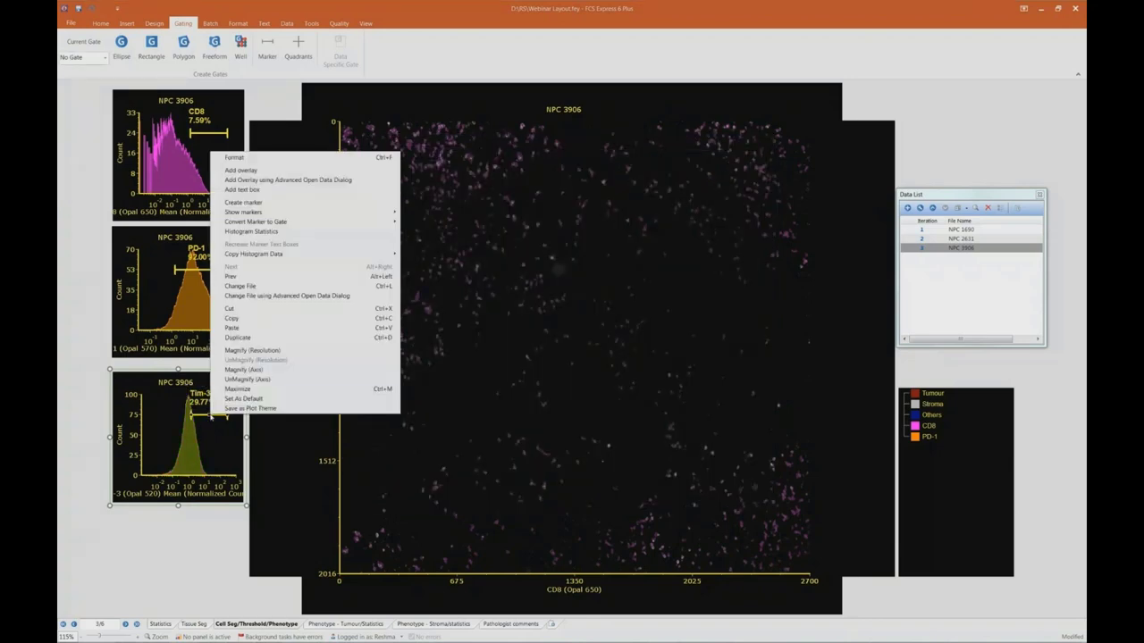
mouse_move(234, 222)
click(220, 224)
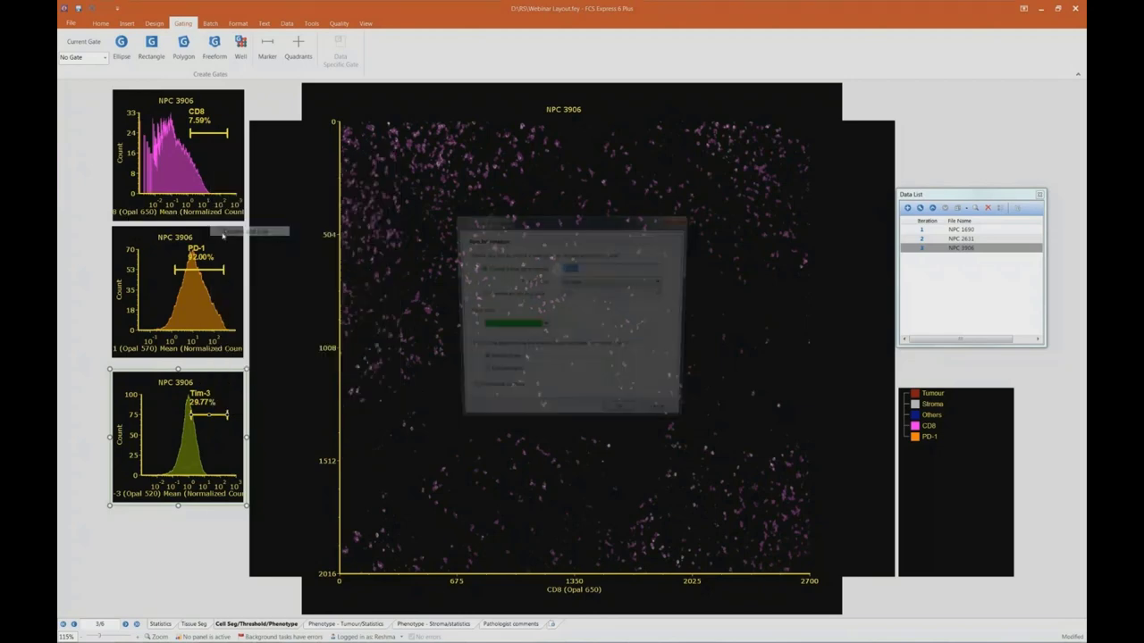
text(Tim-3)
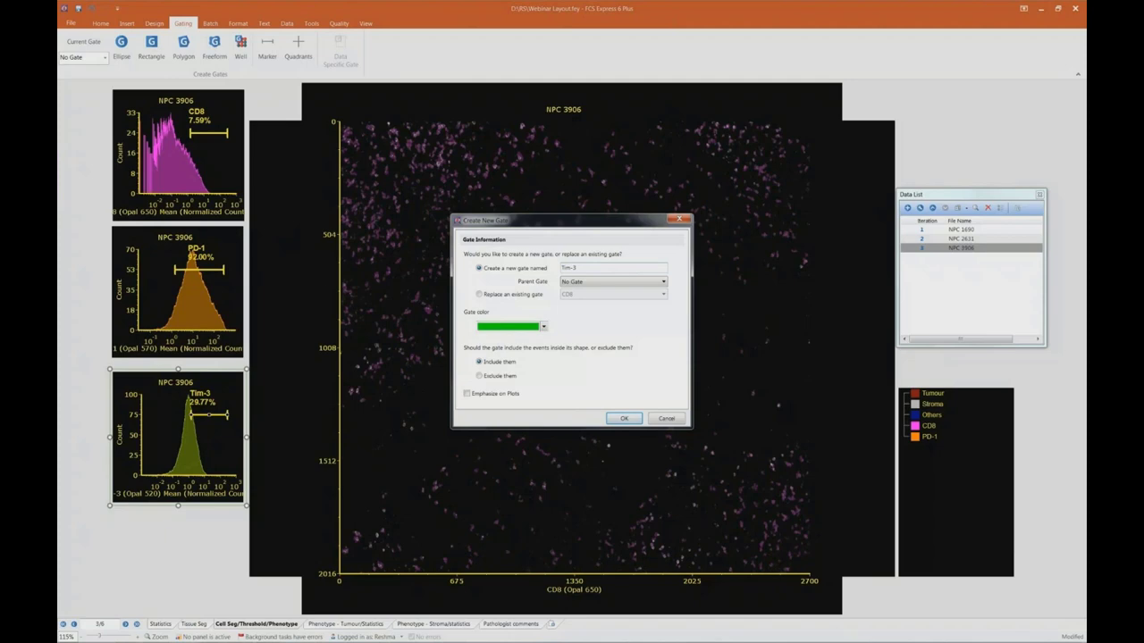
key(Return)
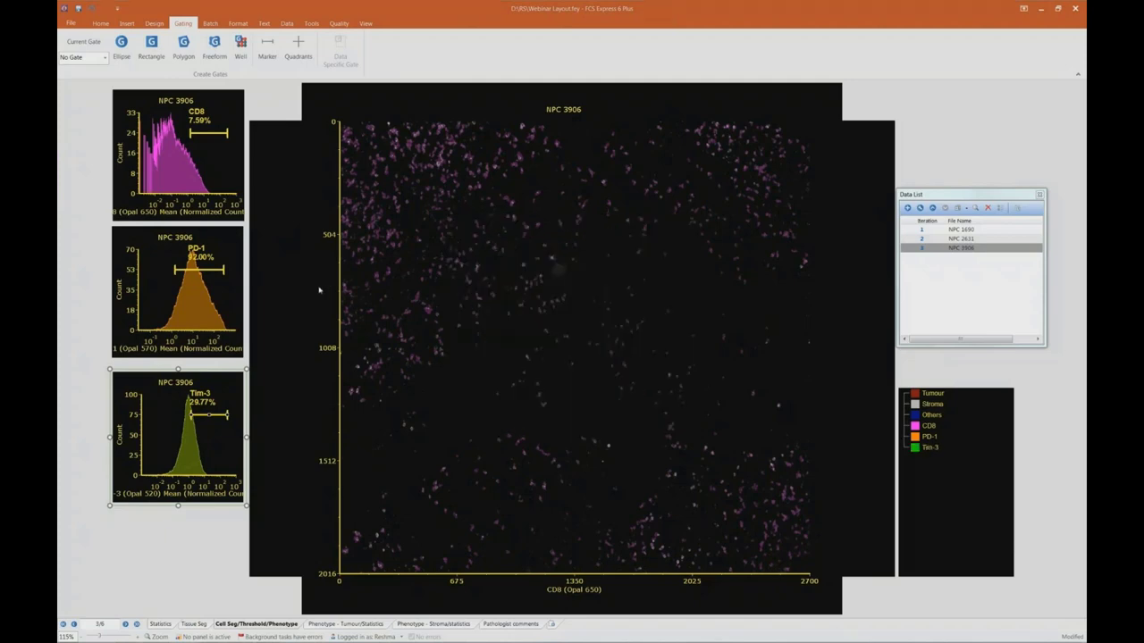
Raise the PD-1 marker's lower threshold to gate about 57% of cells, and switch the picture plot to the PD-1 (Opal 570) image.
click(198, 270)
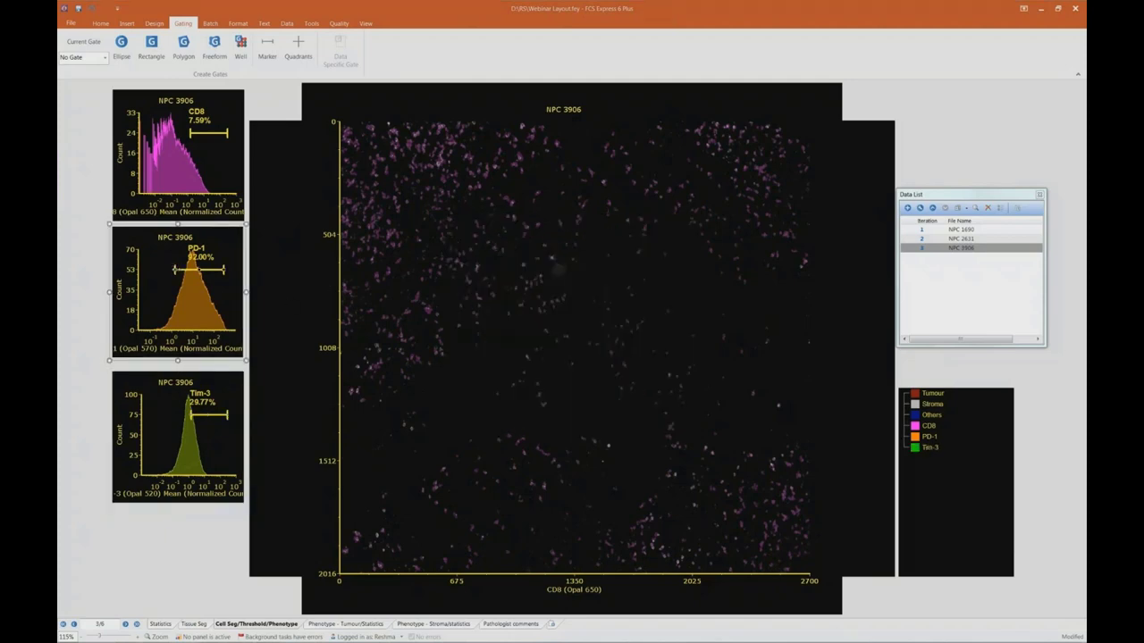
mouse_move(174, 270)
mouse_down()
mouse_move(177, 286)
mouse_move(204, 281)
mouse_up()
click(573, 586)
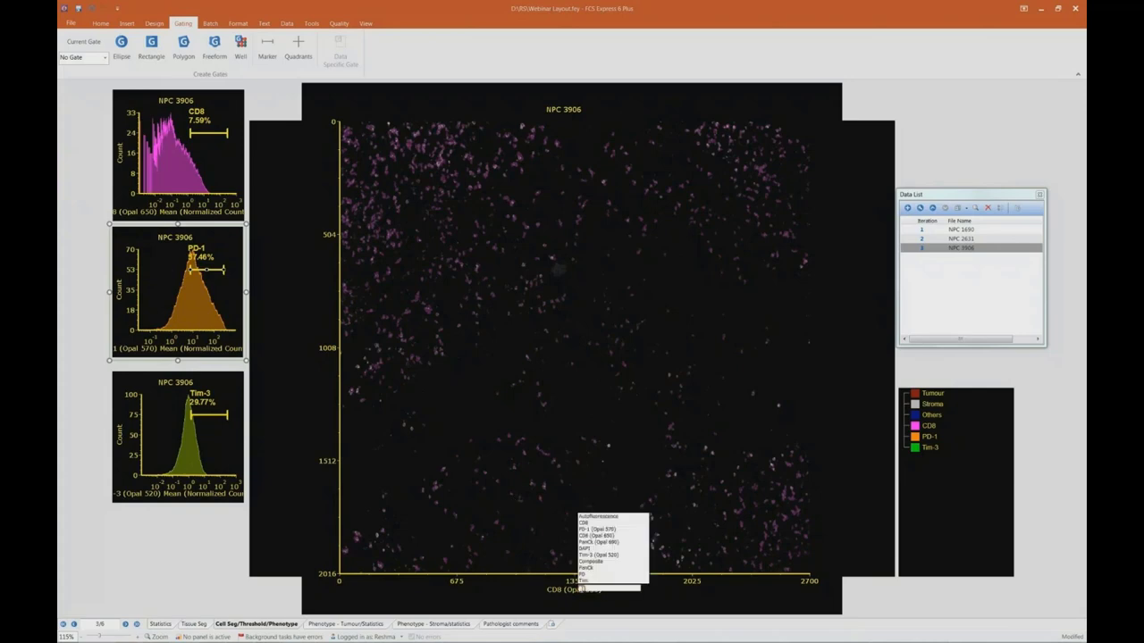
click(594, 530)
Set the picture plot's display gates to color cells by the PD-1 gate only, leaving out CD8.
right_click(602, 328)
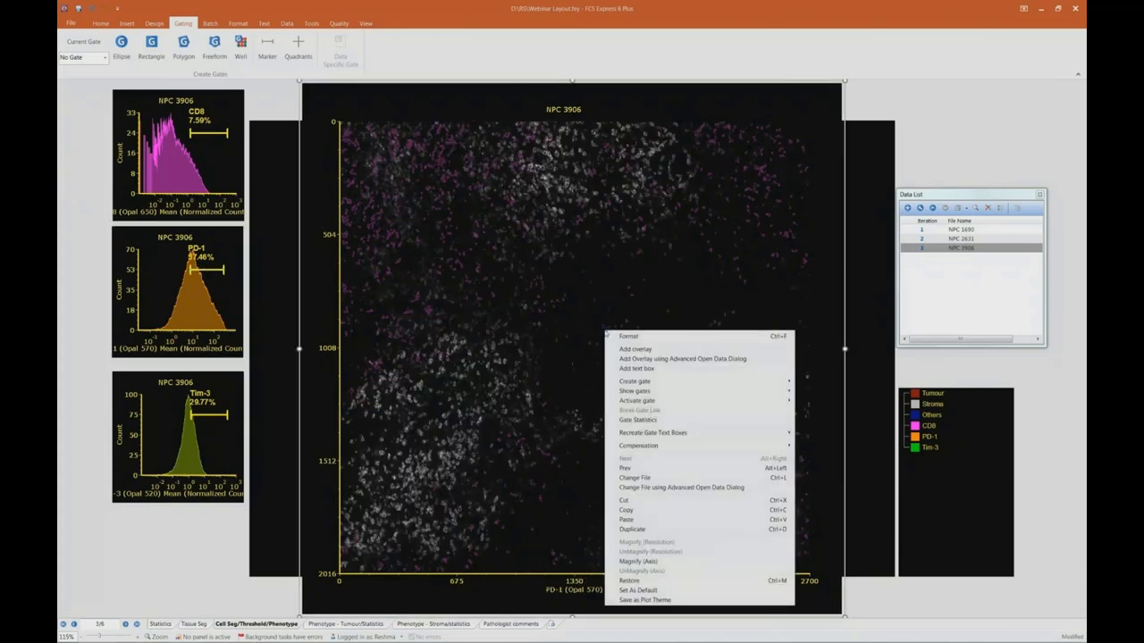
click(614, 340)
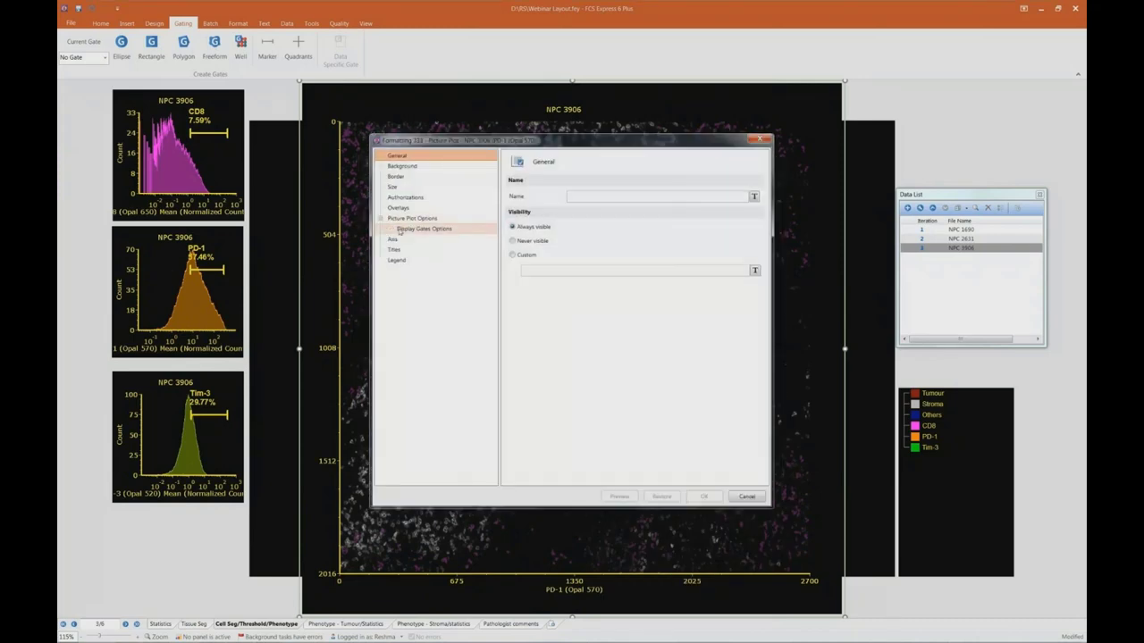
click(399, 229)
click(536, 307)
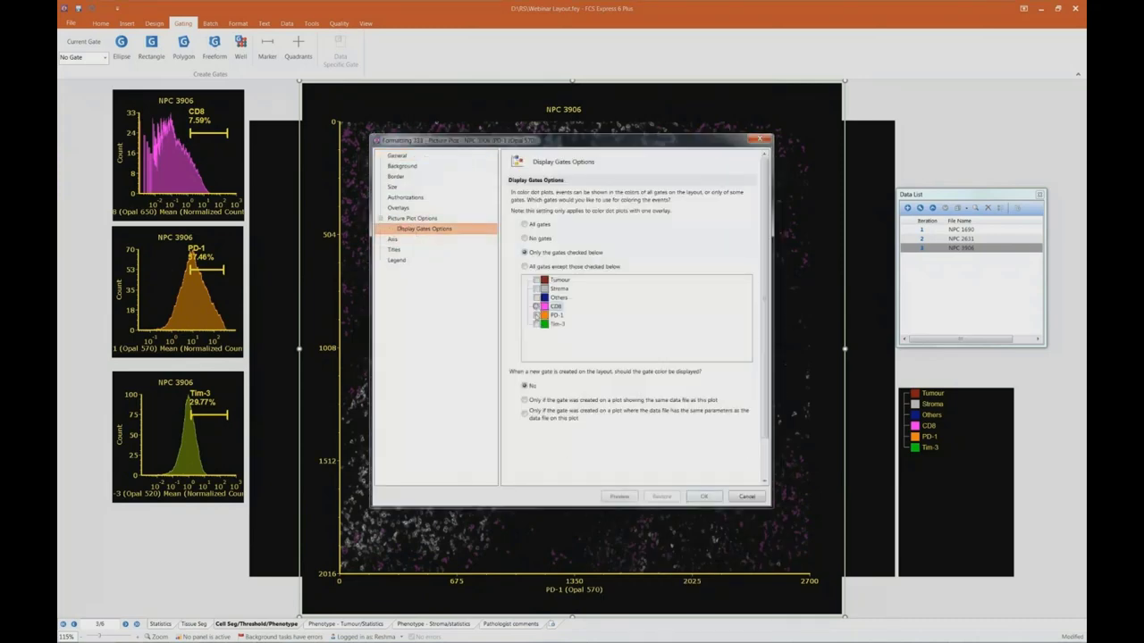
click(536, 316)
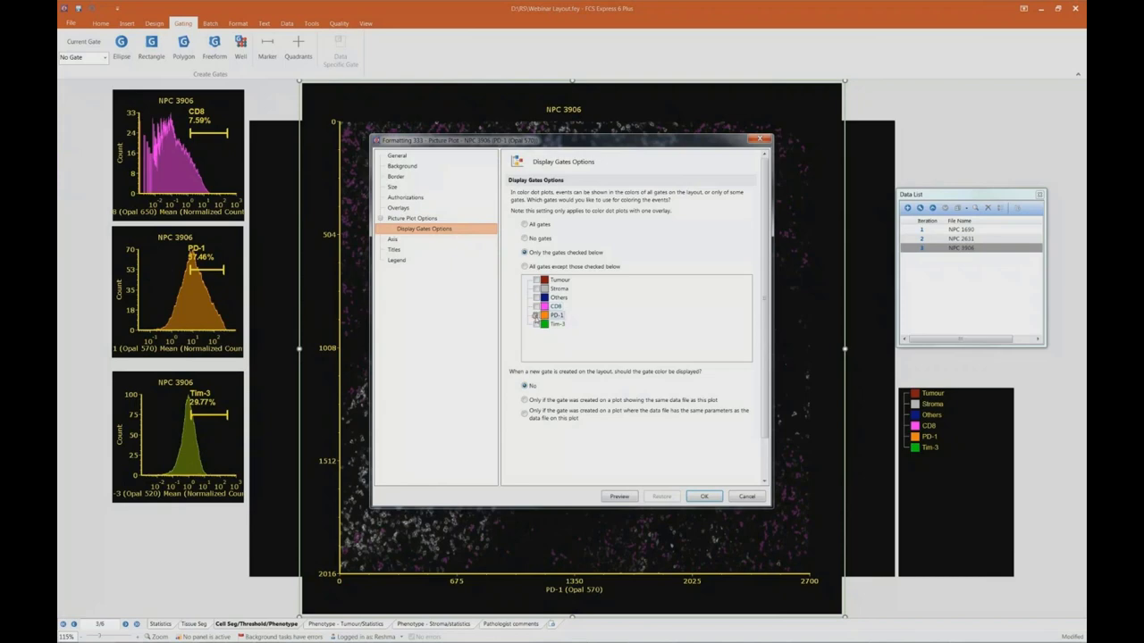
click(703, 496)
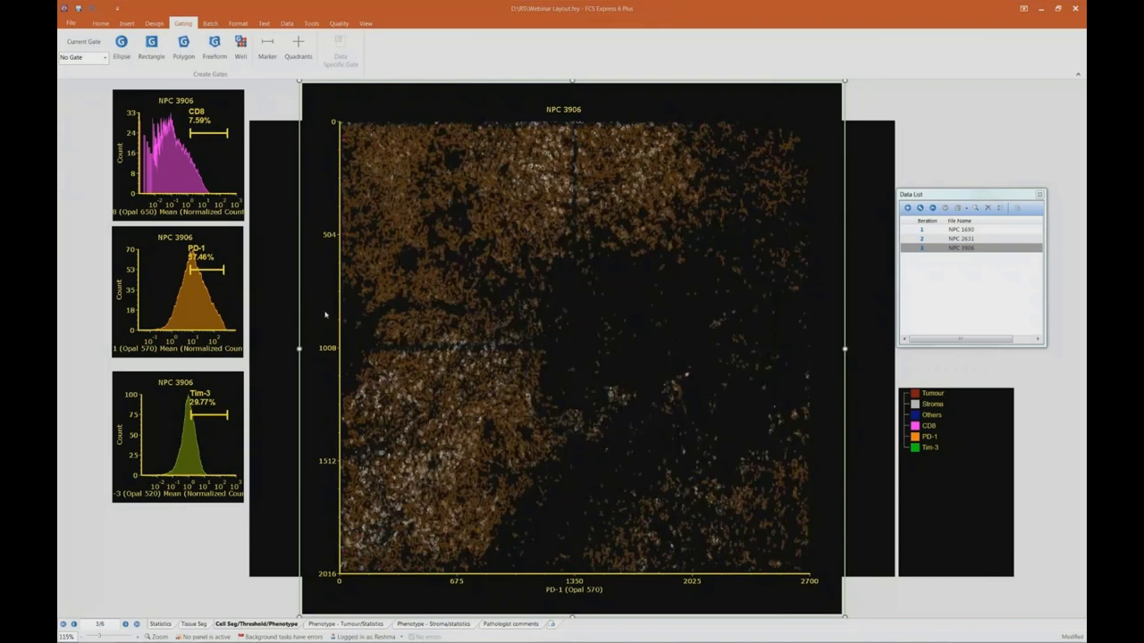
Shift the PD-1 marker toward higher intensities and fine-tune its lower threshold to gate about 22% of cells.
mouse_move(224, 269)
mouse_down()
mouse_move(234, 273)
mouse_move(197, 270)
mouse_move(208, 274)
mouse_up()
mouse_move(165, 534)
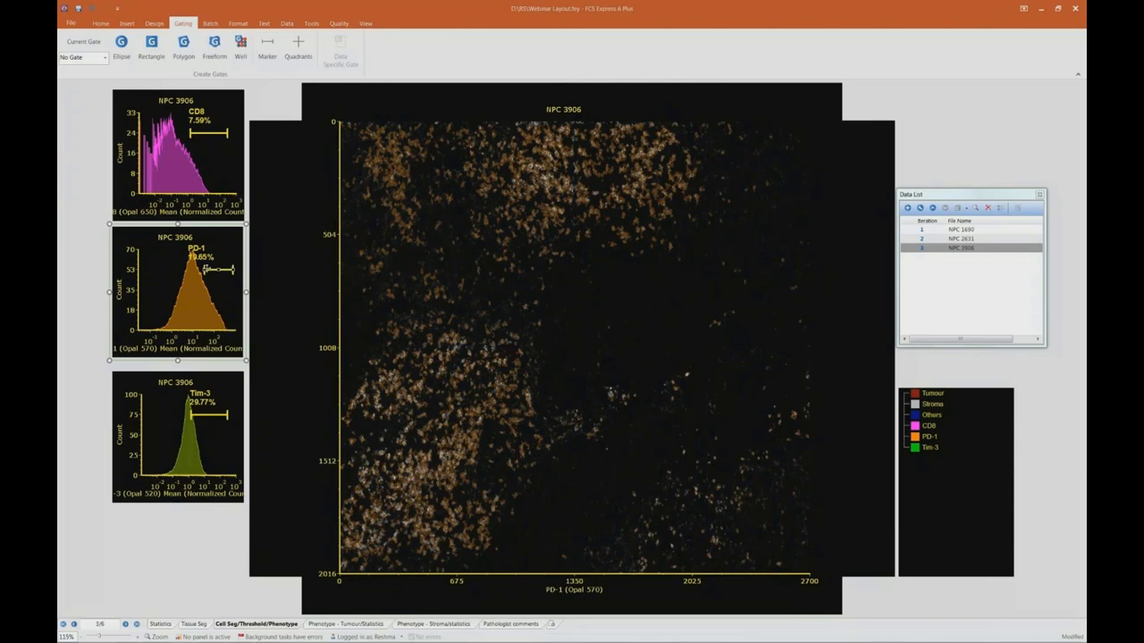
drag(205, 270, 204, 272)
drag(203, 269, 202, 269)
Switch the picture plot to the Tim-3 (Opal 520) image and color its cells by the Tim-3 gate only instead of PD-1.
click(591, 593)
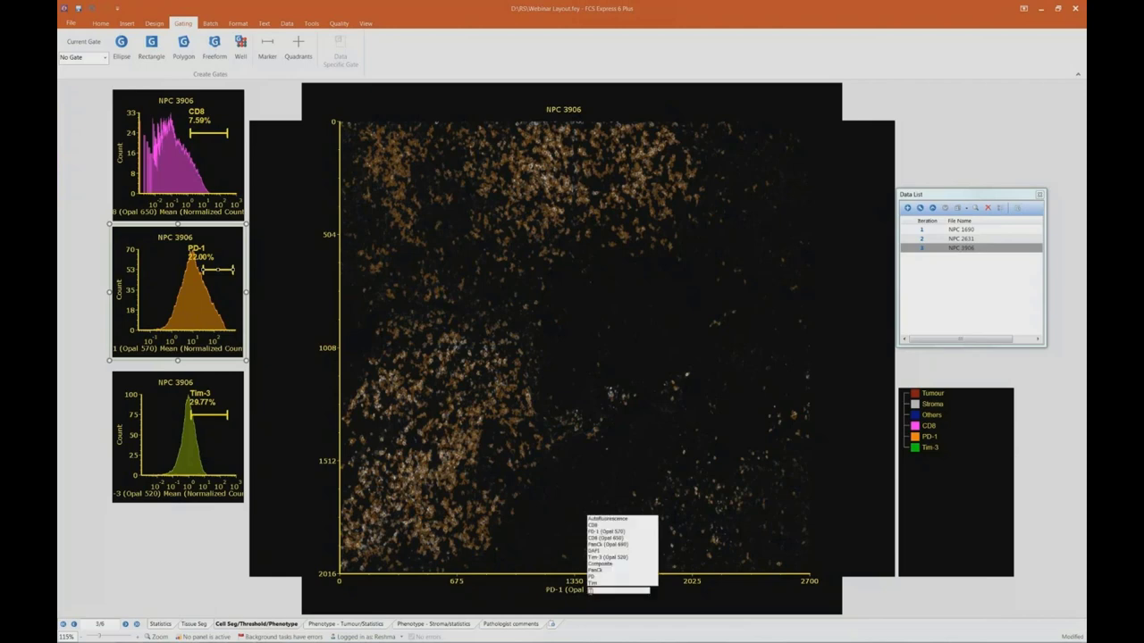
click(608, 557)
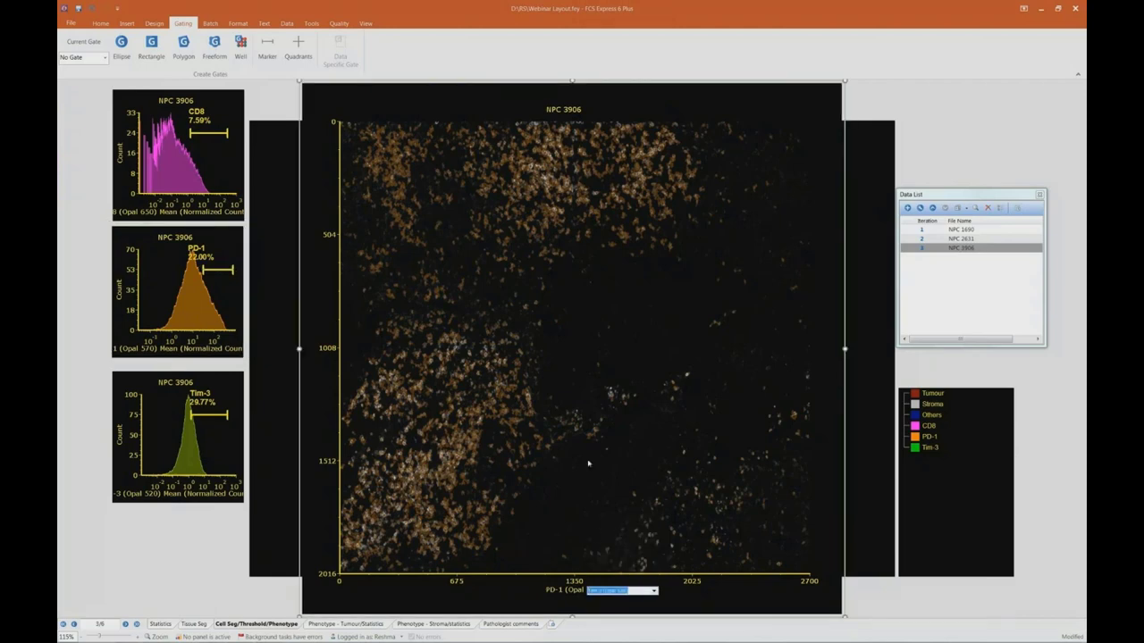
right_click(585, 318)
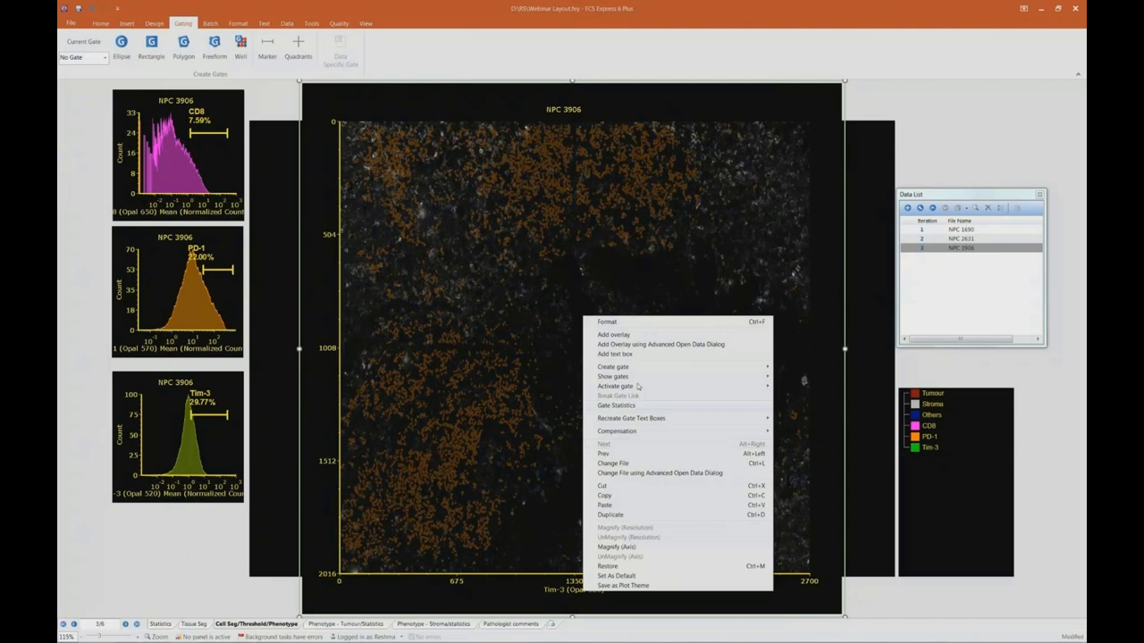
click(622, 323)
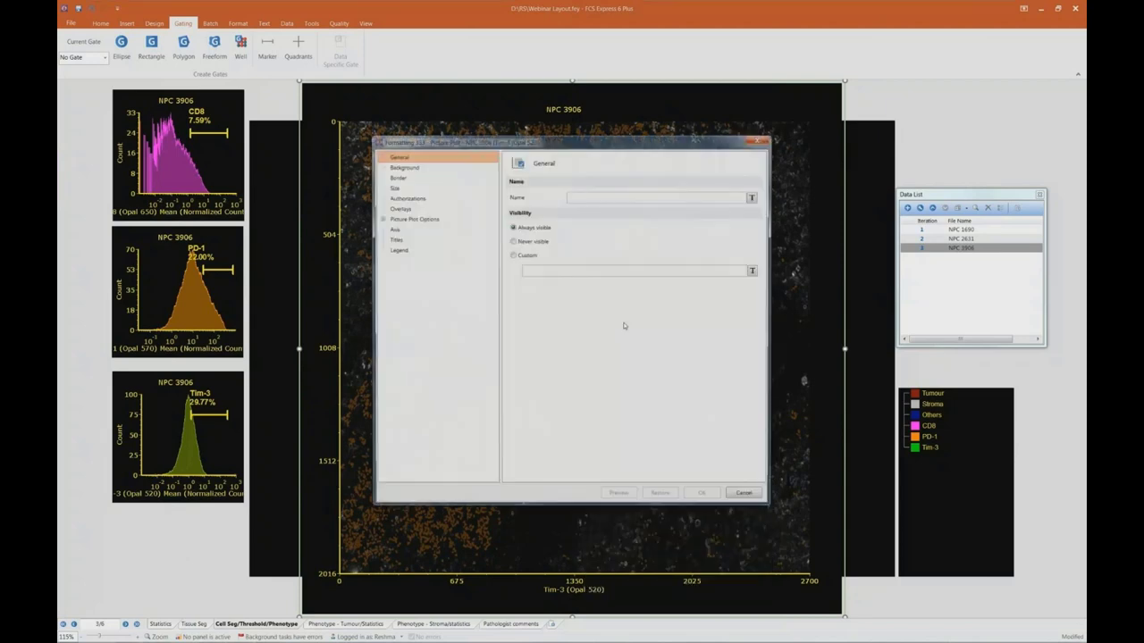
click(423, 229)
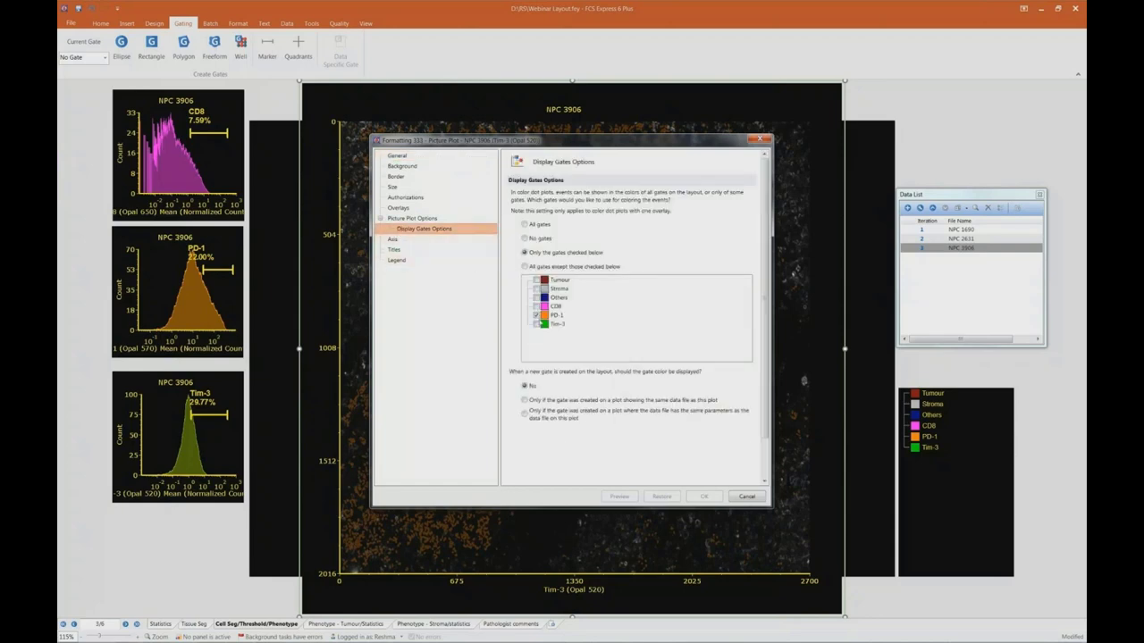
click(536, 324)
click(536, 315)
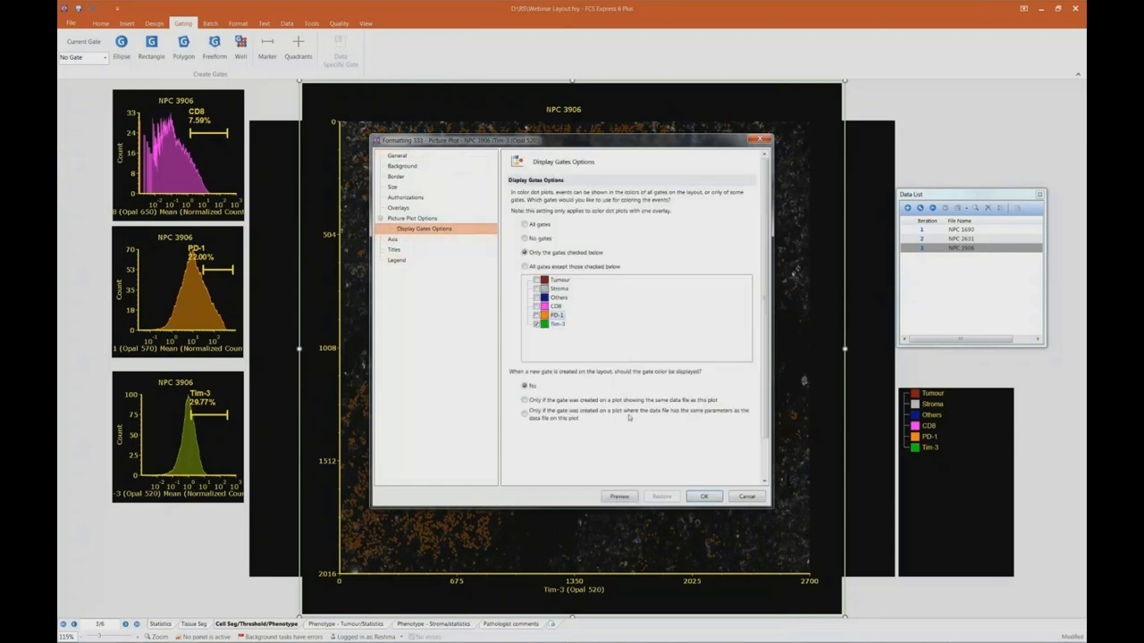
click(703, 498)
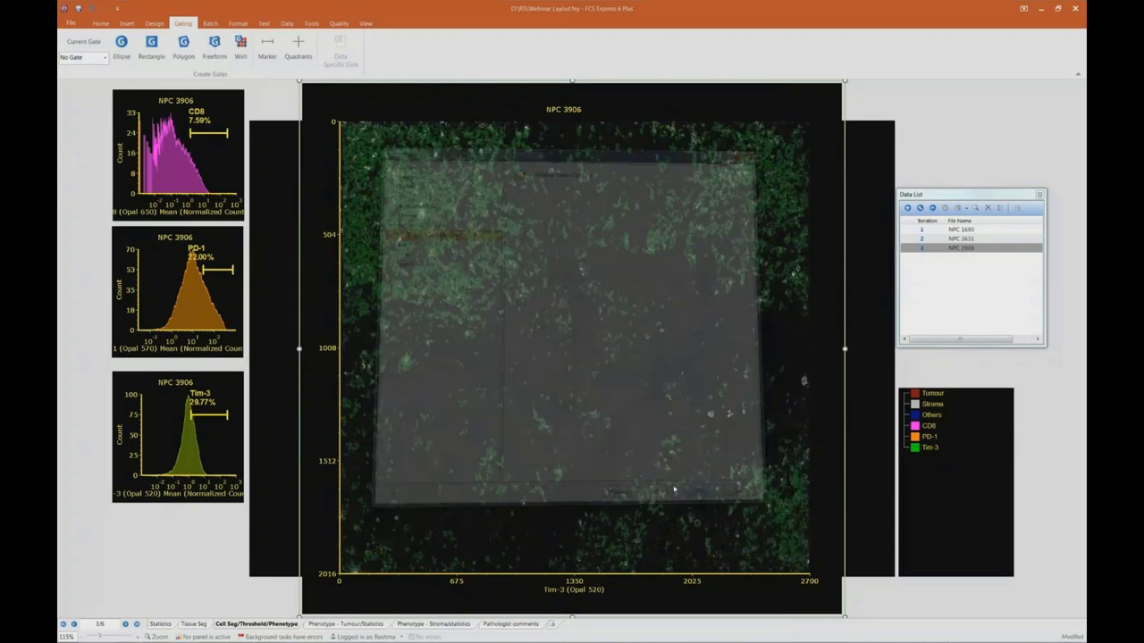
Adjust the Tim-3 marker's lower threshold on the histogram to gate about 16% of cells.
drag(201, 414, 196, 419)
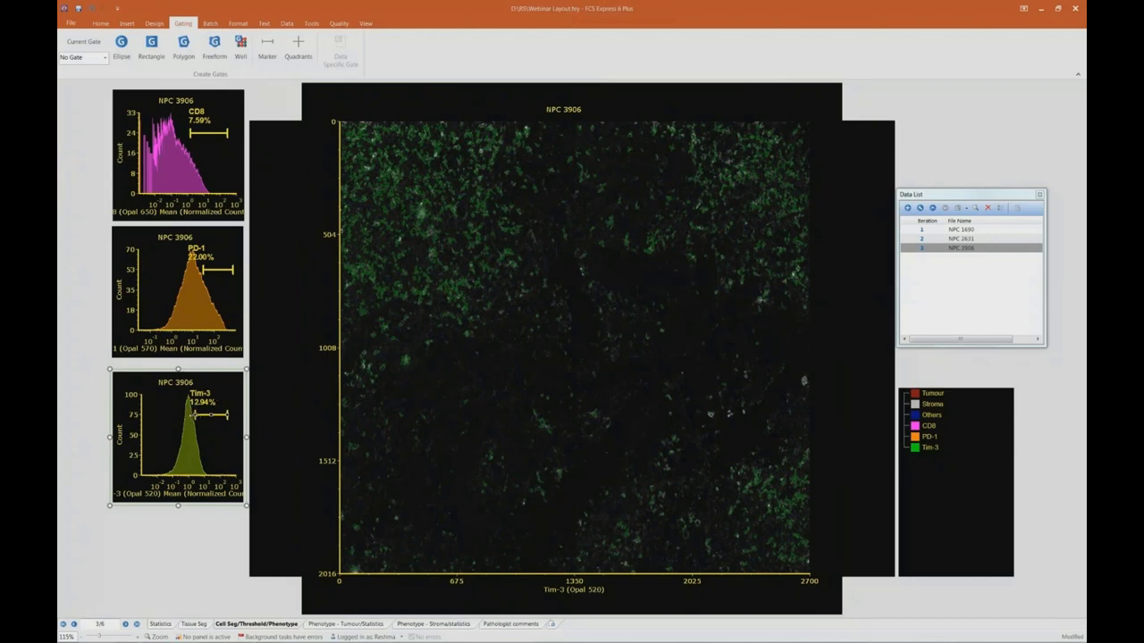
drag(193, 414, 203, 416)
Add the CD8 and PD-1 gates to the picture plot's displayed gates alongside Tim-3.
click(757, 255)
right_click(757, 254)
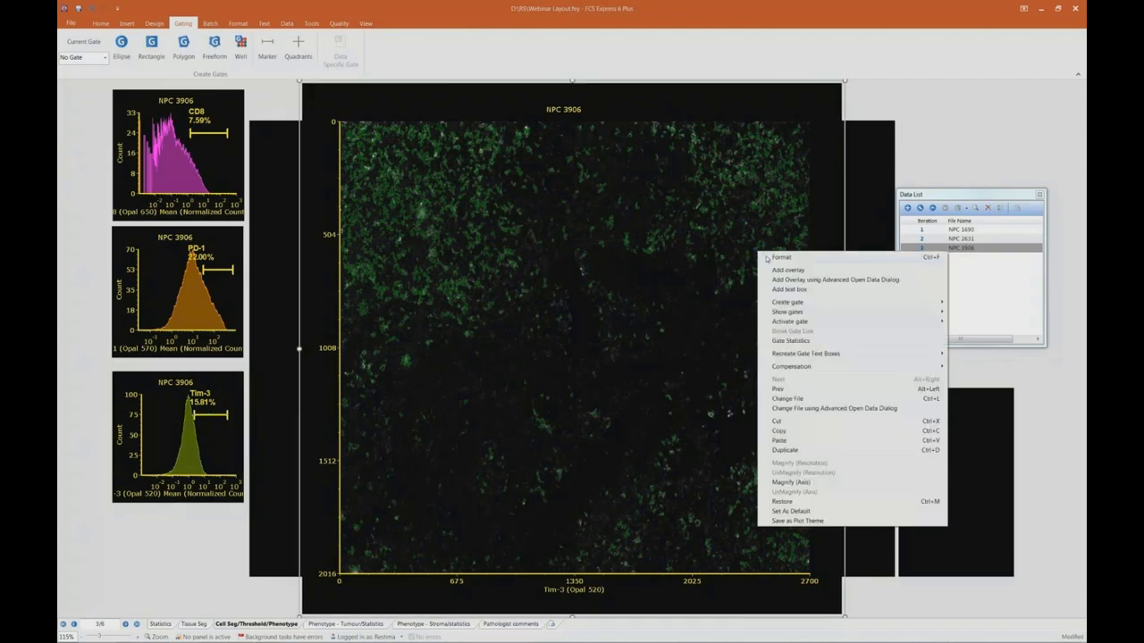
click(766, 258)
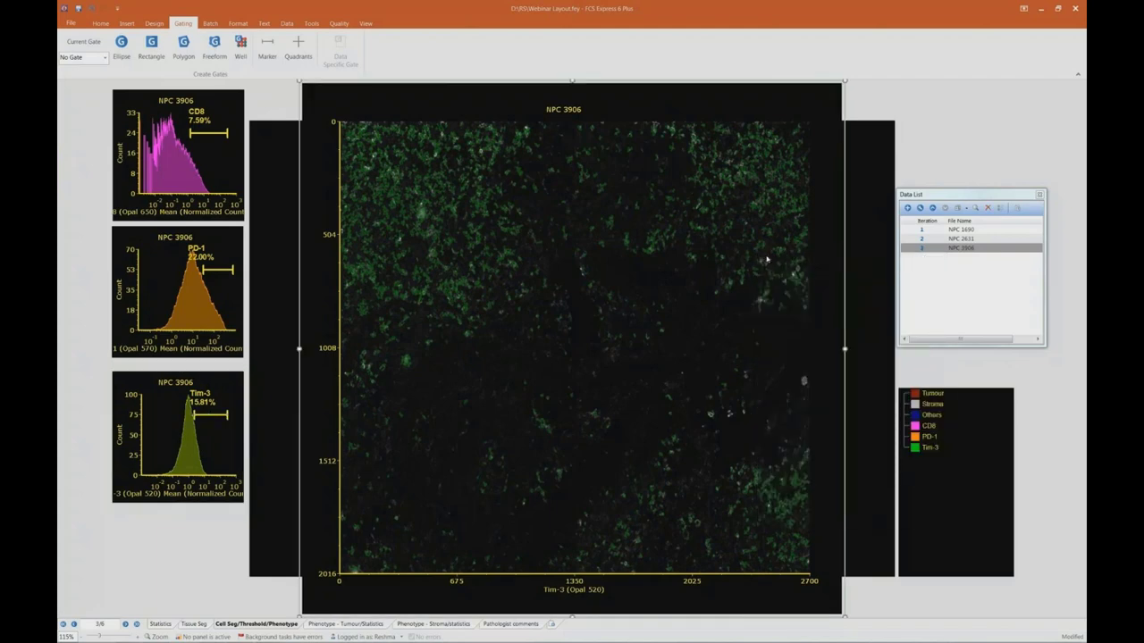
click(393, 228)
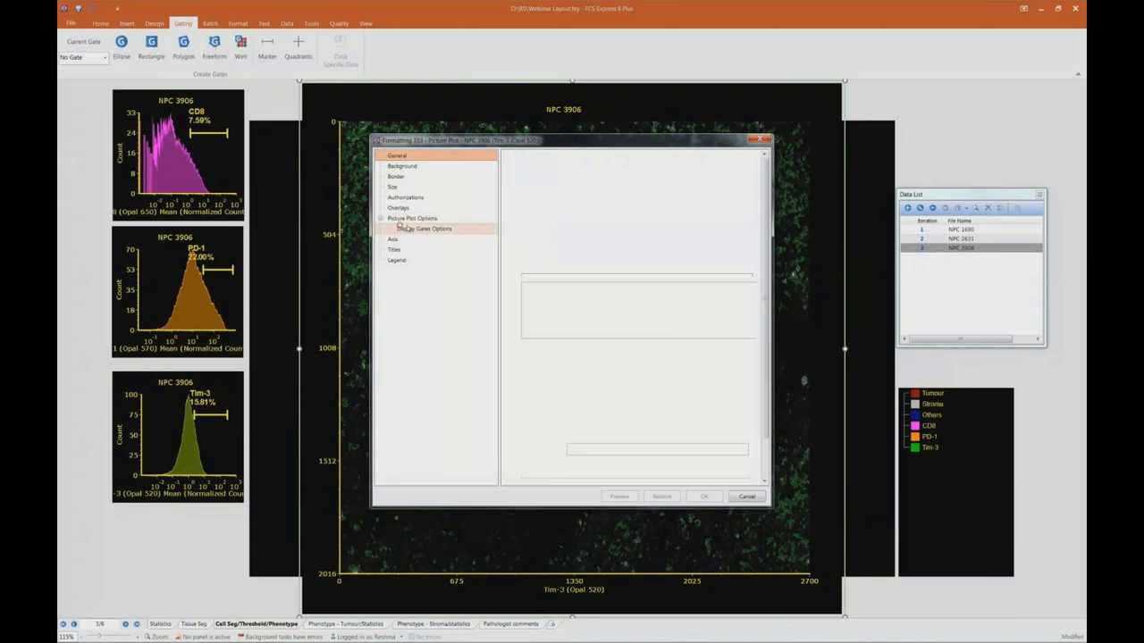
click(536, 314)
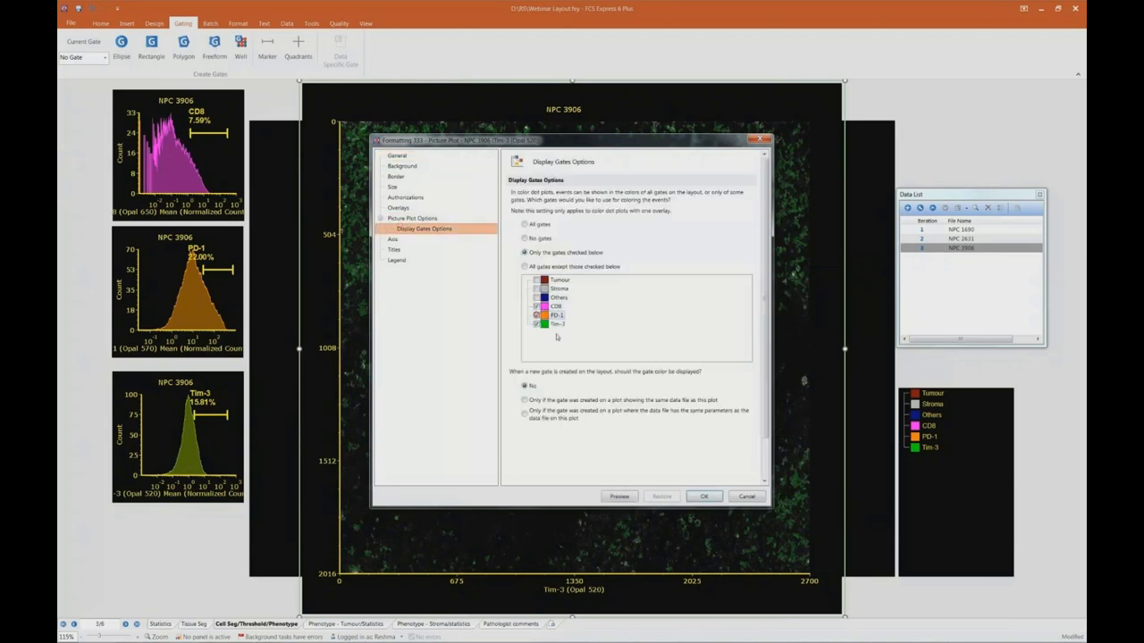
click(699, 496)
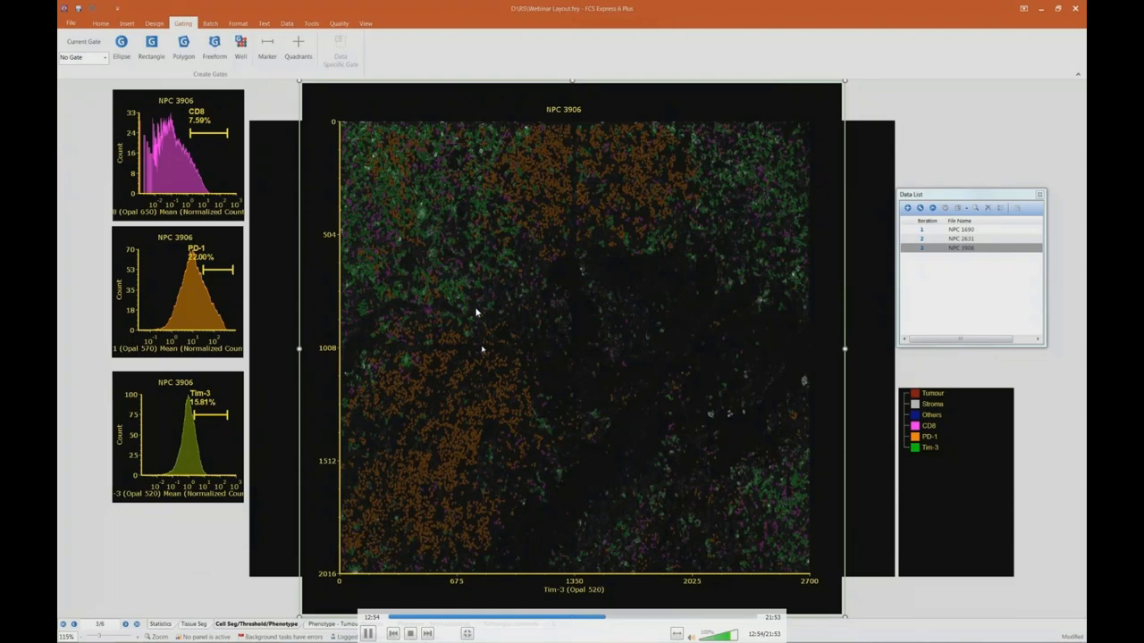
Switch the picture plot's image to CD8 (Opal 650).
key(space)
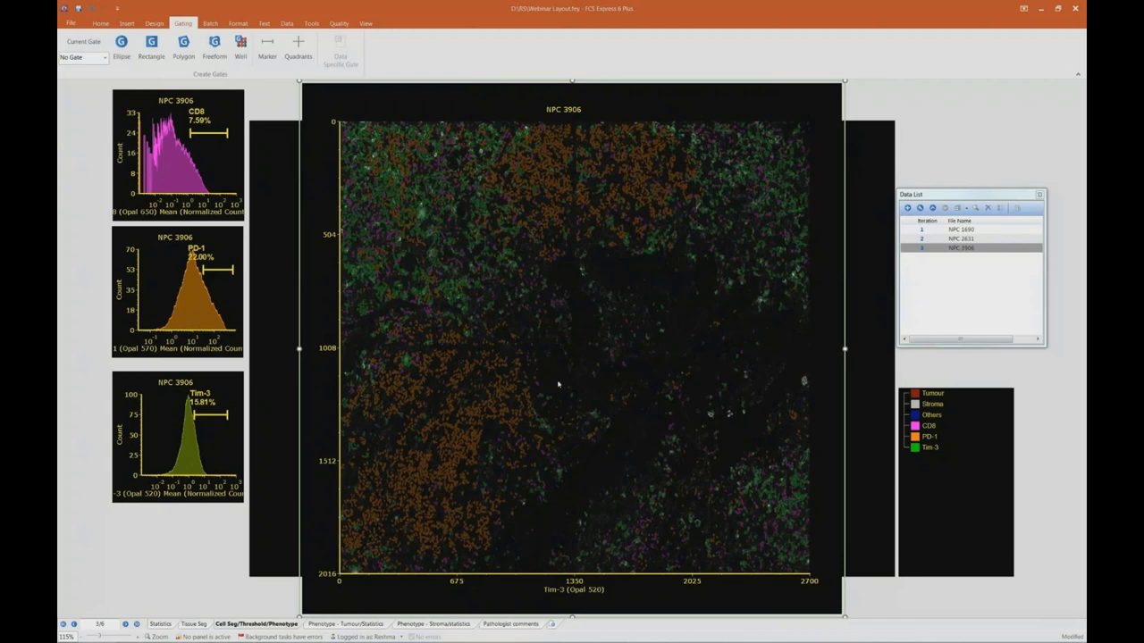
click(593, 591)
click(606, 539)
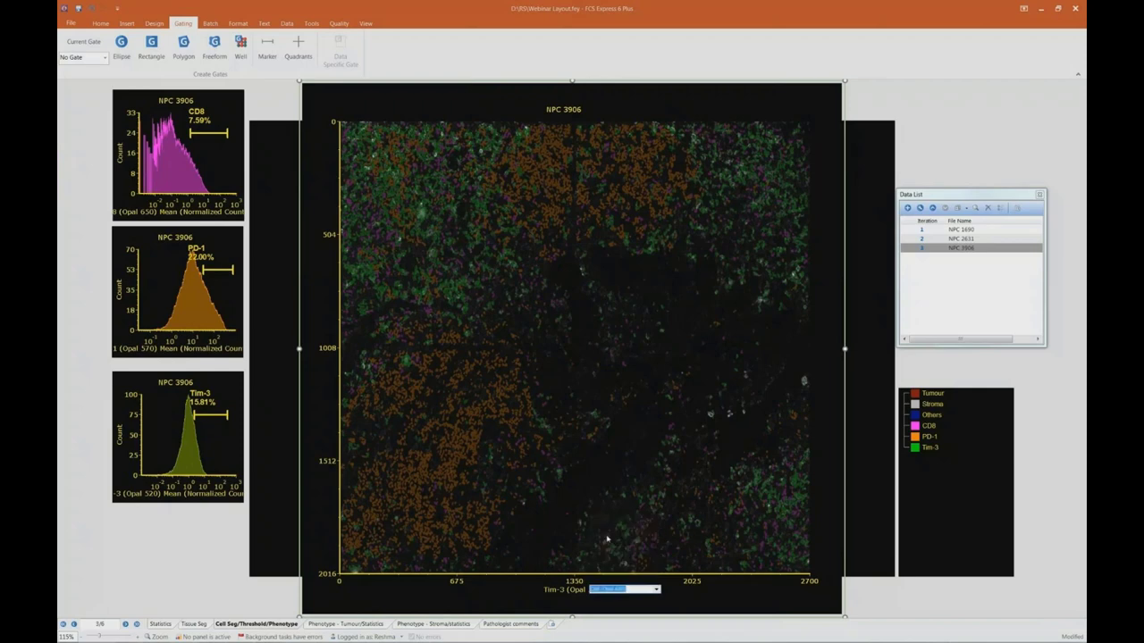
Add a combination gate named CD8+PD-1+ with the formula "CD8 and PD-1".
right_click(944, 503)
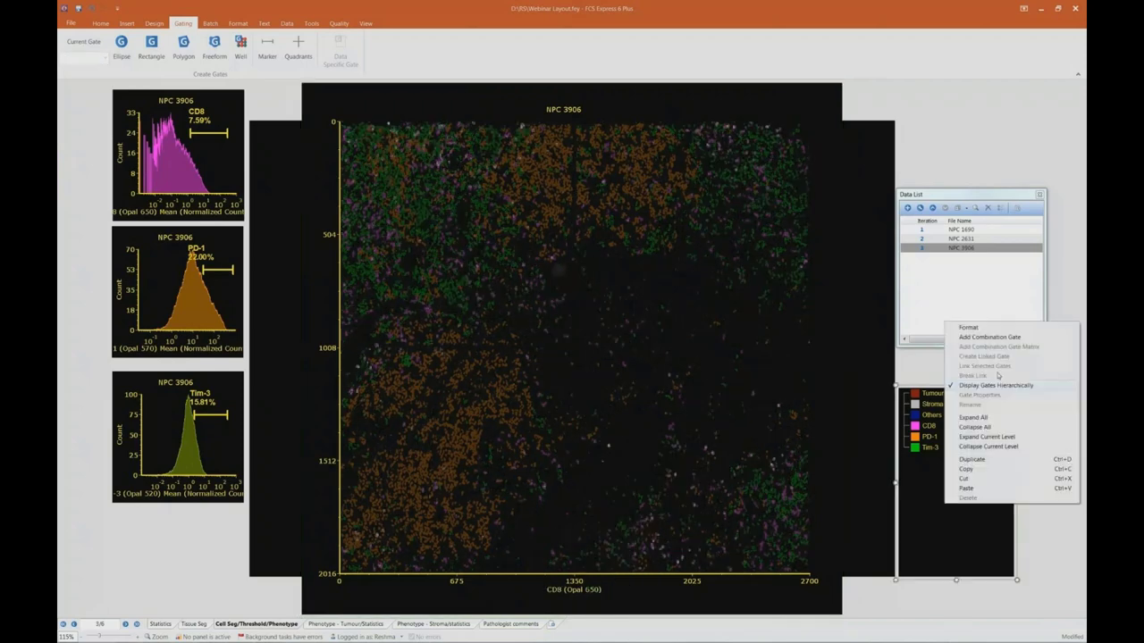
click(995, 338)
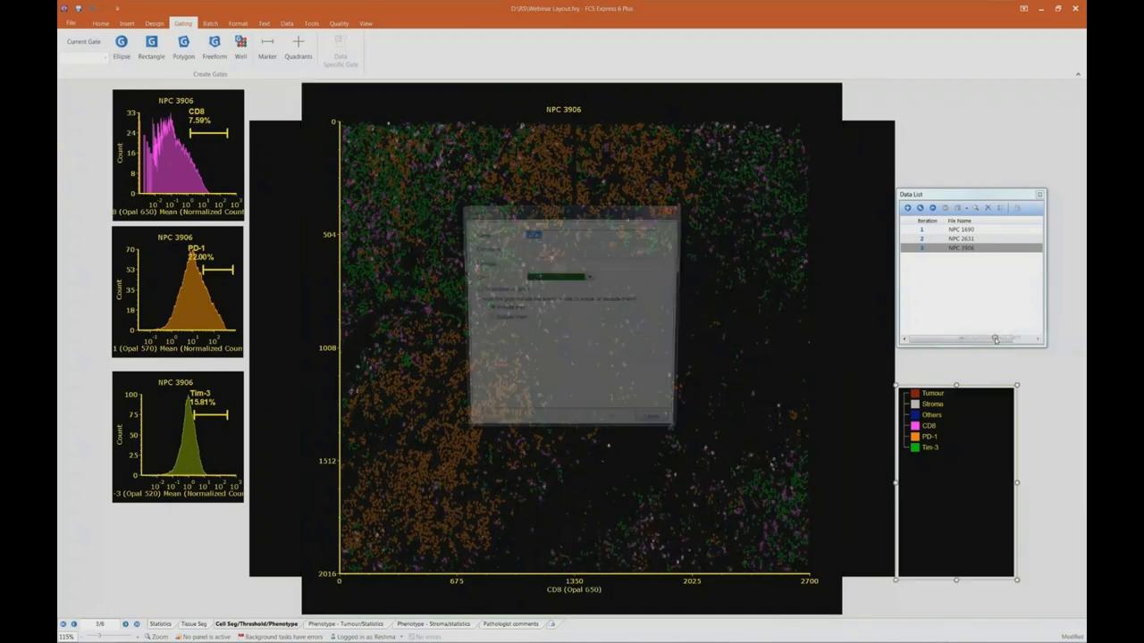
text(CD8+)
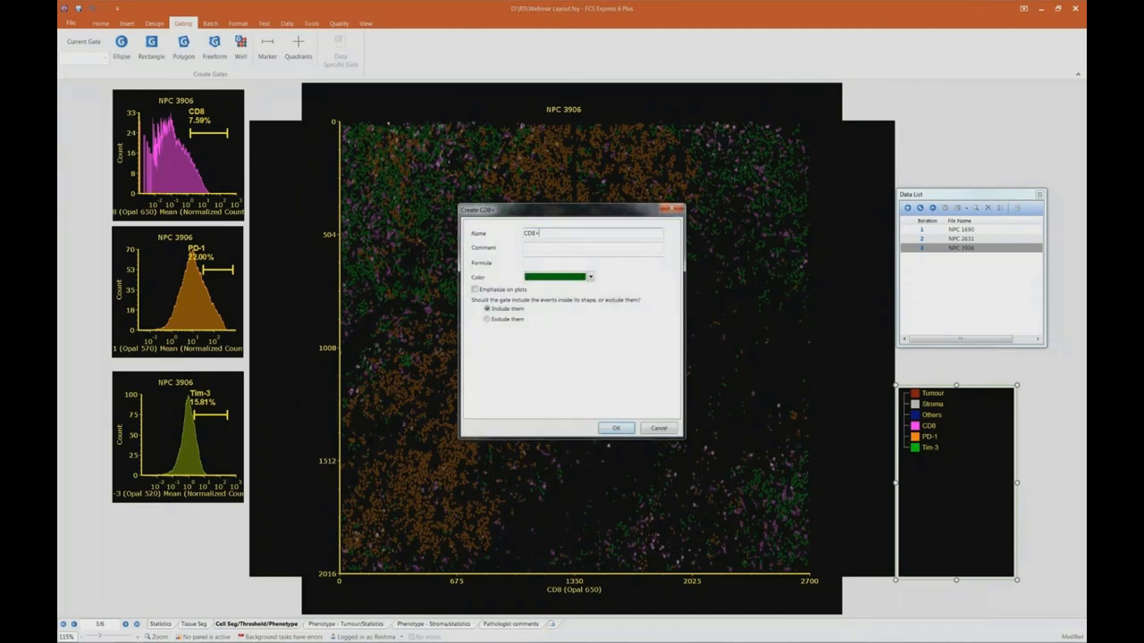
text(PD-1+)
click(621, 265)
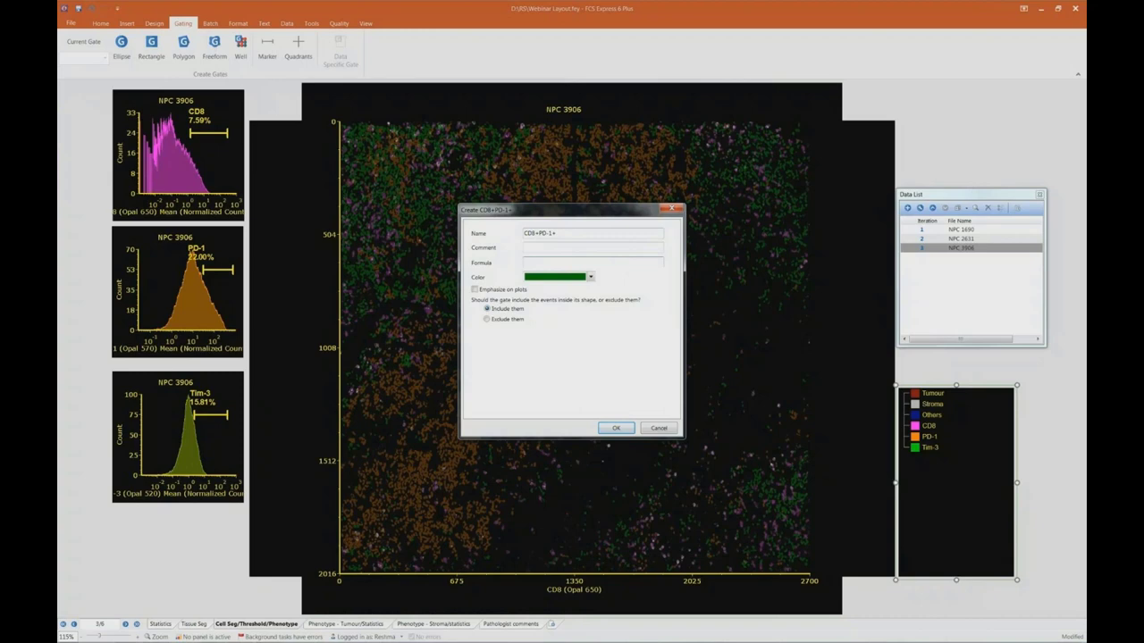
text(CD8 and PD-1)
click(618, 429)
Add a combination gate named CD8+Tim-3+ with the formula "CD8 and Tim-3".
right_click(951, 302)
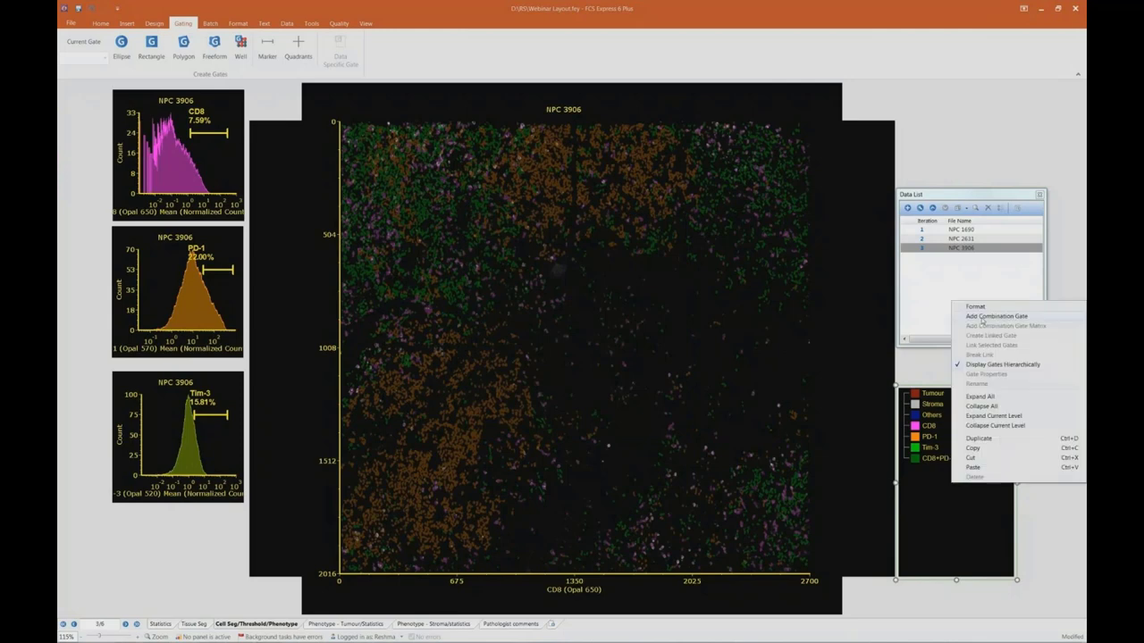
click(974, 313)
text(CD8+)
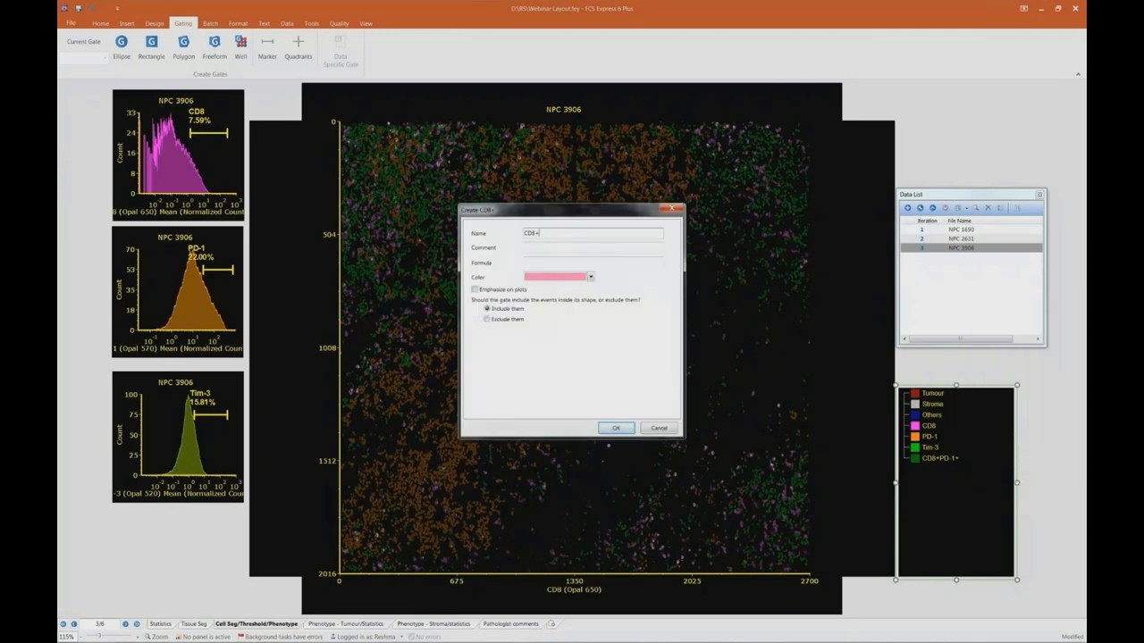
text(Tim-3+)
click(613, 263)
text(CD8 and Tim-3)
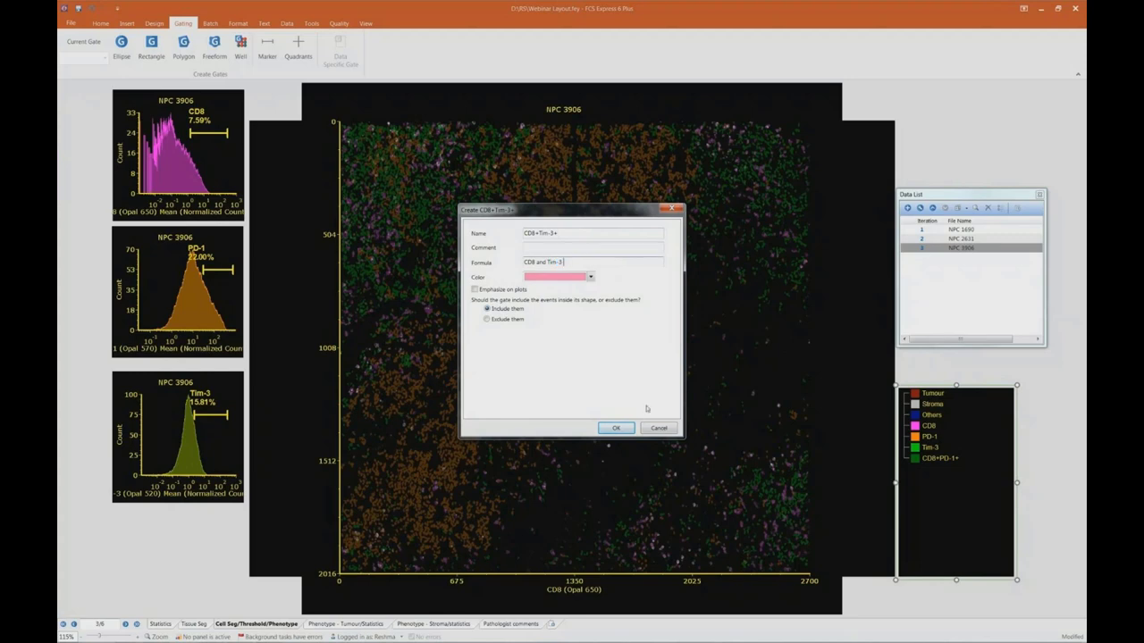
click(615, 428)
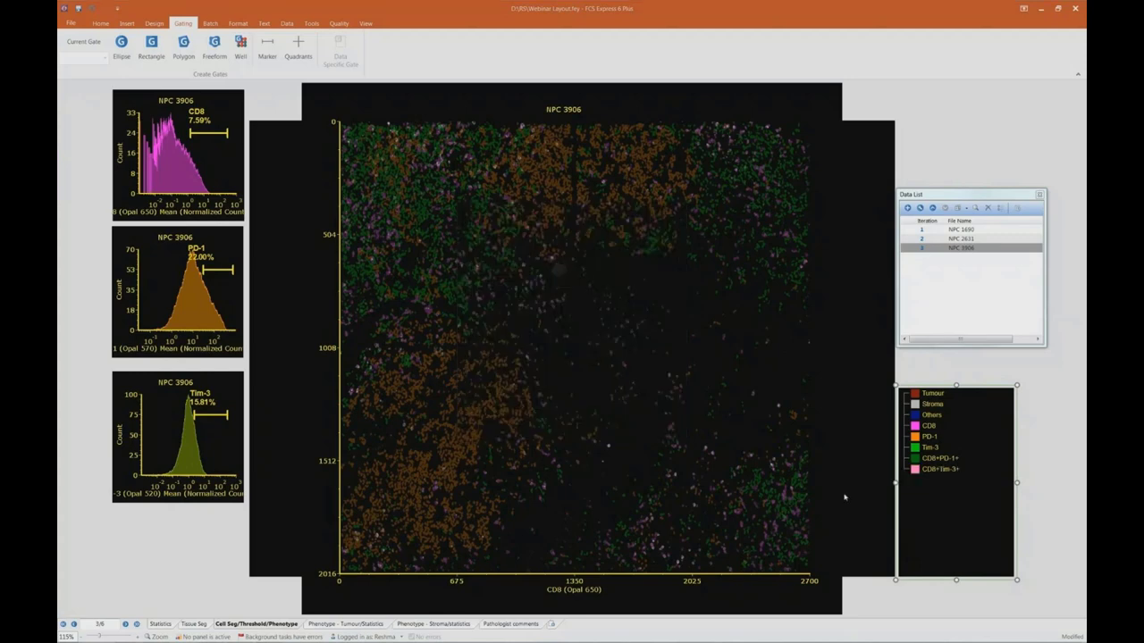
Add a combination gate named CD8+PD-1+Tim-3+ with the formula "CD8 and PD-1 and Tim-3".
right_click(945, 314)
click(952, 336)
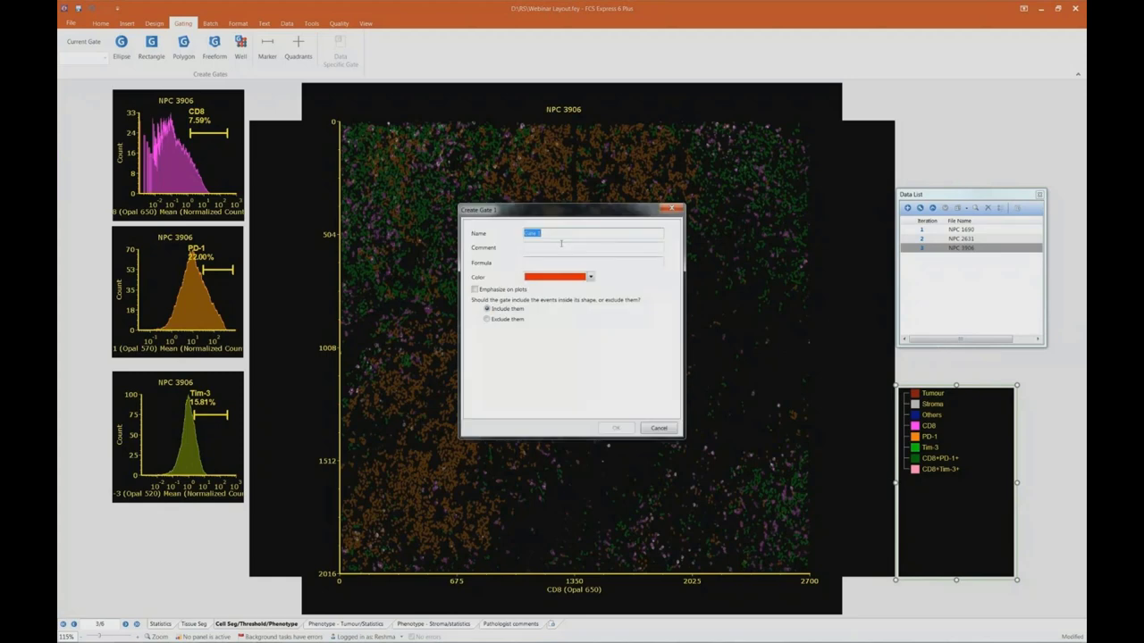
text(CD8+PD-1)
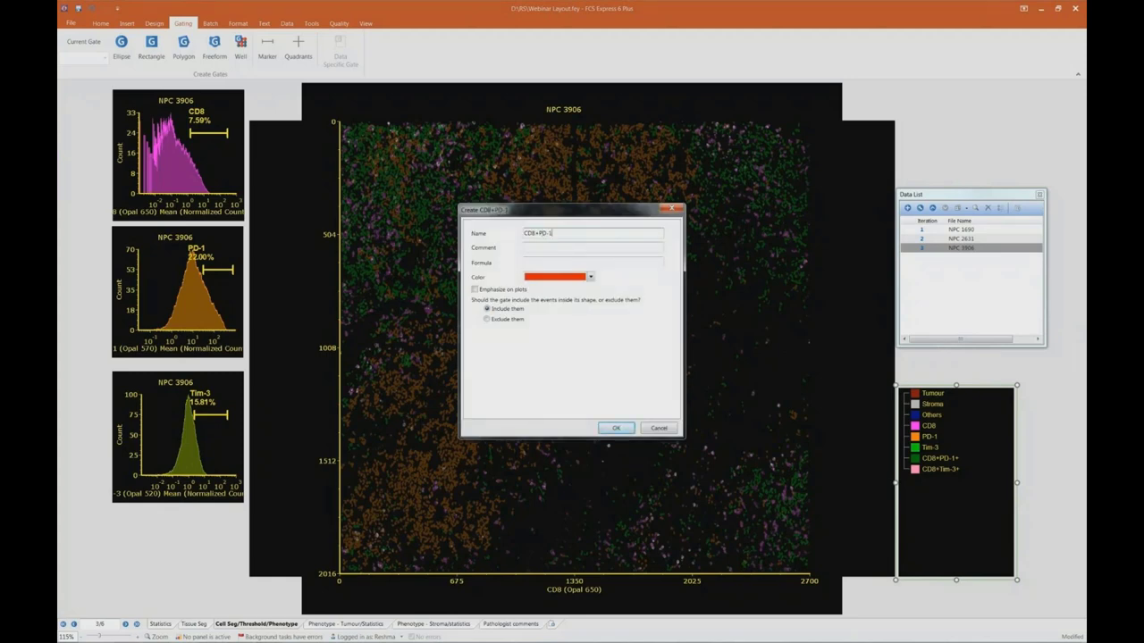
text(+Tim-3+)
click(533, 260)
text(CD8)
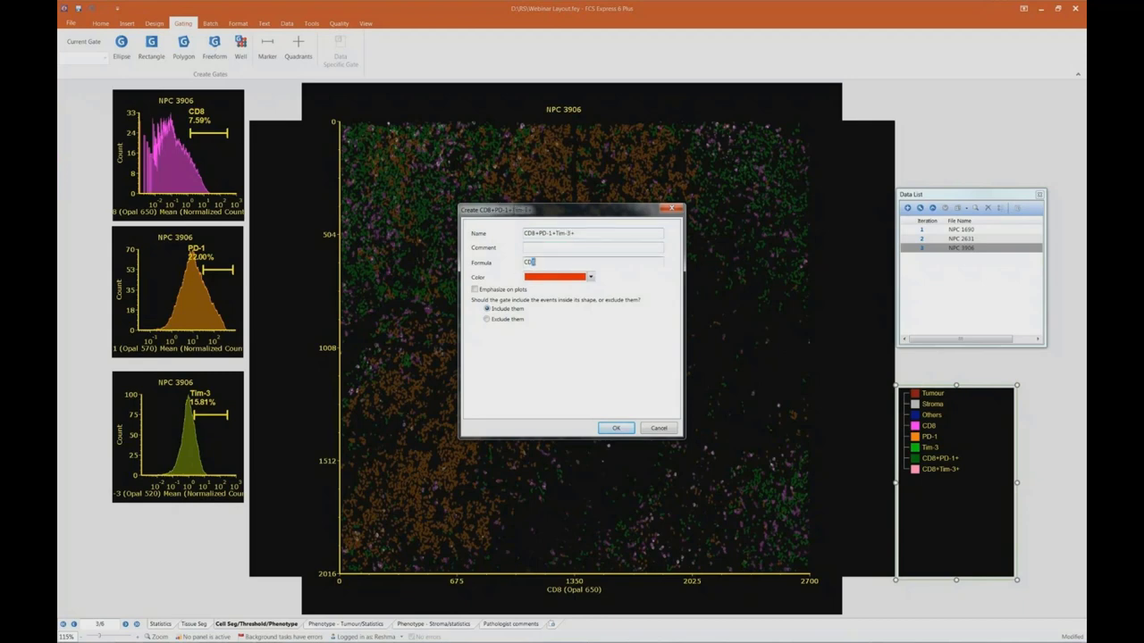
text( and PD-1 and Tim-3+)
key(Return)
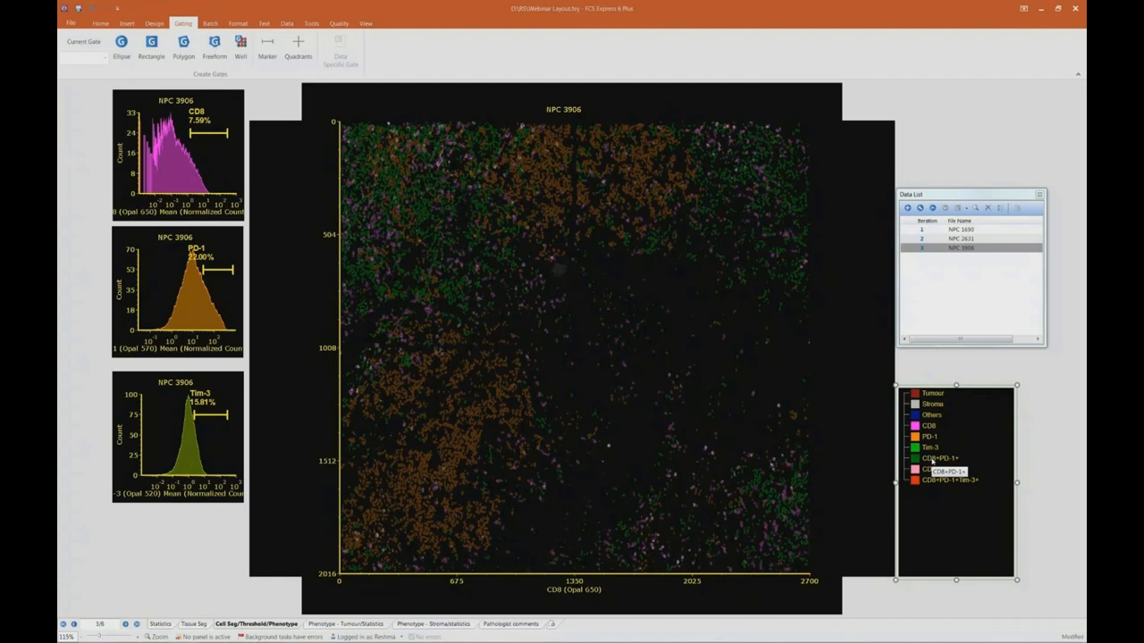
Add a combination gate named CD8+PD-1+Tim-3- with the formula "not Tim-3".
right_click(940, 502)
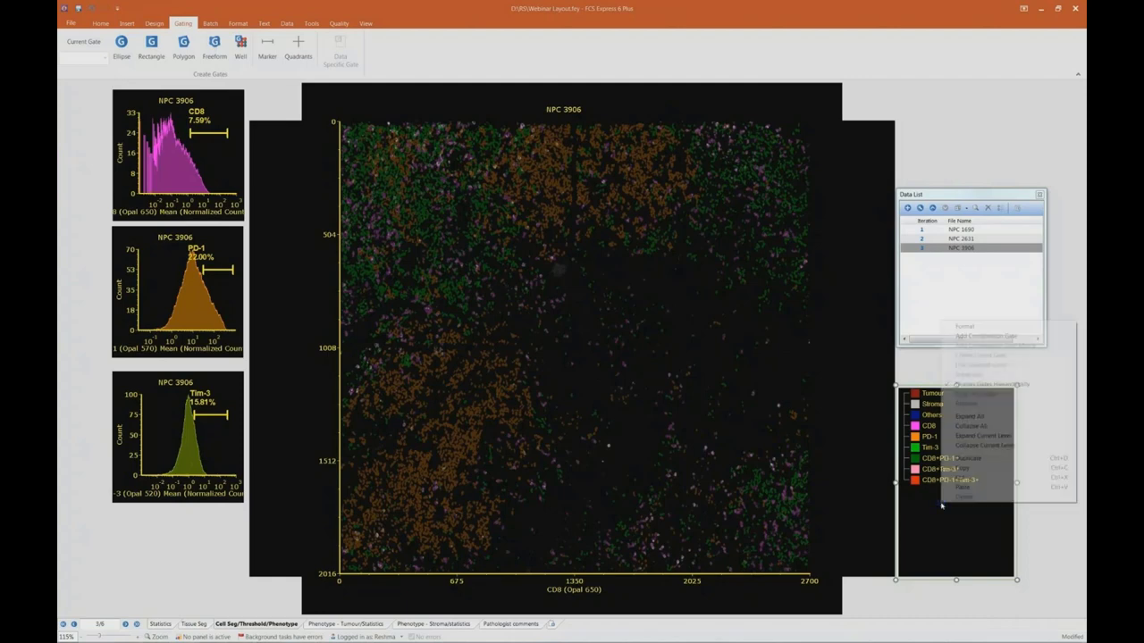
click(967, 335)
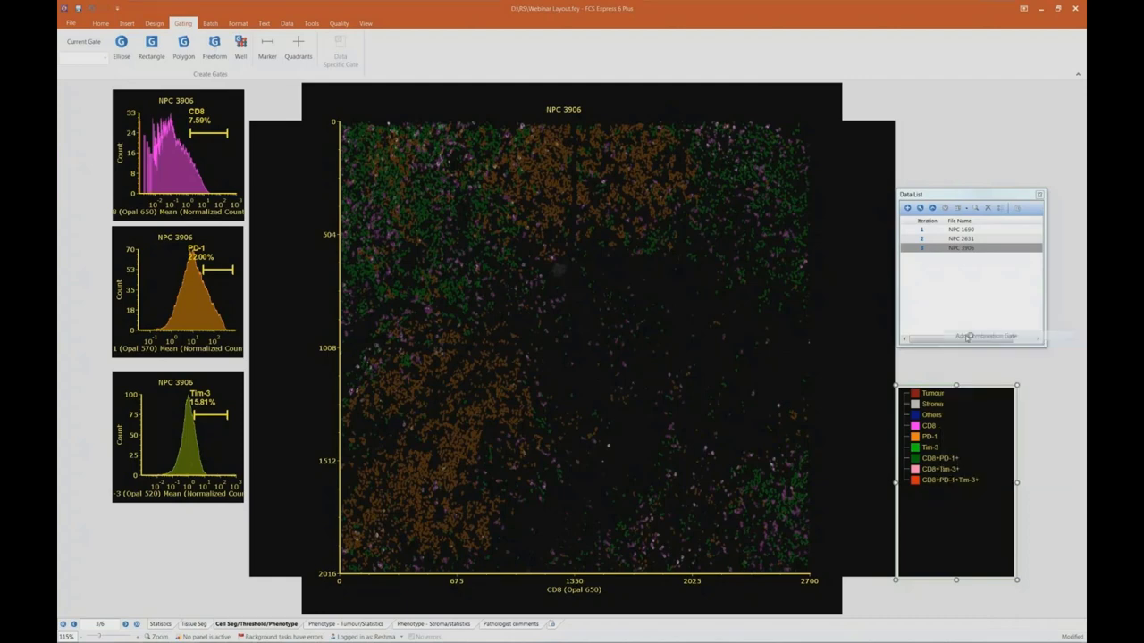
text(CD8)
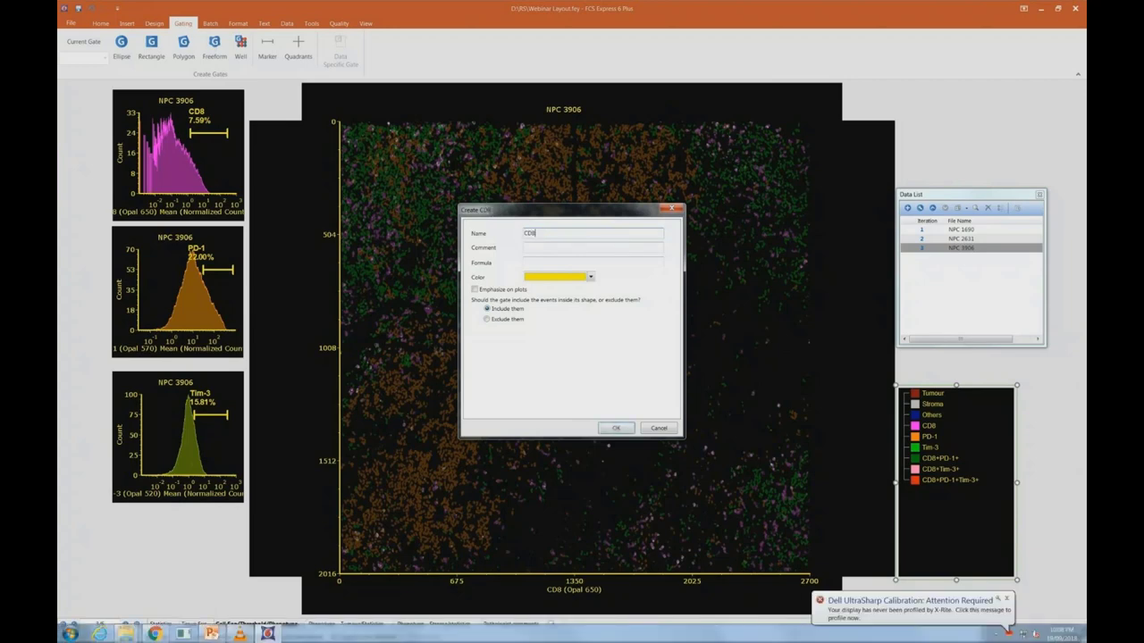
text(+PD-1+)
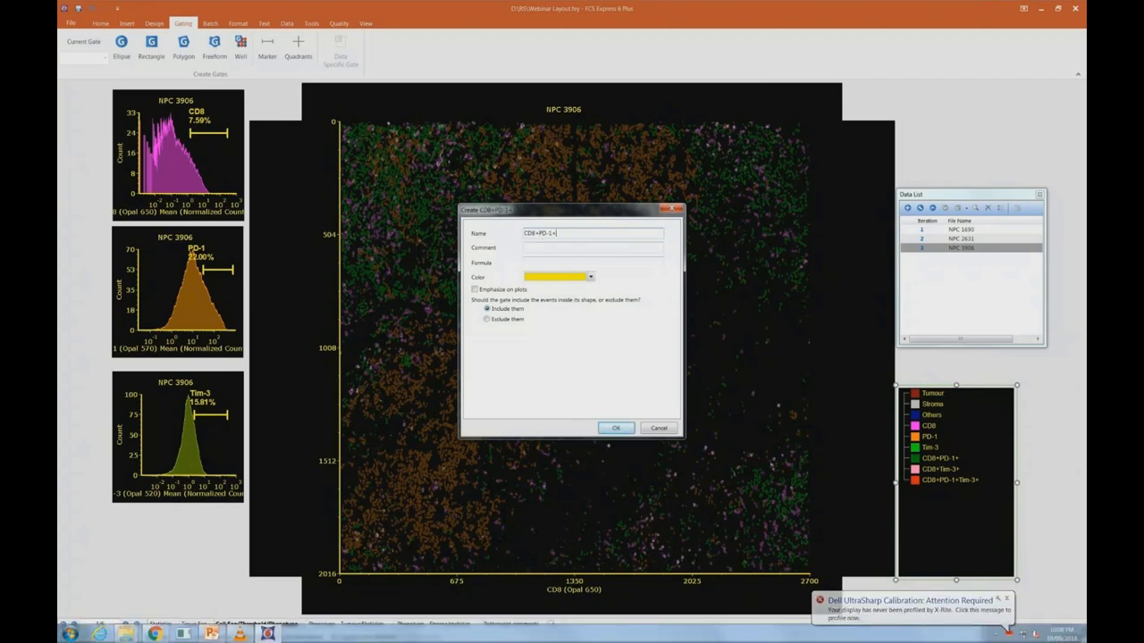
text(Tim-3+)
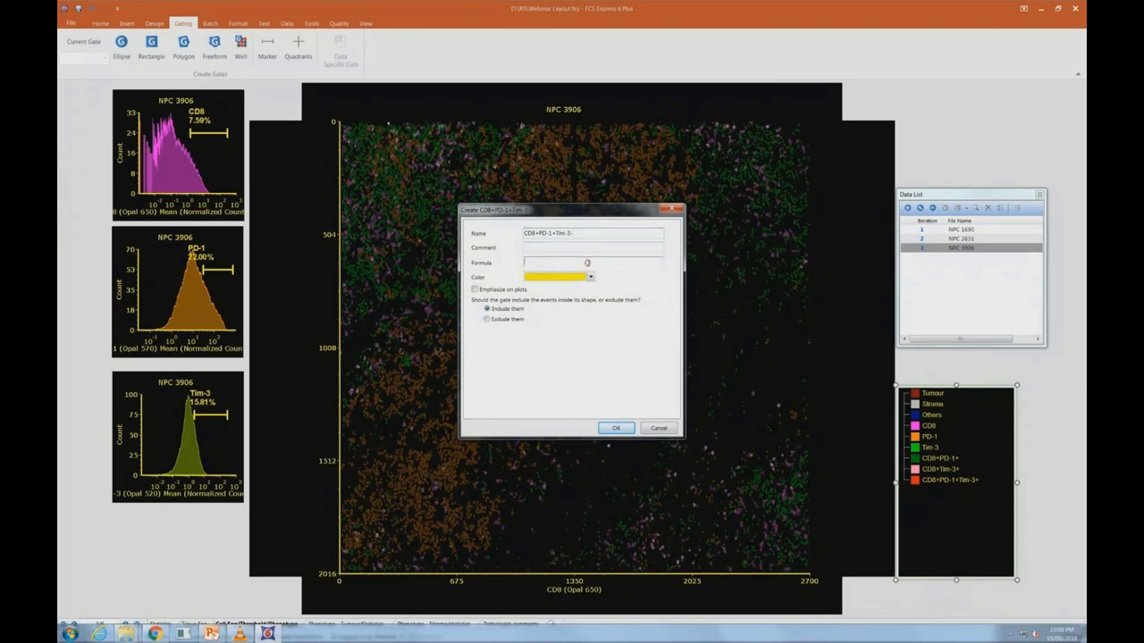
text([)
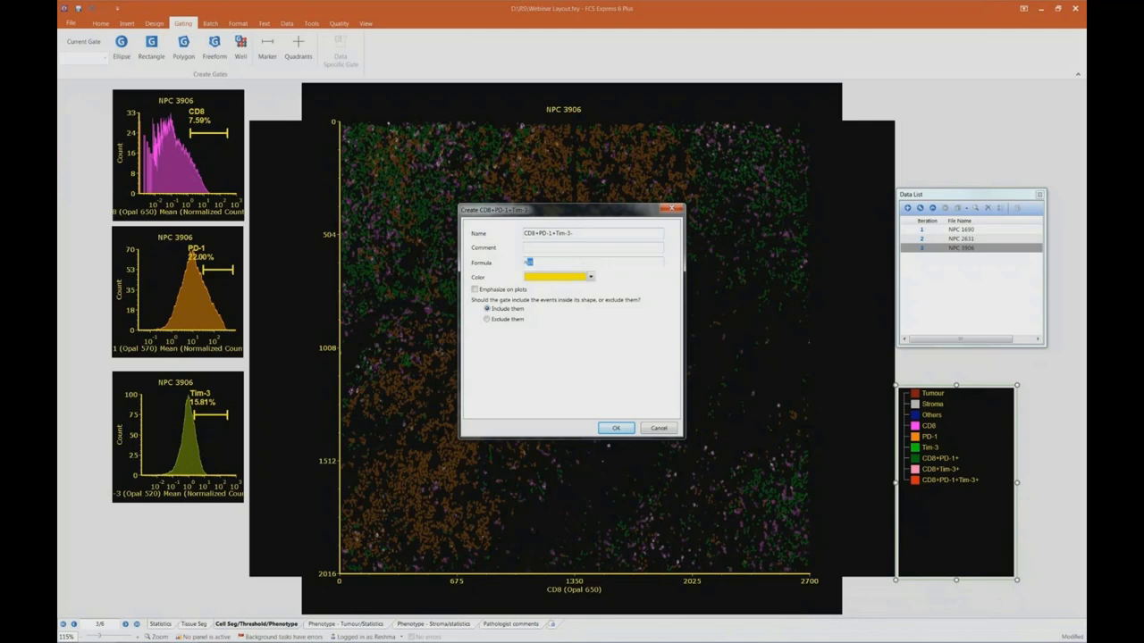
text(t Tim-3)
key(Return)
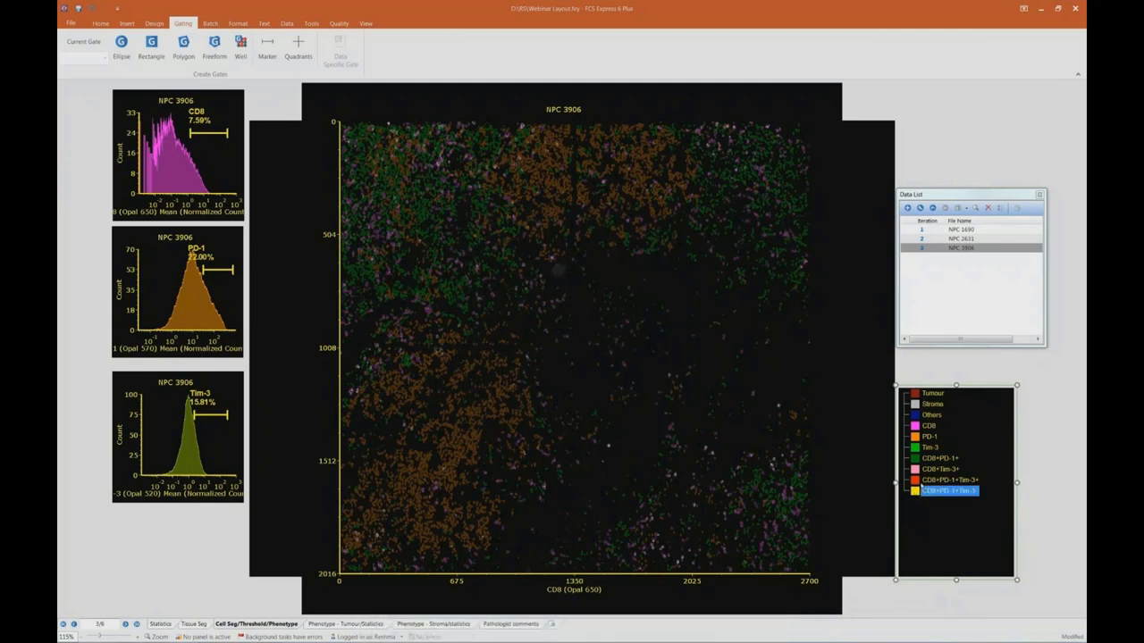
Nest the CD8+PD-1+Tim-3- gate under CD8+PD-1+ in the gate hierarchy.
ctrl+click(927, 469)
ctrl+click(927, 468)
ctrl+click(929, 459)
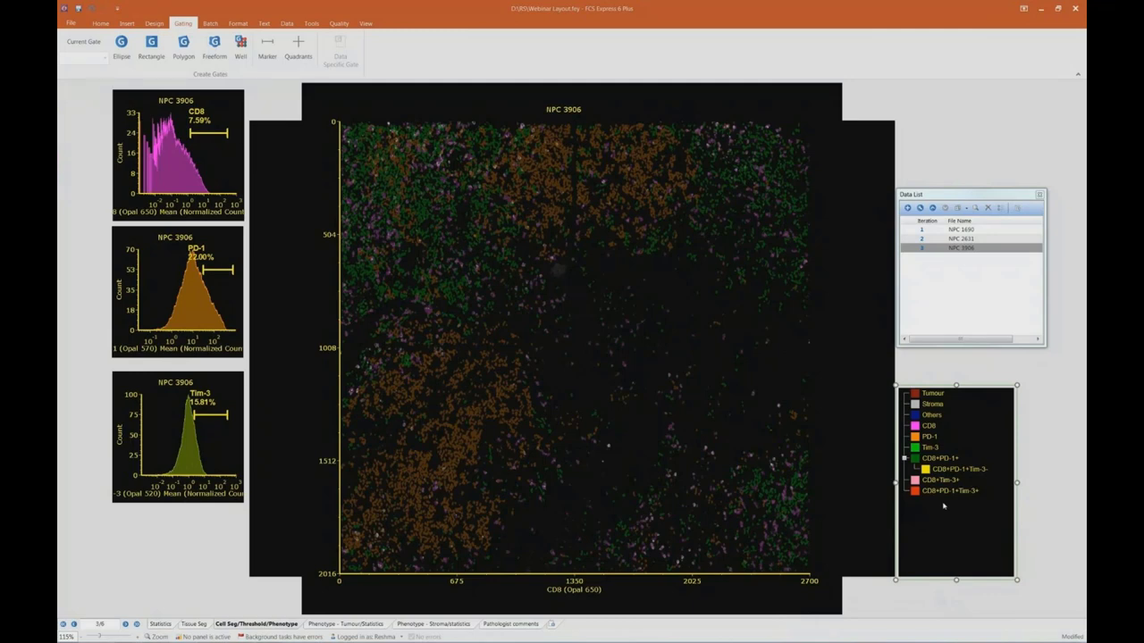
Add a combination gate named CD8+Tim-3+PD-1- with the formula "not PD-1".
right_click(943, 505)
click(973, 337)
text(CD8+)
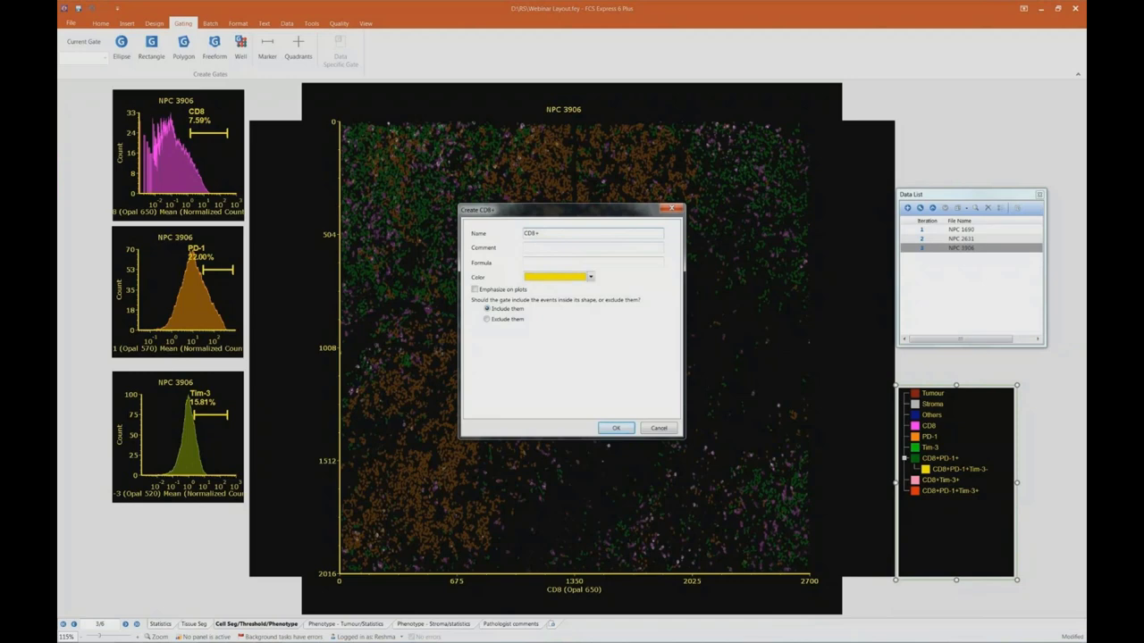
text(Tim-3+PD-1-)
click(630, 260)
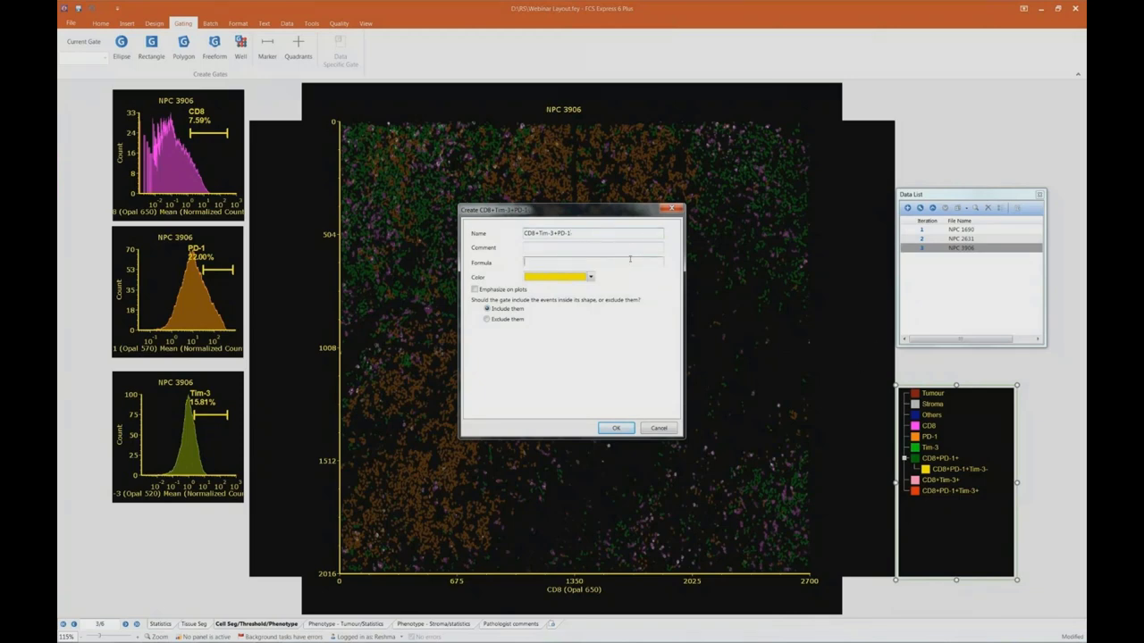
text(not PD-1)
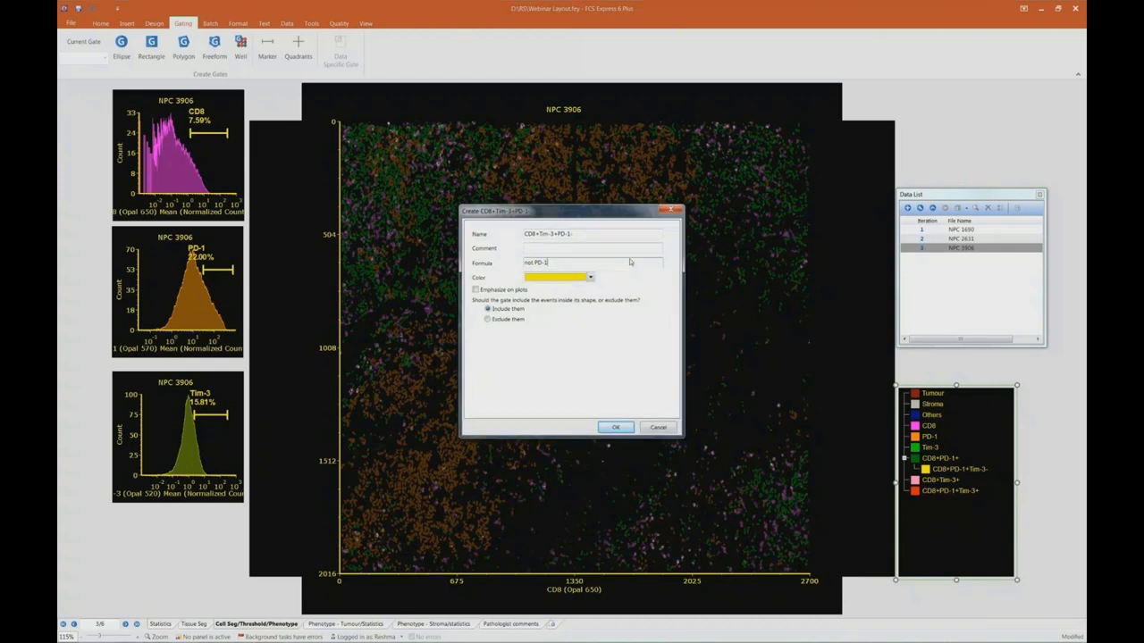
key(Return)
Nest the CD8+Tim-3+PD-1- gate under CD8+Tim-3+ in the gate hierarchy.
click(915, 503)
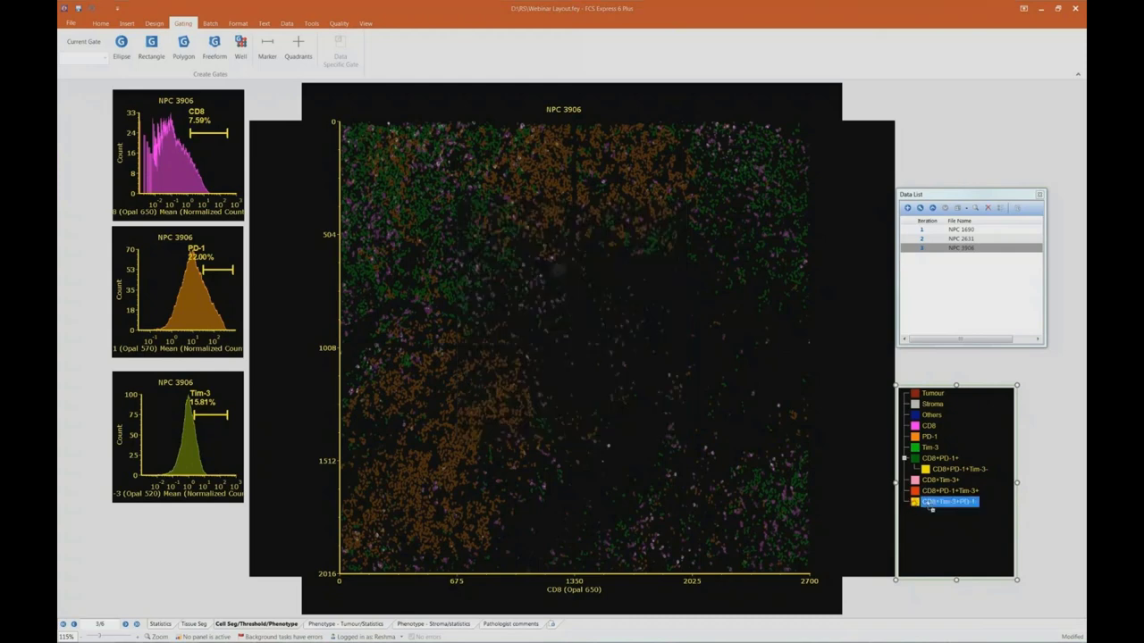
ctrl+click(933, 481)
drag(932, 486, 934, 492)
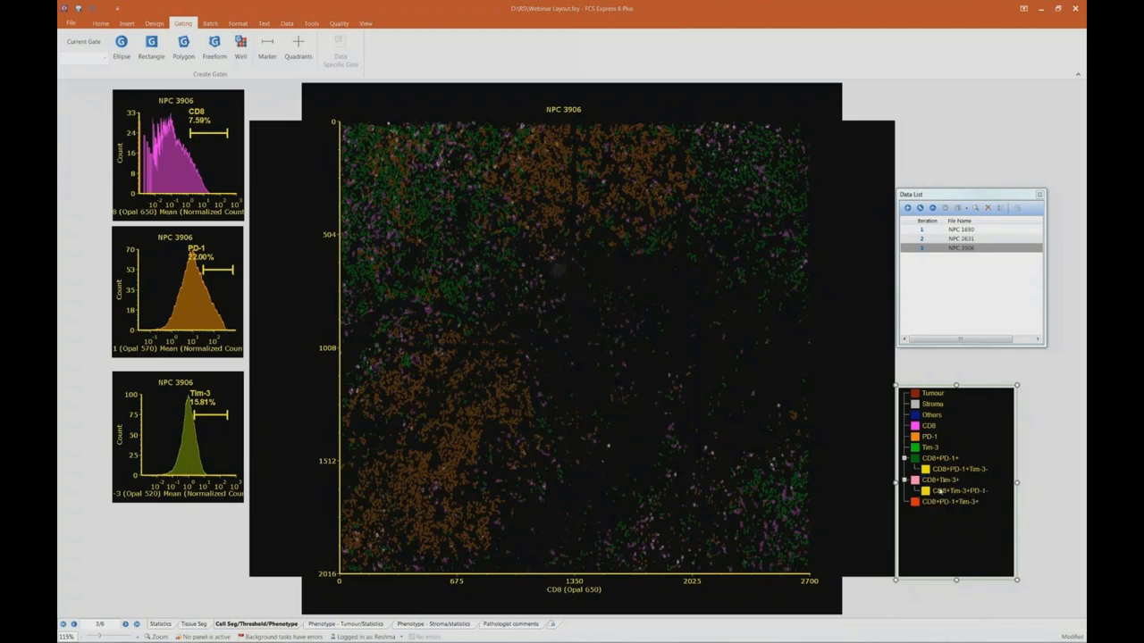
Change the color of the CD8+Tim-3+PD-1- gate to turquoise.
double_click(952, 490)
click(589, 277)
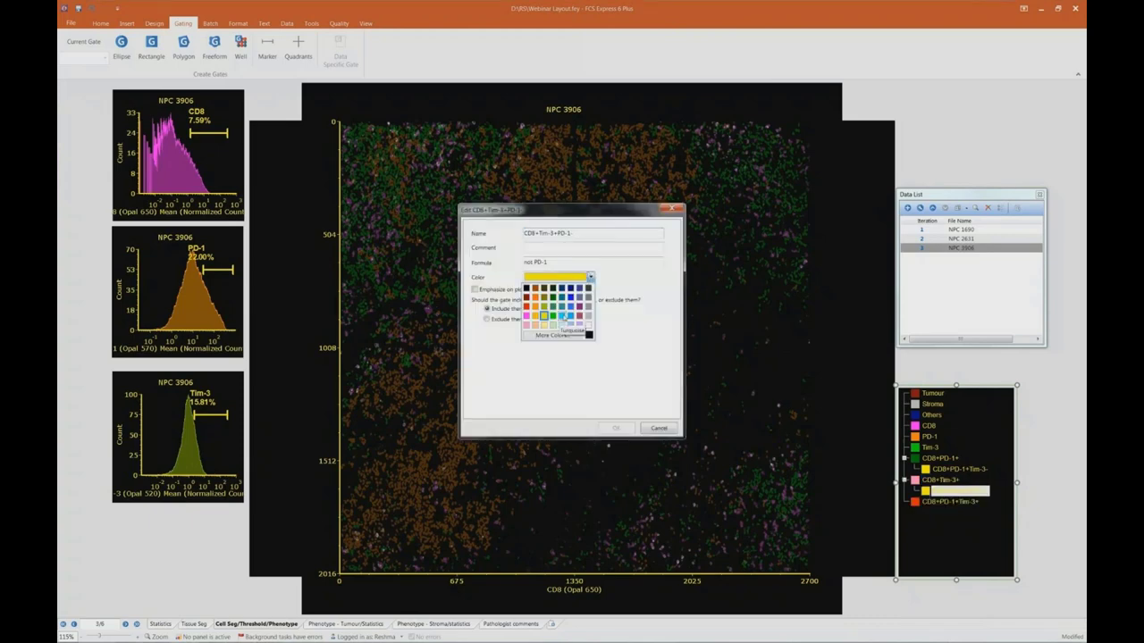
click(562, 316)
click(615, 428)
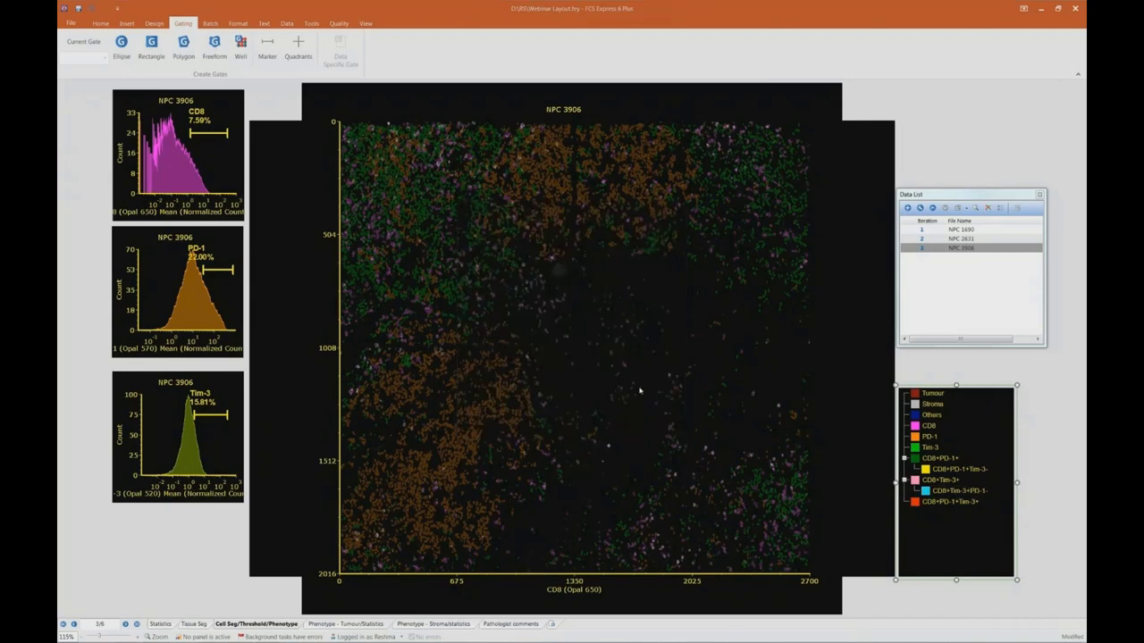
Remove the CD8, PD-1 and Tim-3 gates from the picture plot's displayed gates.
click(627, 365)
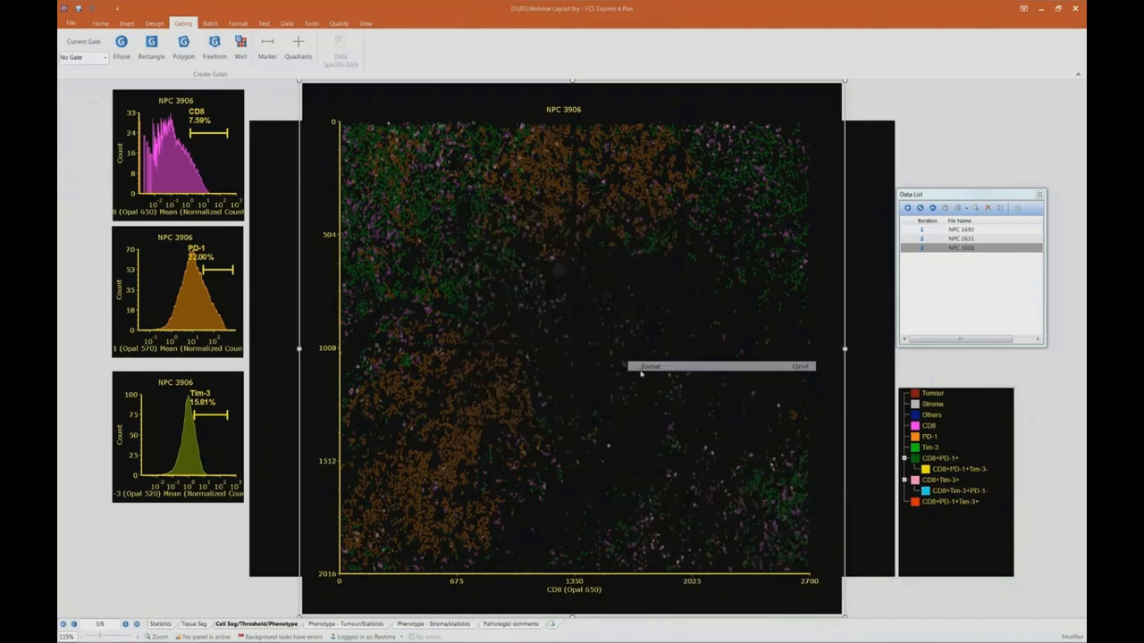
double_click(640, 374)
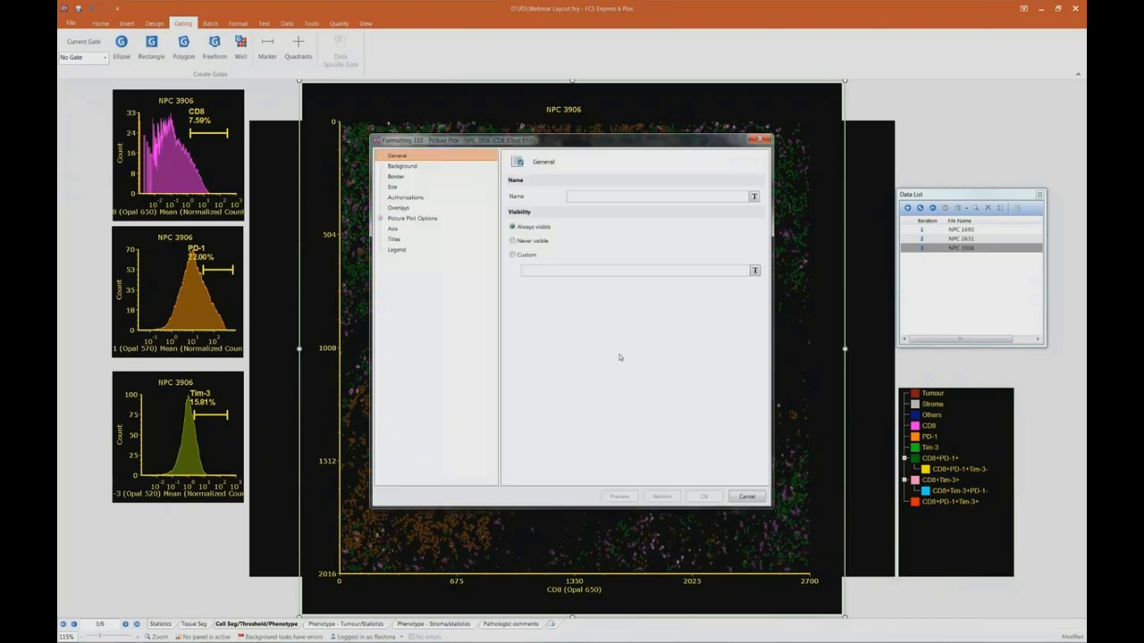
click(398, 232)
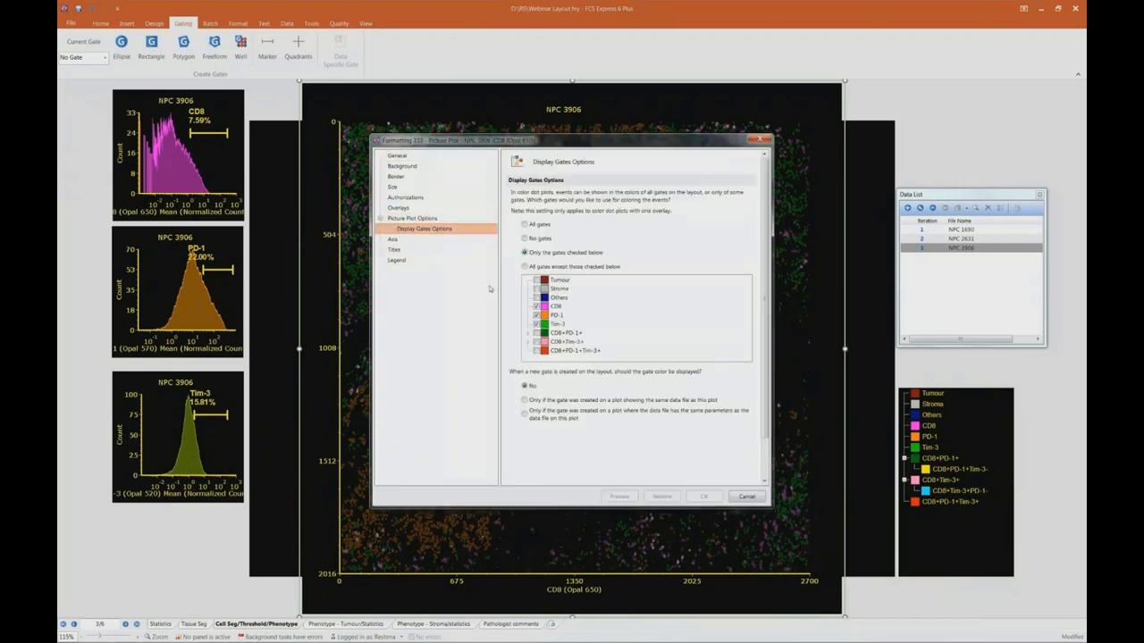
click(536, 306)
click(536, 323)
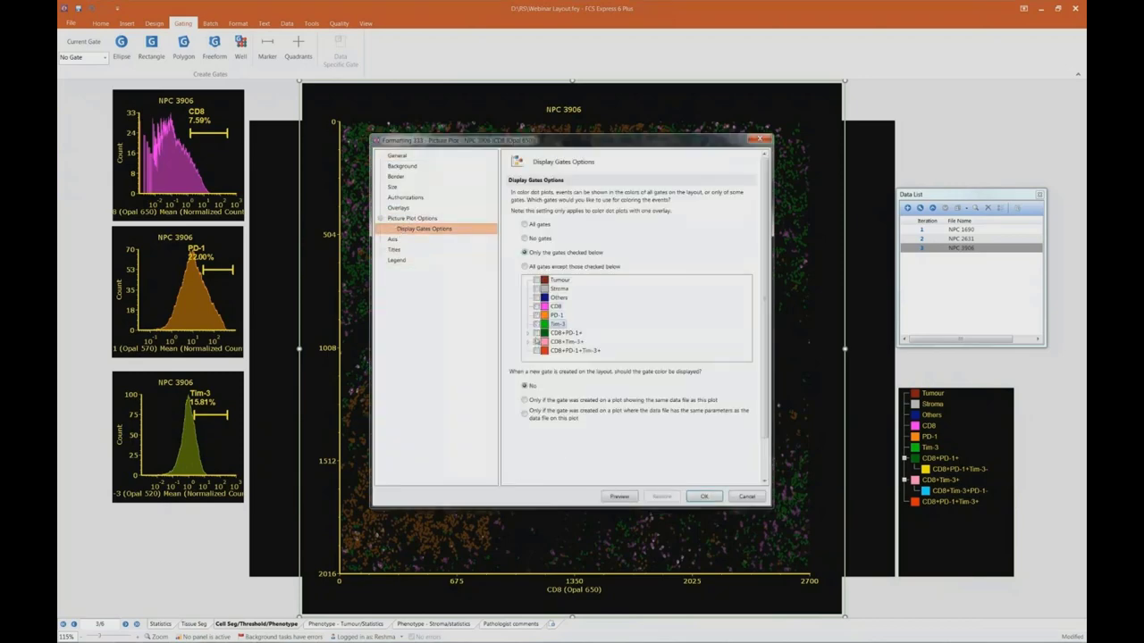
Include the CD8+PD-1+Tim-3-, CD8+Tim-3+PD-1- and CD8+PD-1+Tim-3+ gates in the picture plot's displayed gates and preview the coloring.
click(527, 333)
click(543, 341)
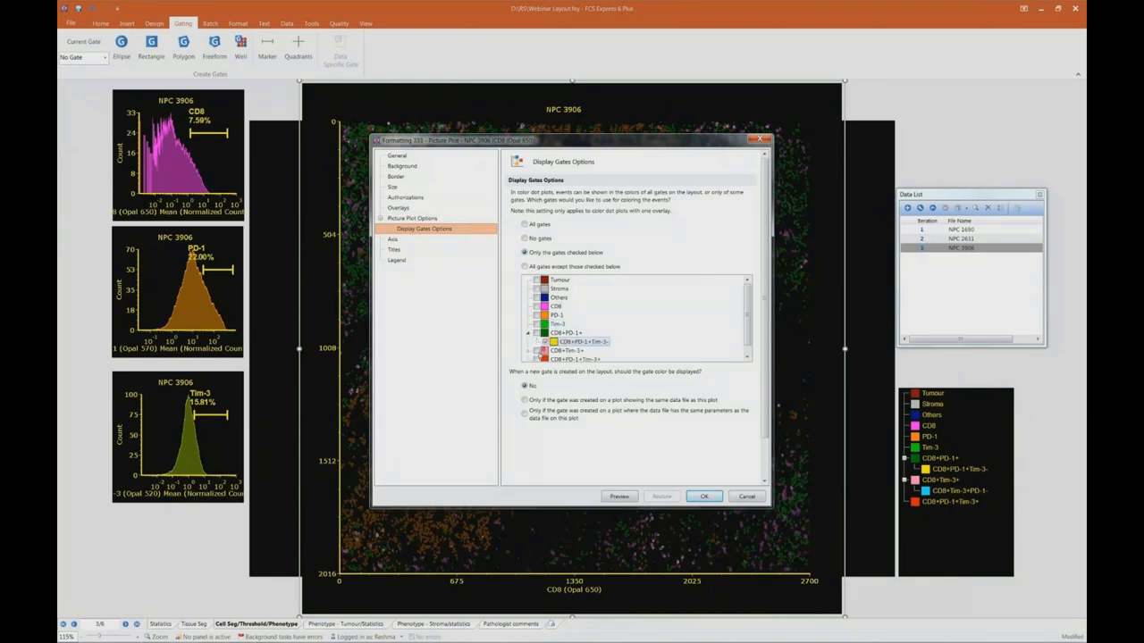
click(528, 350)
click(544, 350)
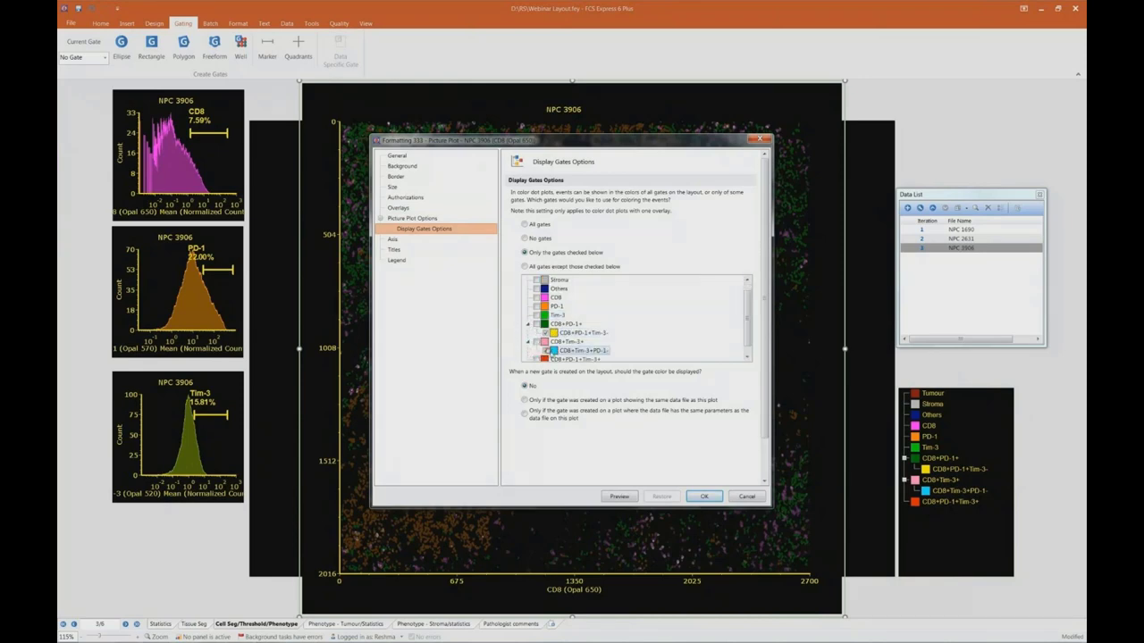
click(748, 339)
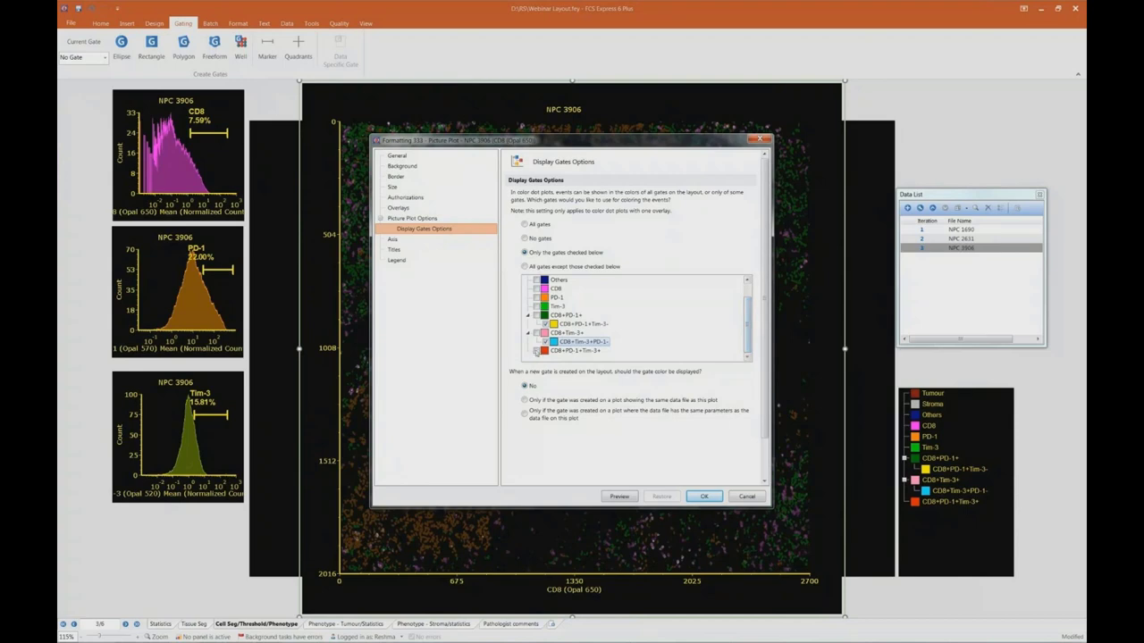
click(537, 350)
drag(503, 140, 721, 175)
click(841, 532)
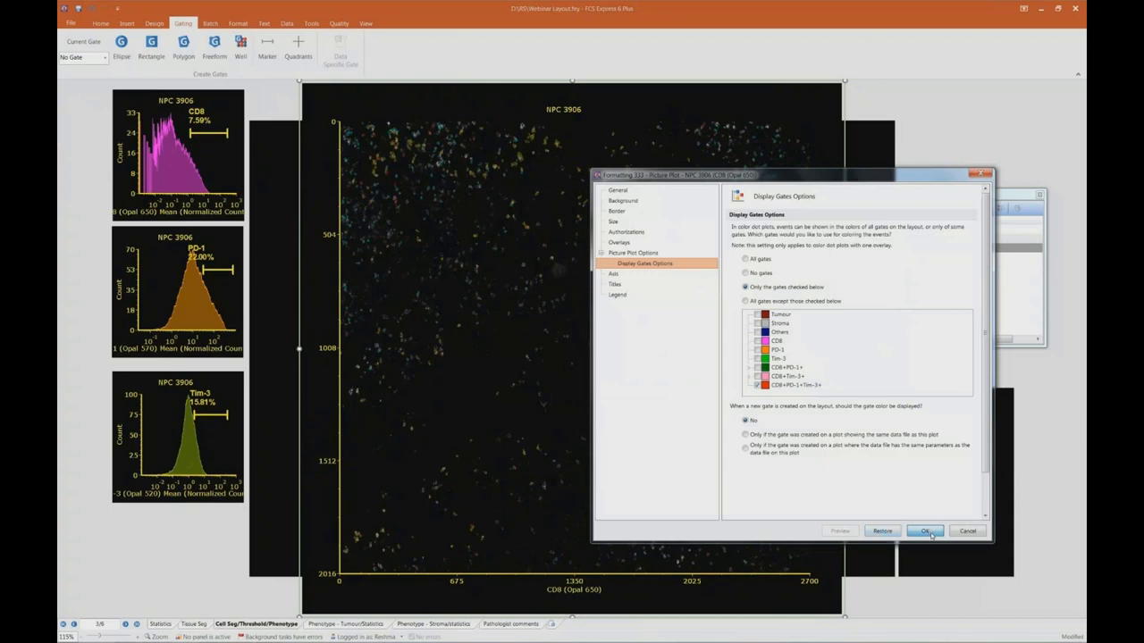
Accept the picture plot's display gates settings after moving the formatting dialog clear of the image.
drag(813, 180, 689, 233)
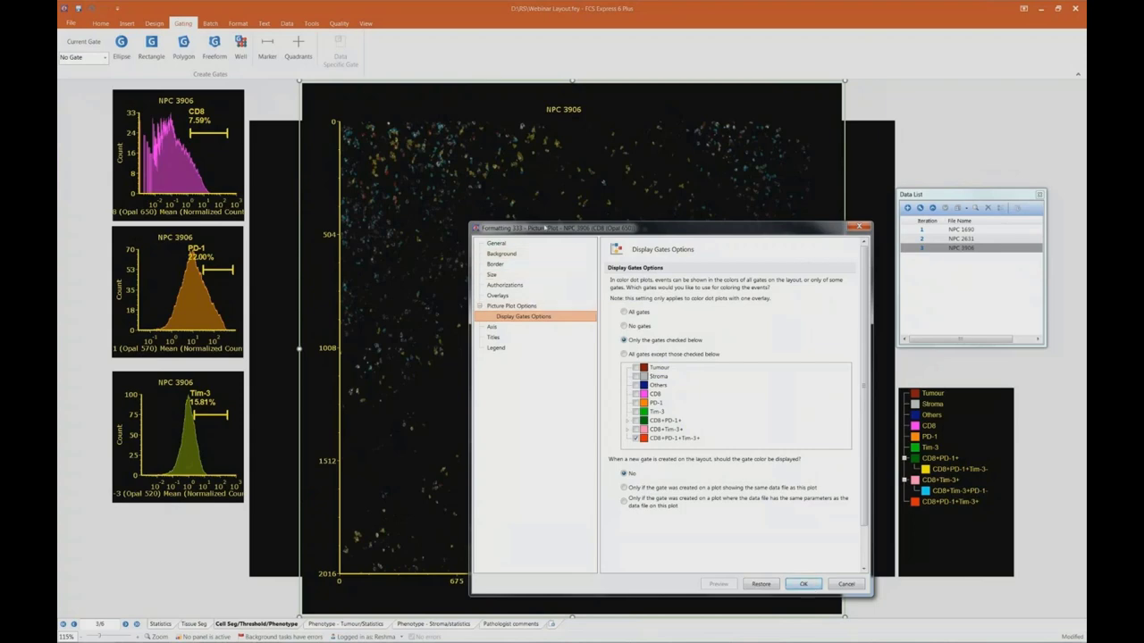
drag(547, 229, 860, 185)
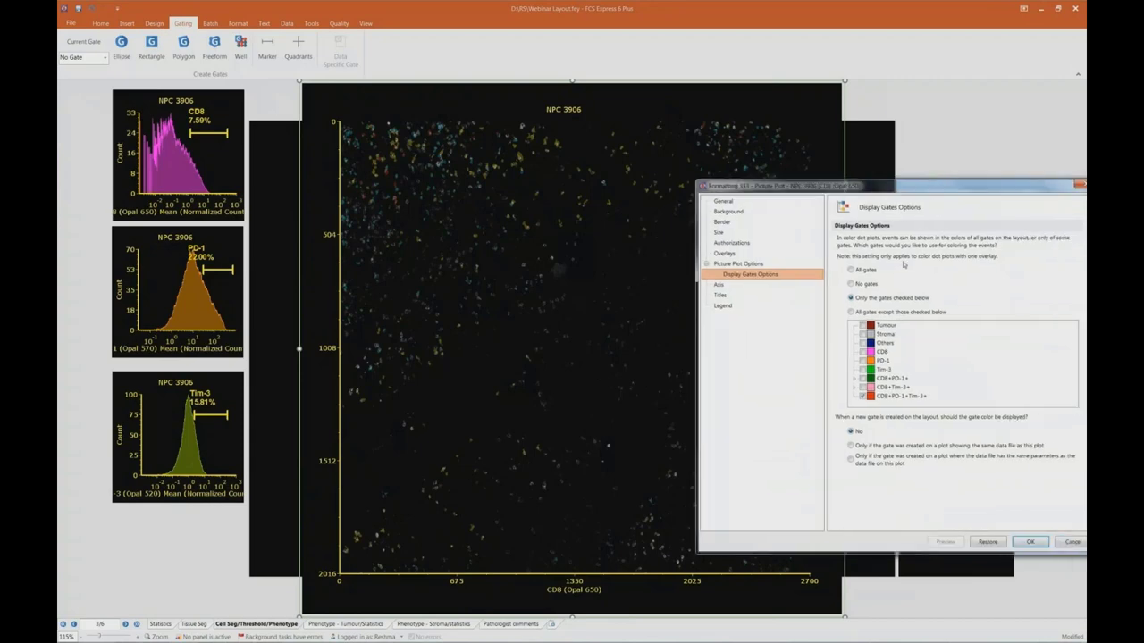
click(1029, 542)
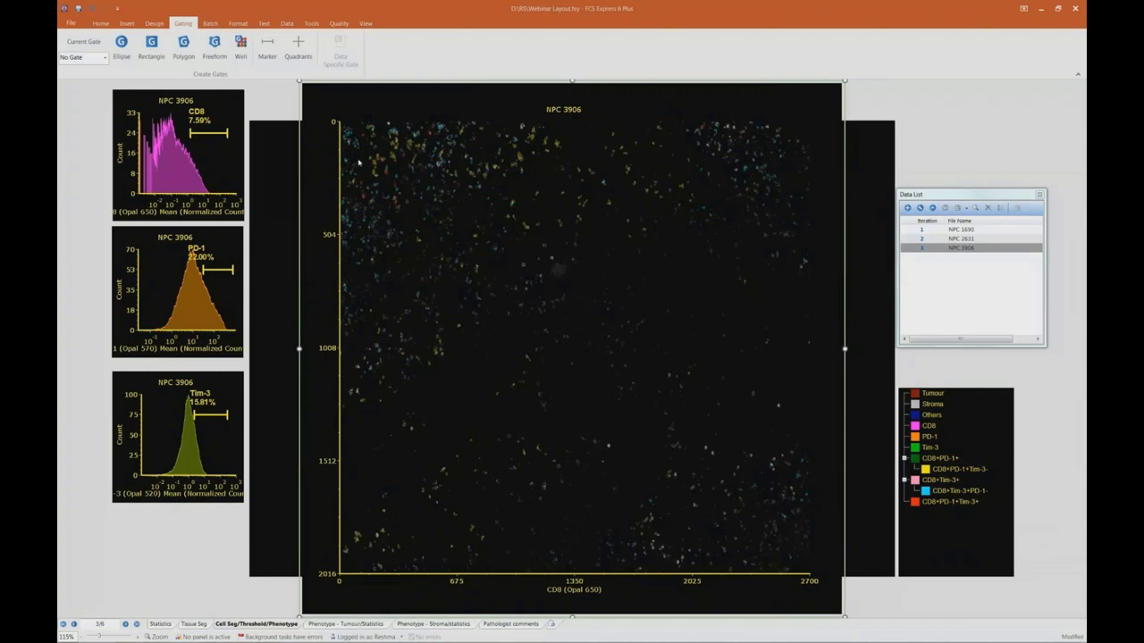
Set the picture plot's current gate to Tumour to view the phenotypes in the tumour compartment.
click(104, 57)
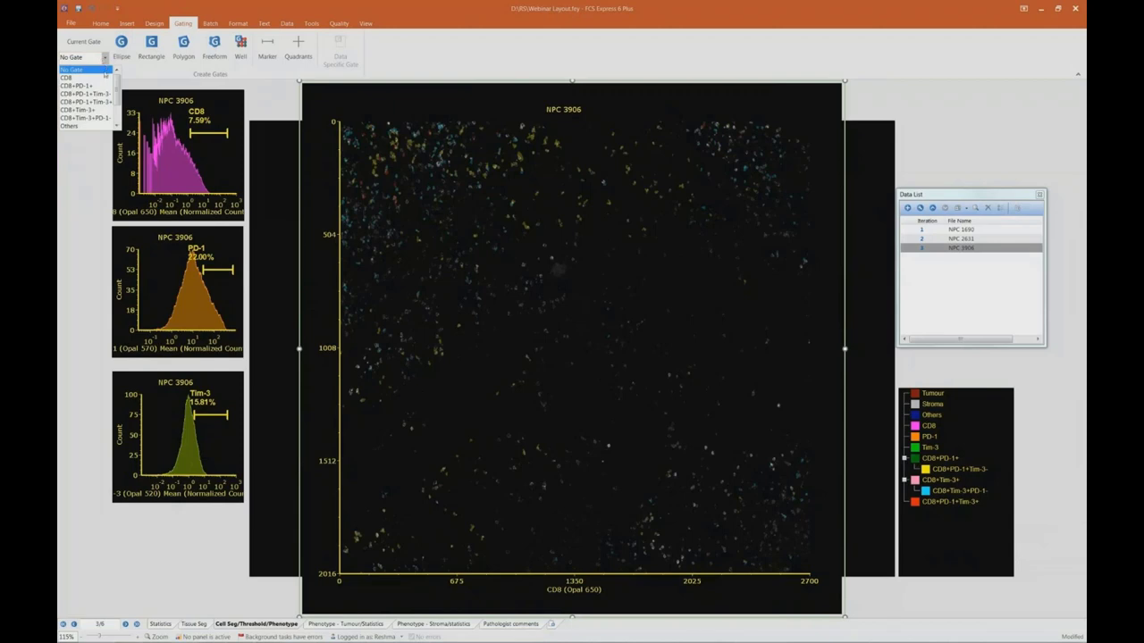
scroll(105, 103, down, 2)
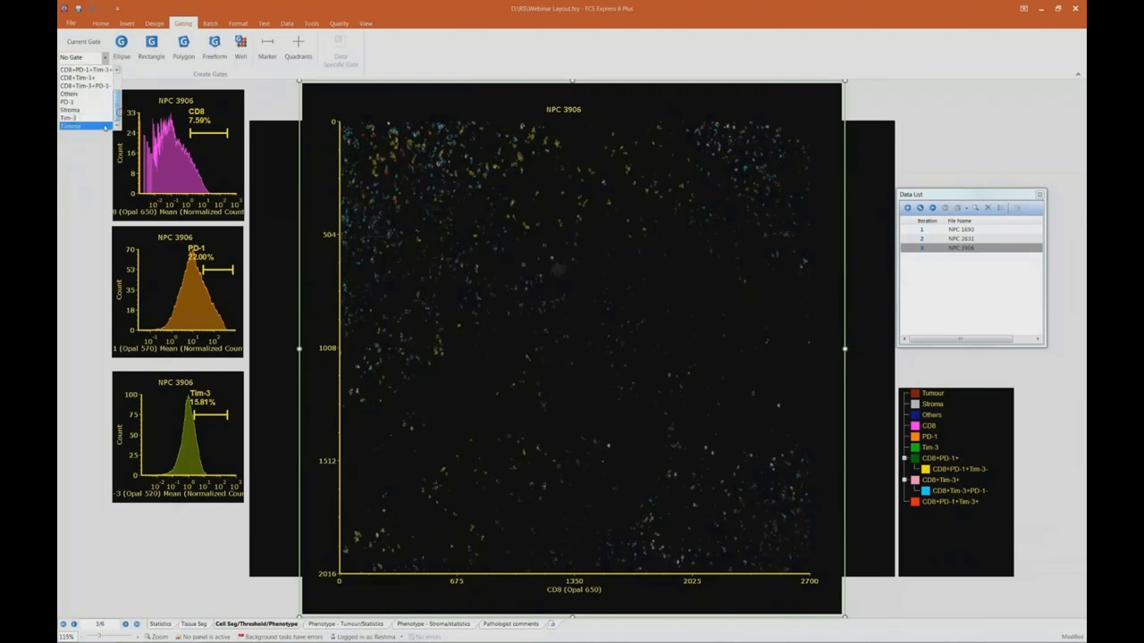
click(105, 126)
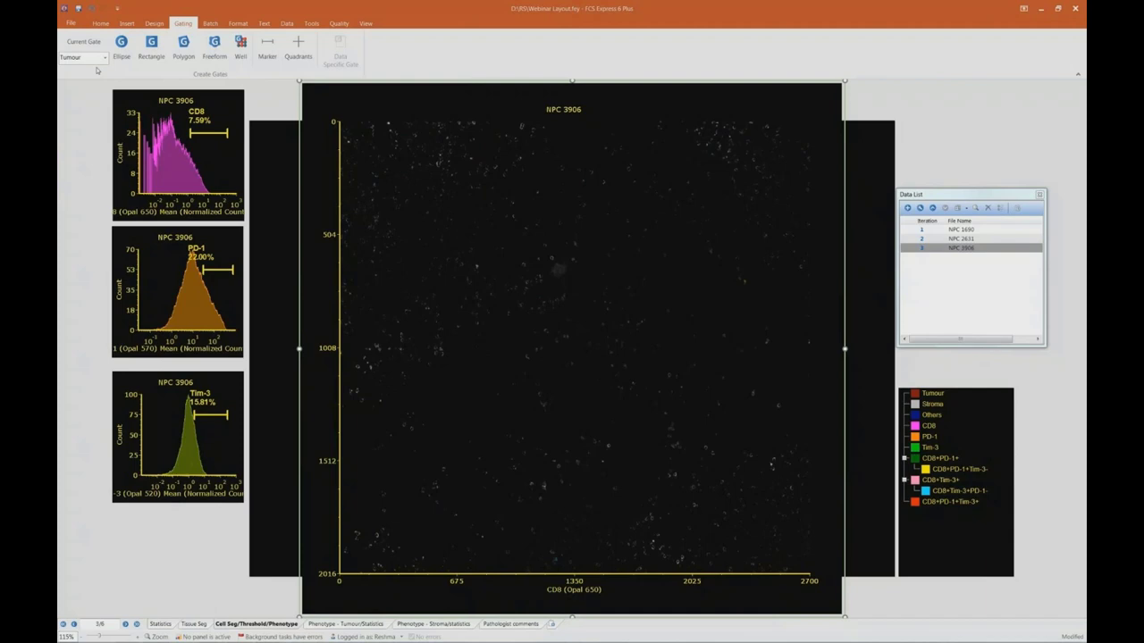
View the picture plot with Stroma as its current gate, and return it to No Gate.
mouse_move(542, 565)
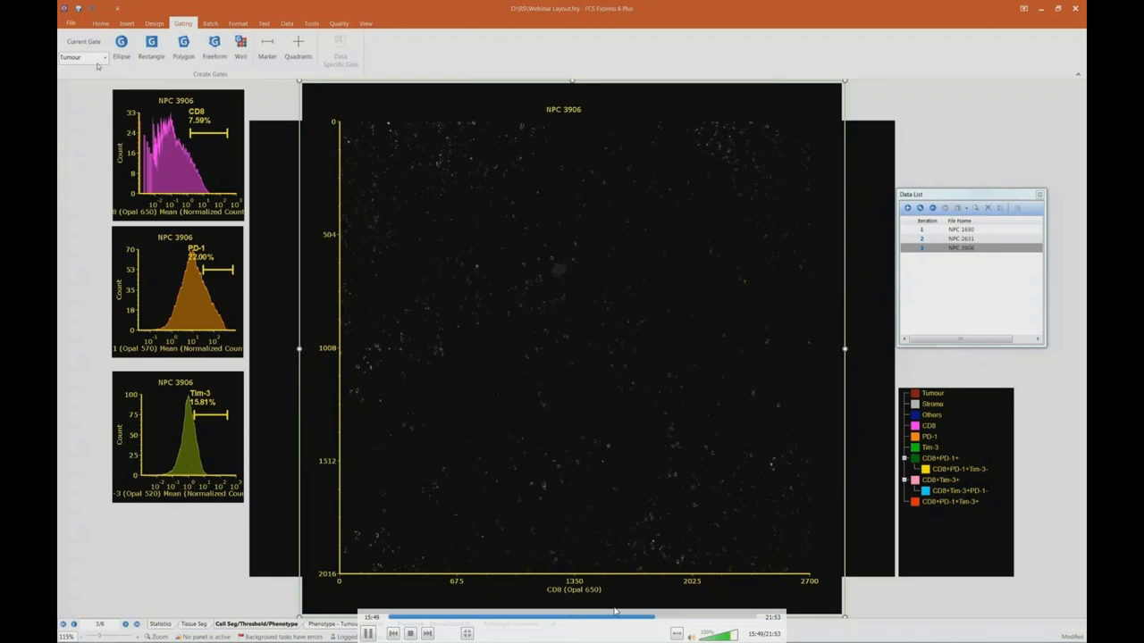
click(100, 57)
click(105, 112)
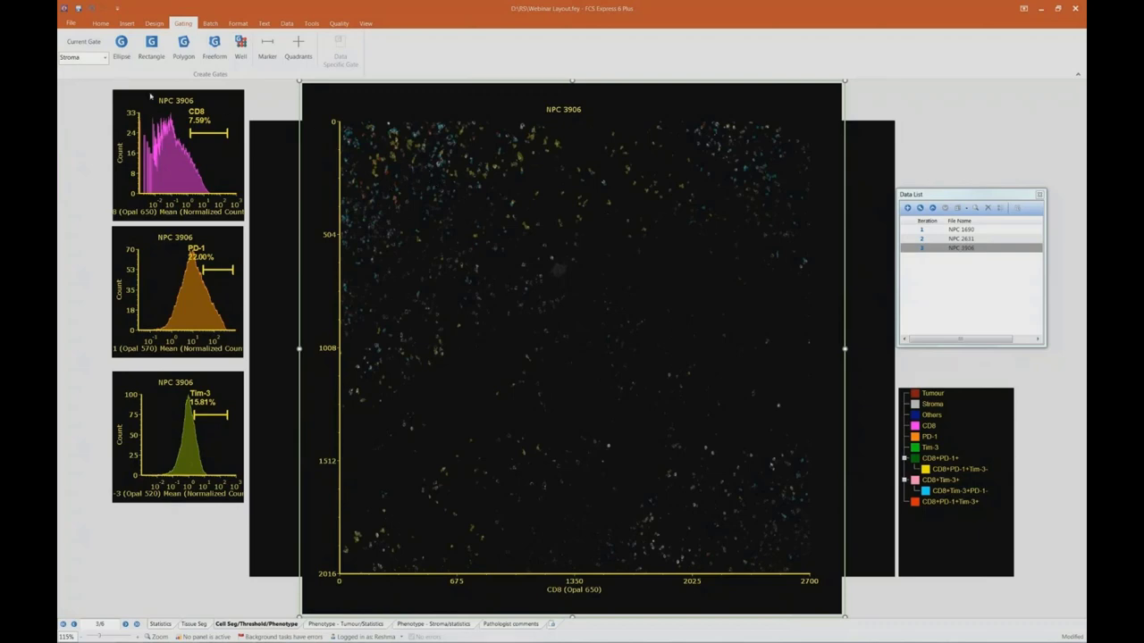
click(100, 57)
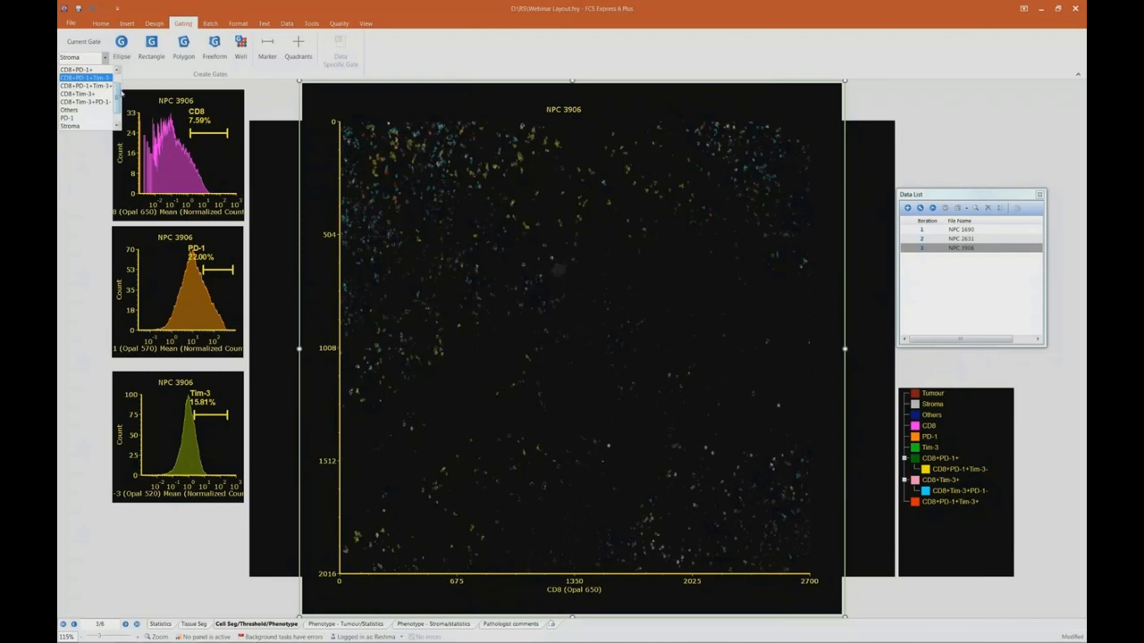
scroll(89, 89, up, 2)
click(81, 69)
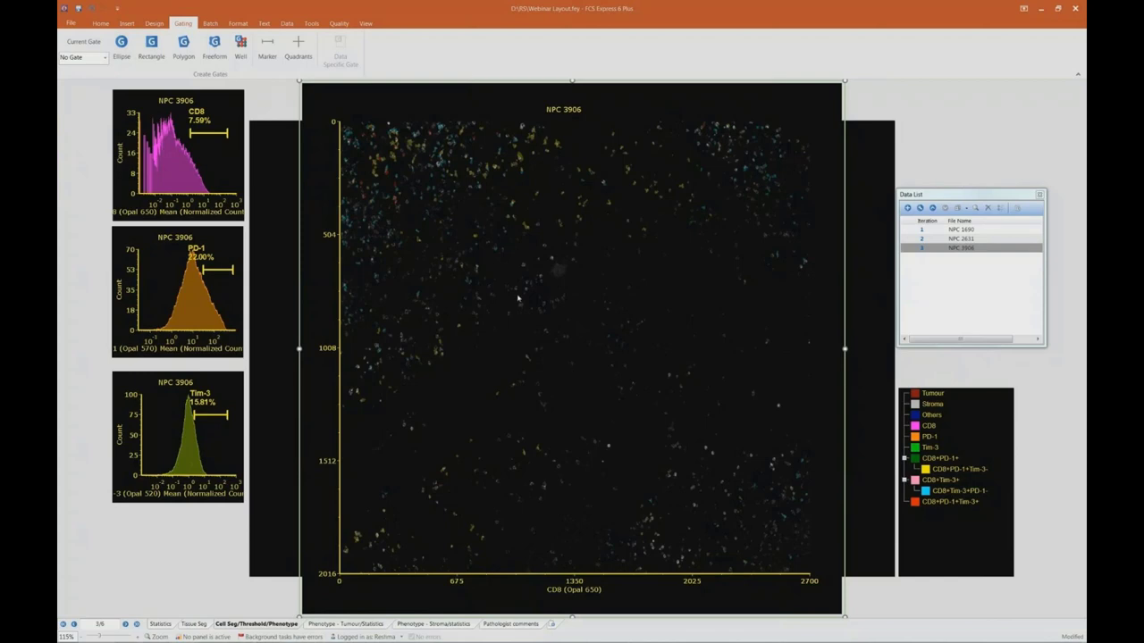
Restore the enlarged picture plot to its normal size on the Cell Segmentation Analysis page.
right_click(518, 297)
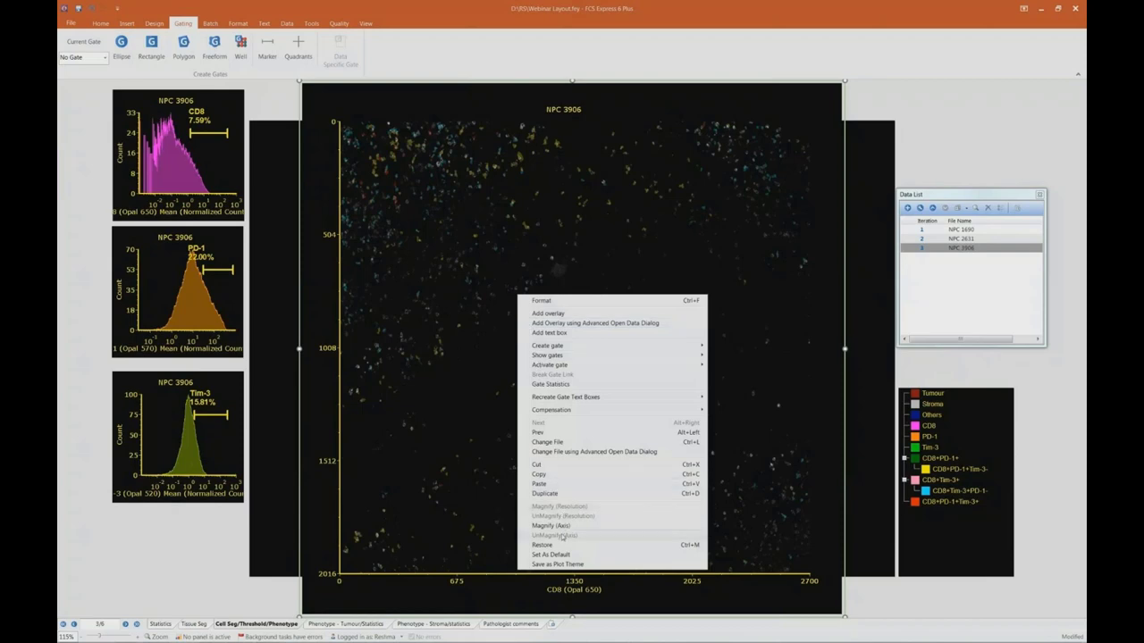
click(554, 384)
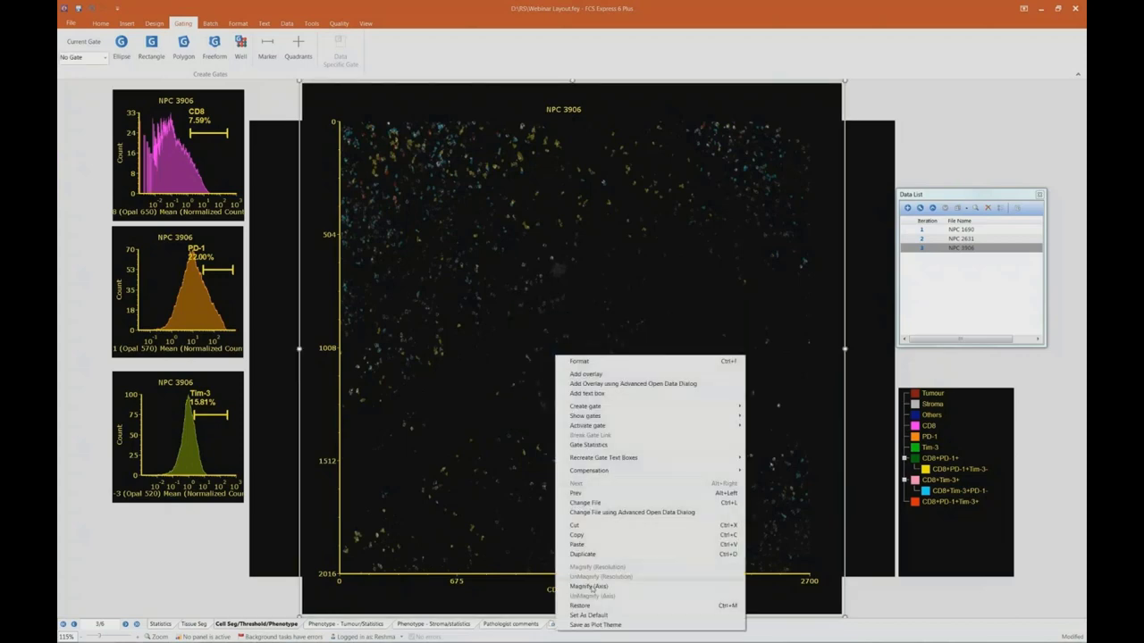
mouse_move(470, 533)
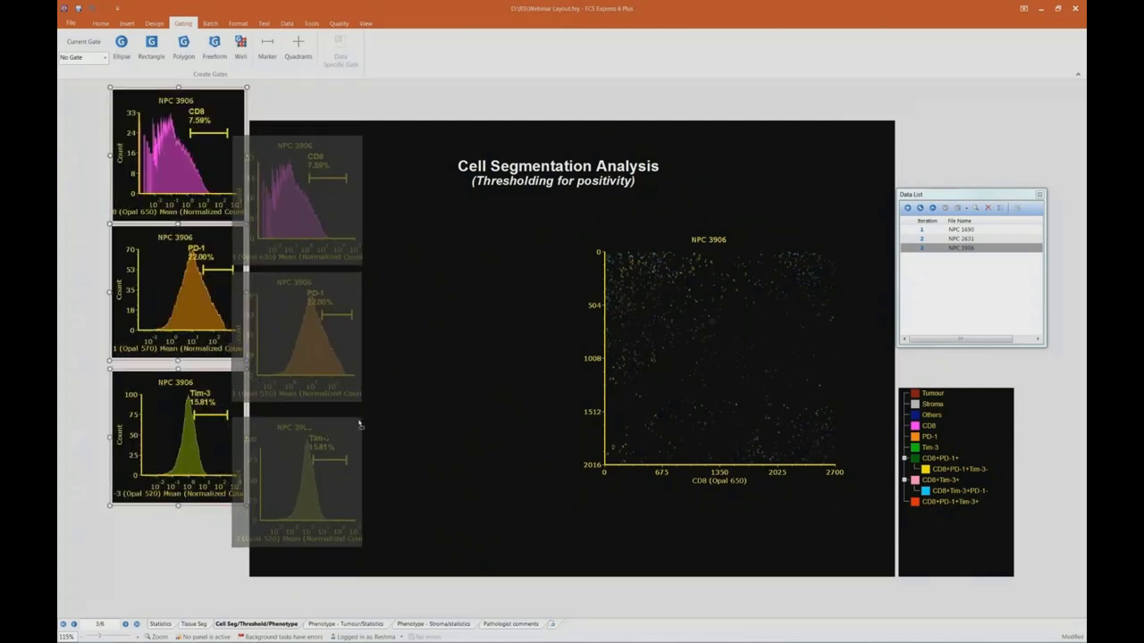
Move the CD8, PD-1 and Tim-3 histograms onto the page's left side and place the picture plot beside them under the title.
drag(389, 424, 388, 422)
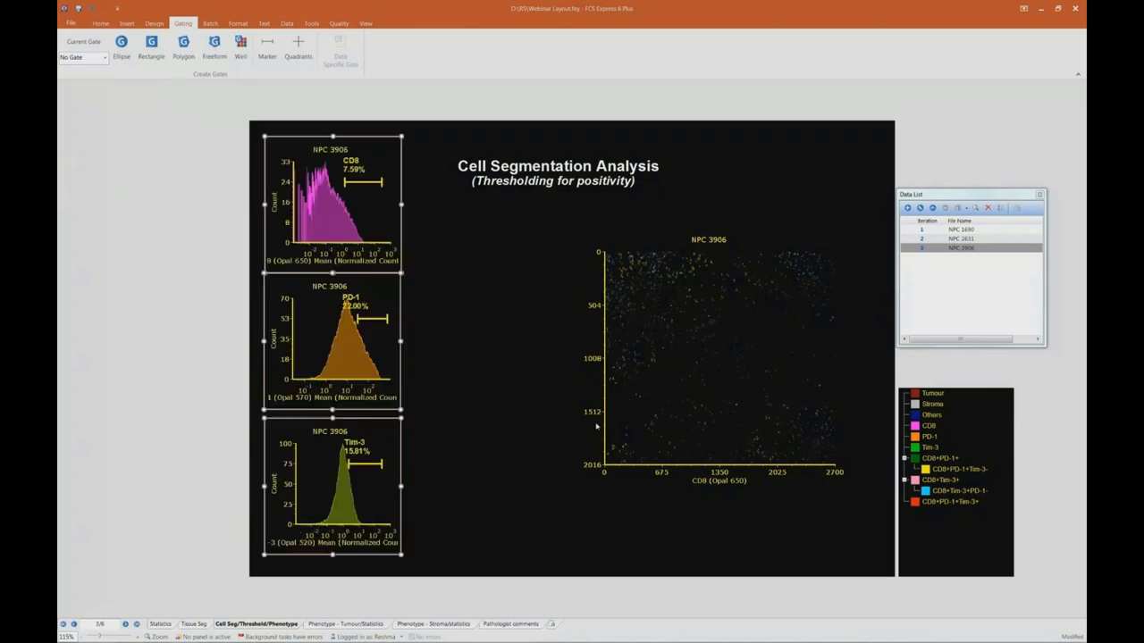
click(621, 369)
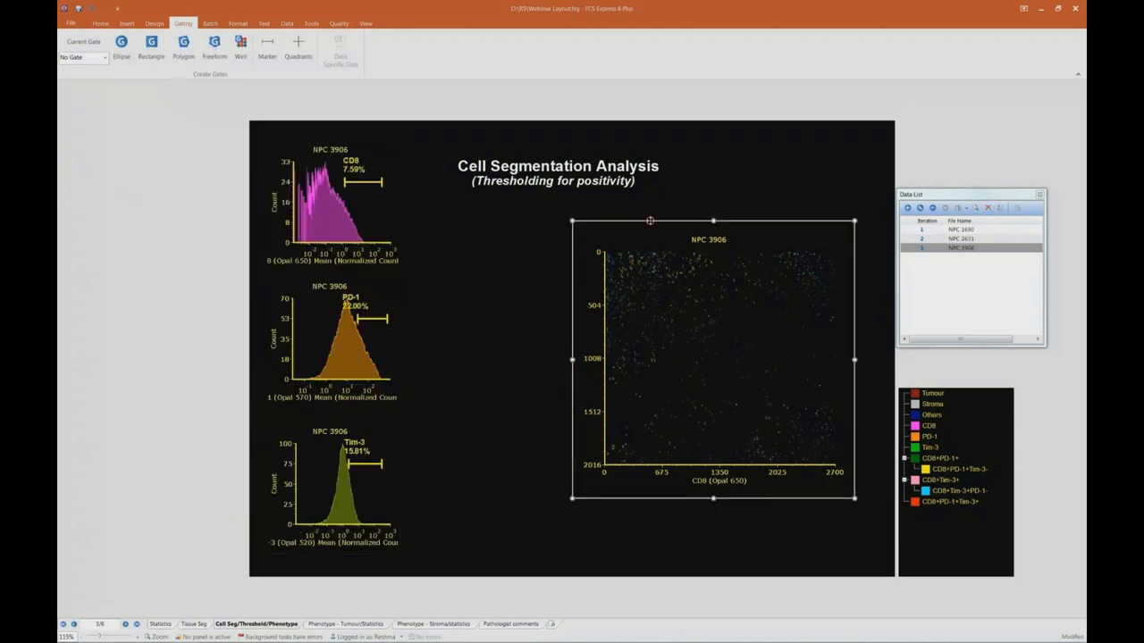
drag(649, 221, 541, 235)
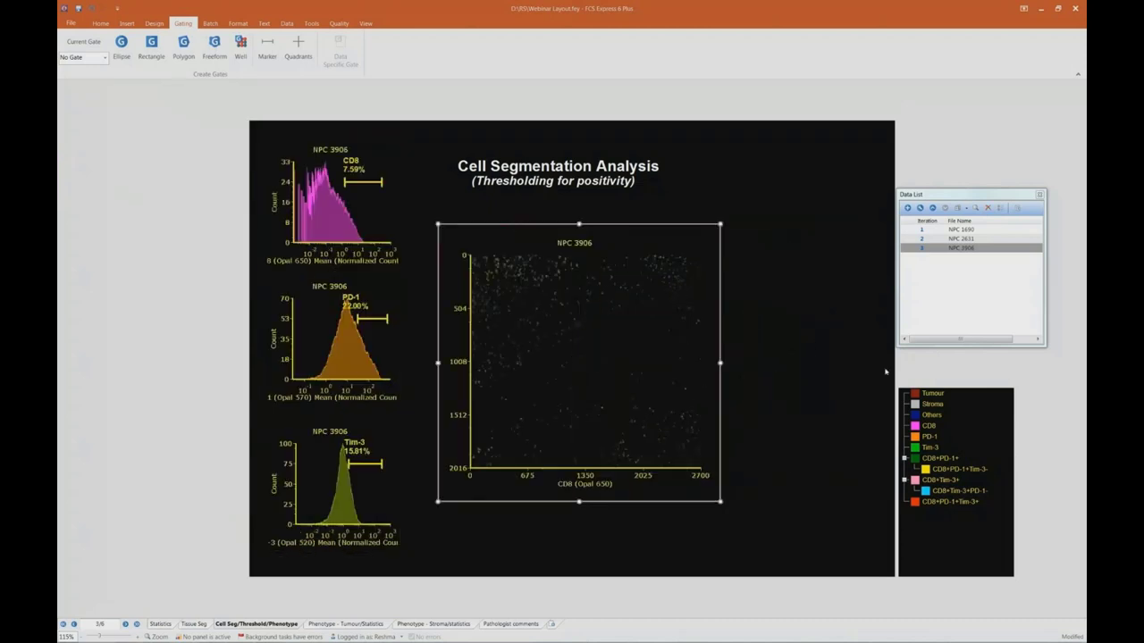
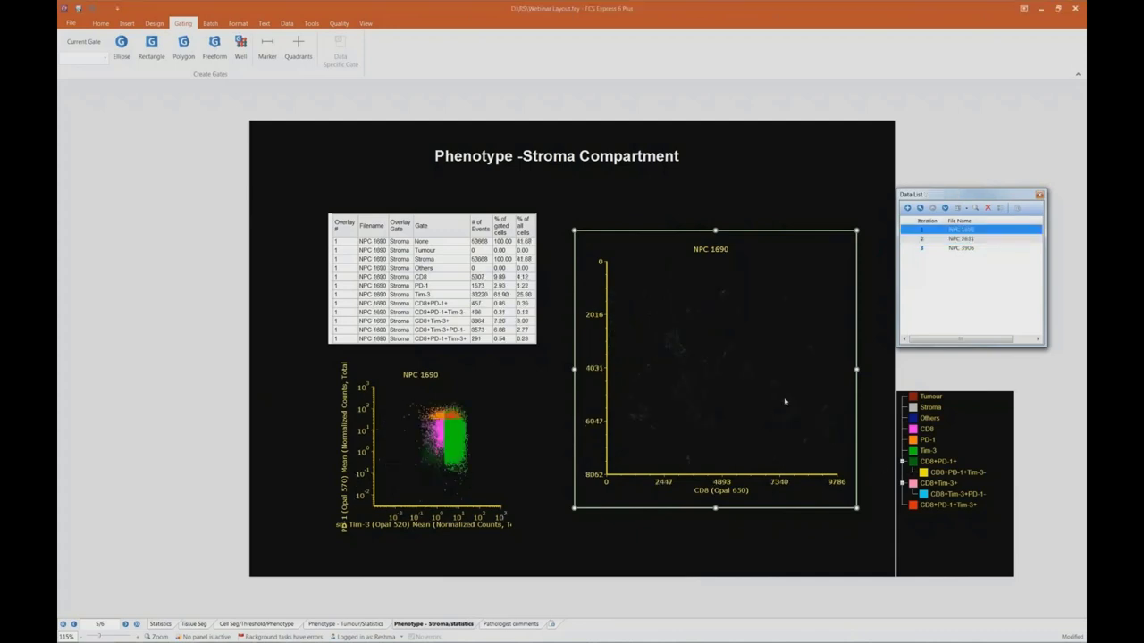
Check the stroma picture plot's image channel list and its Display Gates Options without changing them.
right_click(740, 419)
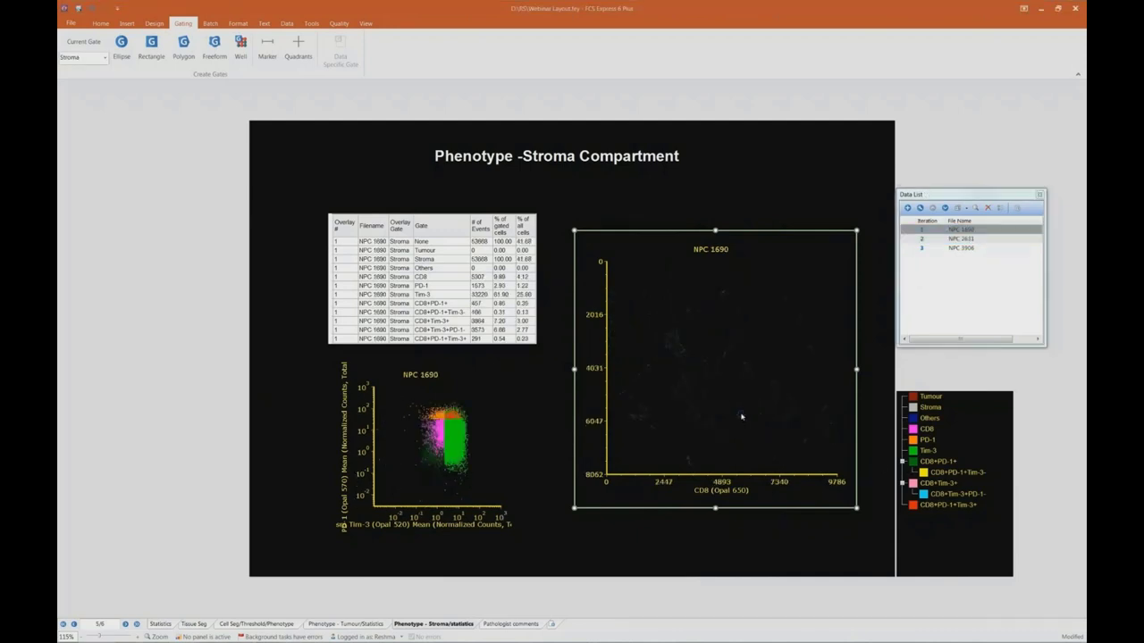
click(744, 492)
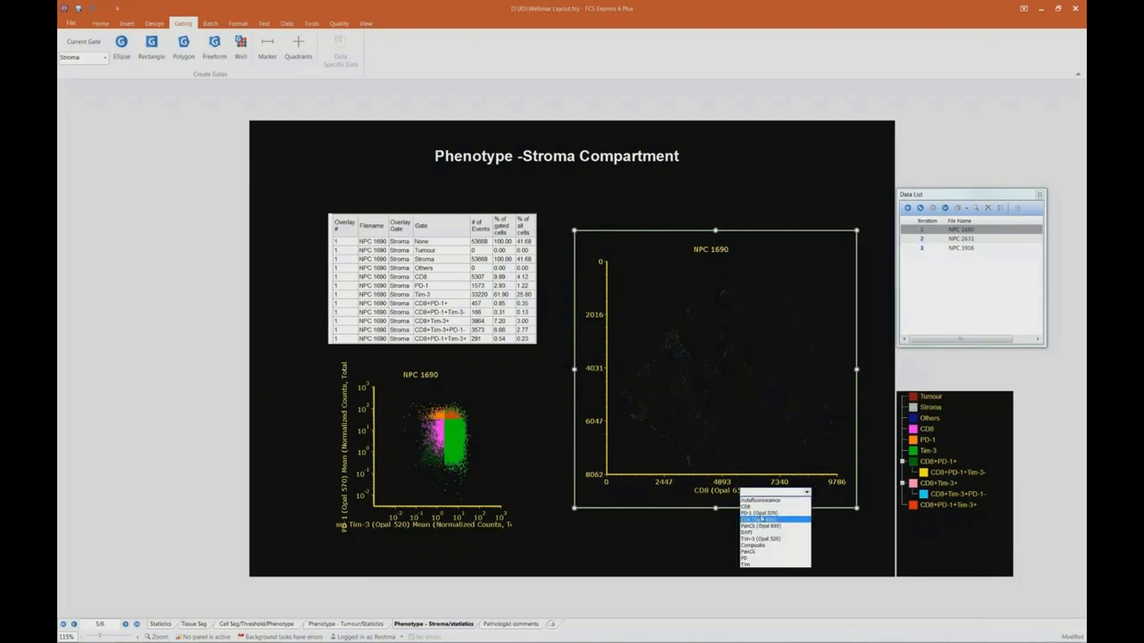
right_click(758, 365)
click(766, 370)
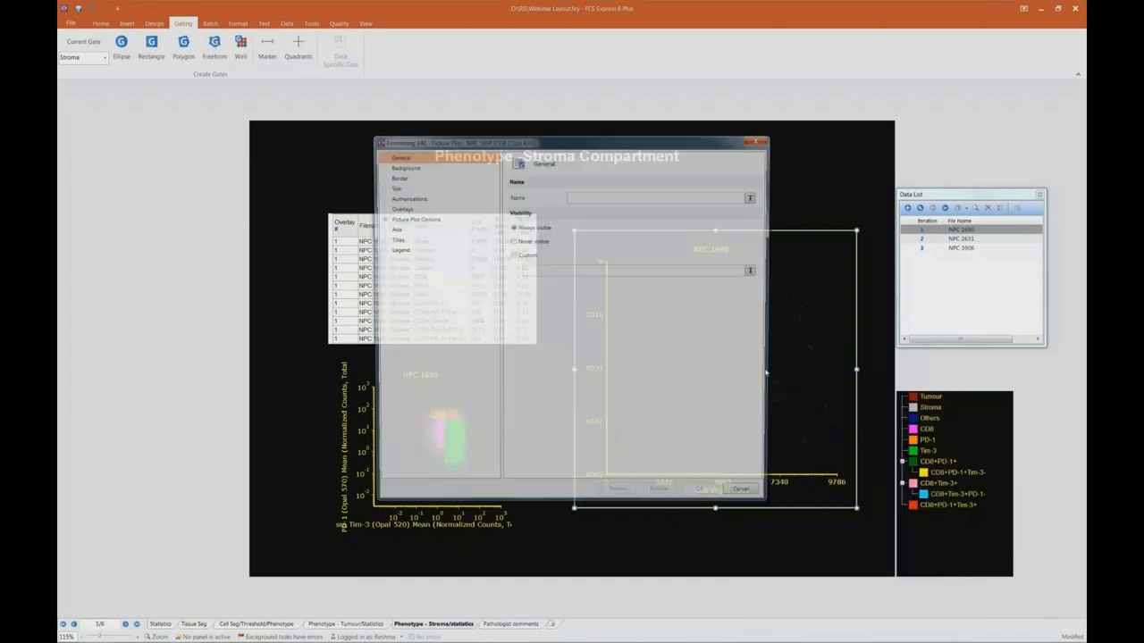
click(395, 228)
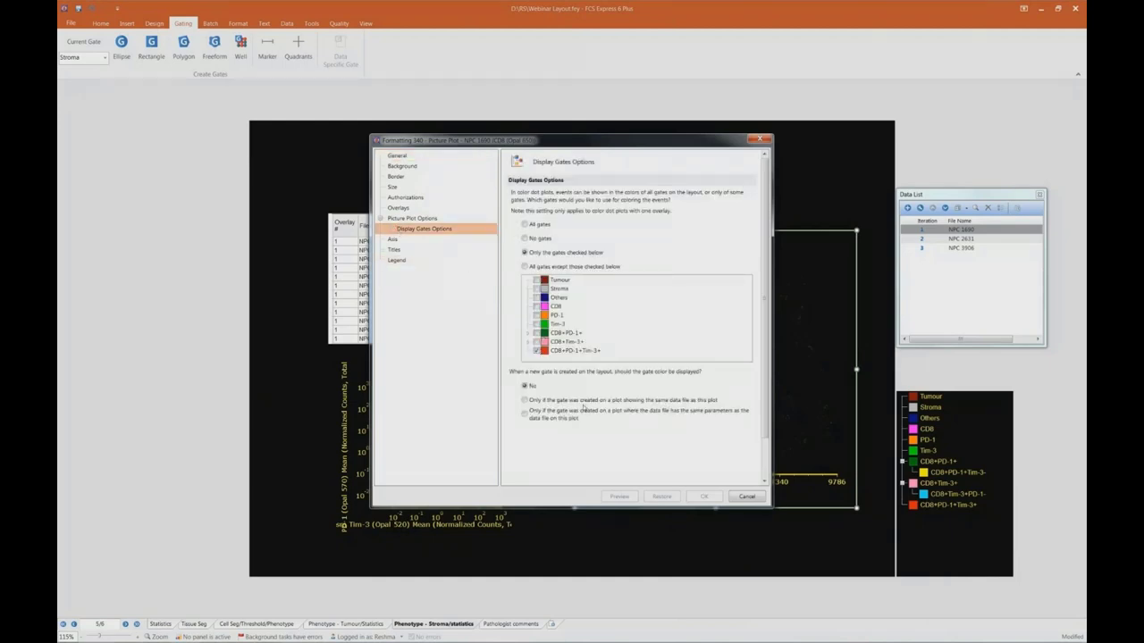
click(744, 497)
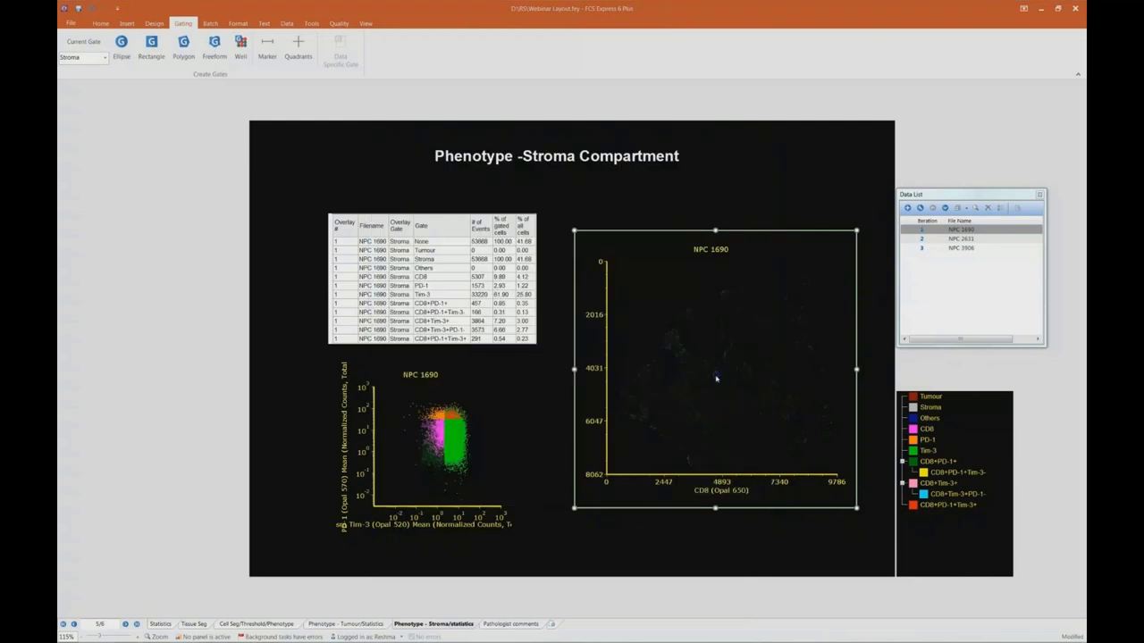
Enlarge the NPC 1690 stroma picture plot and magnify its axes to about 3056–5157 horizontally and 3497–5016 vertically.
right_click(716, 379)
click(737, 351)
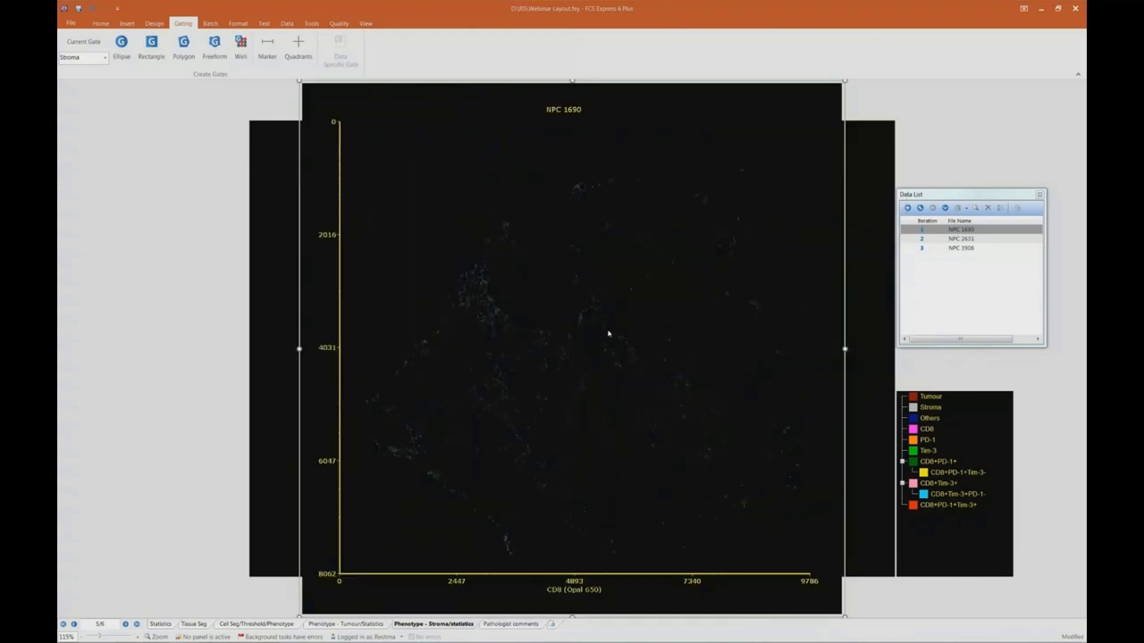
right_click(608, 333)
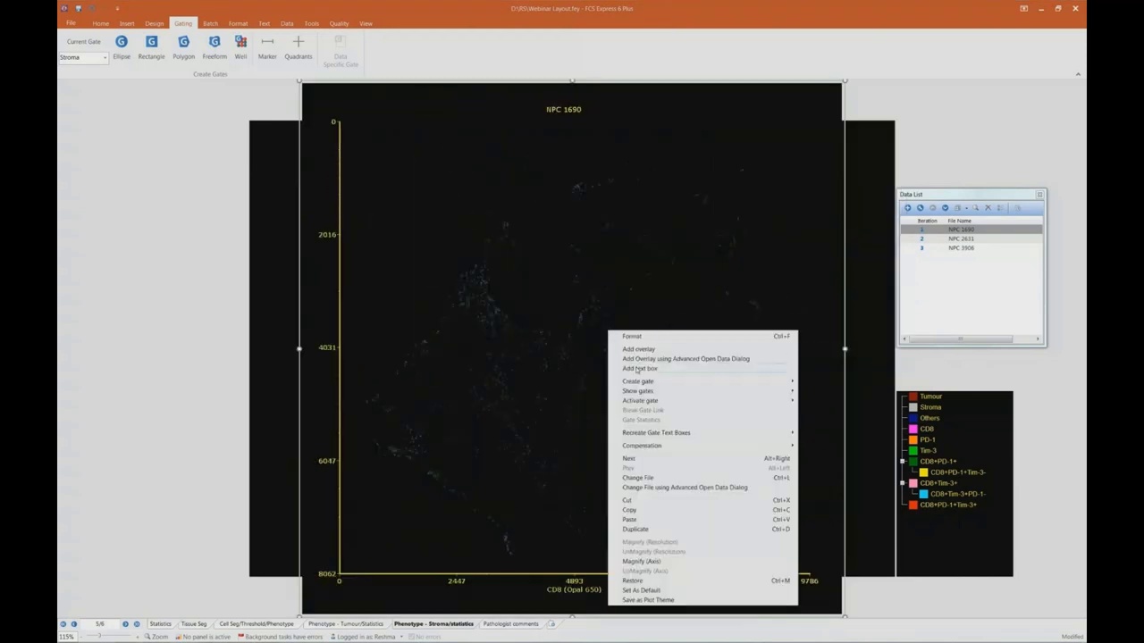
click(641, 561)
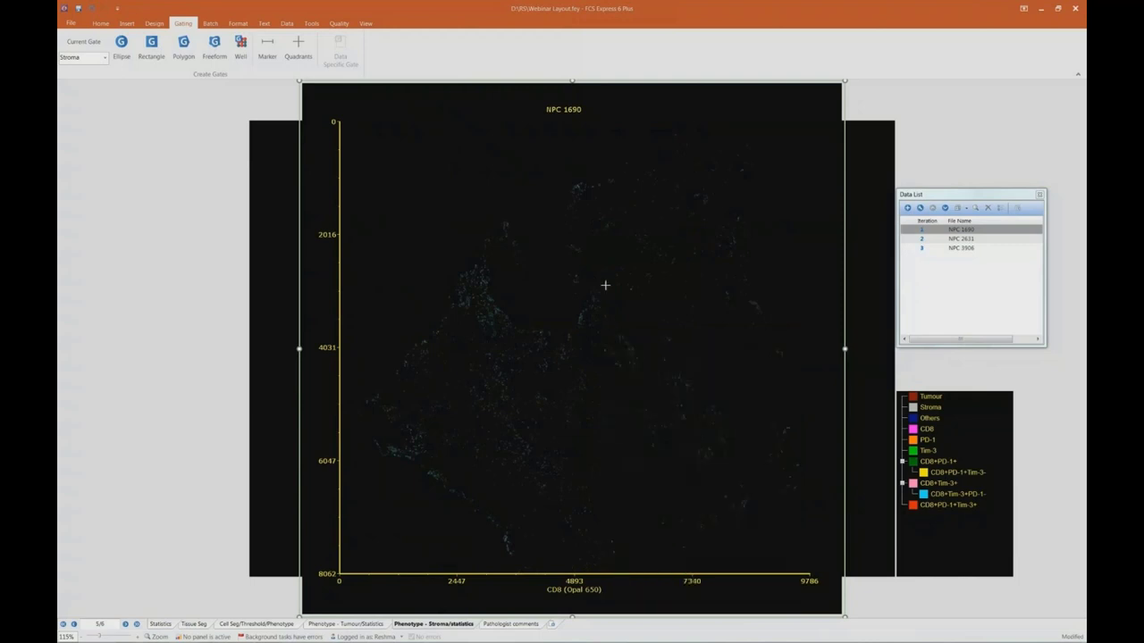
drag(487, 318, 587, 403)
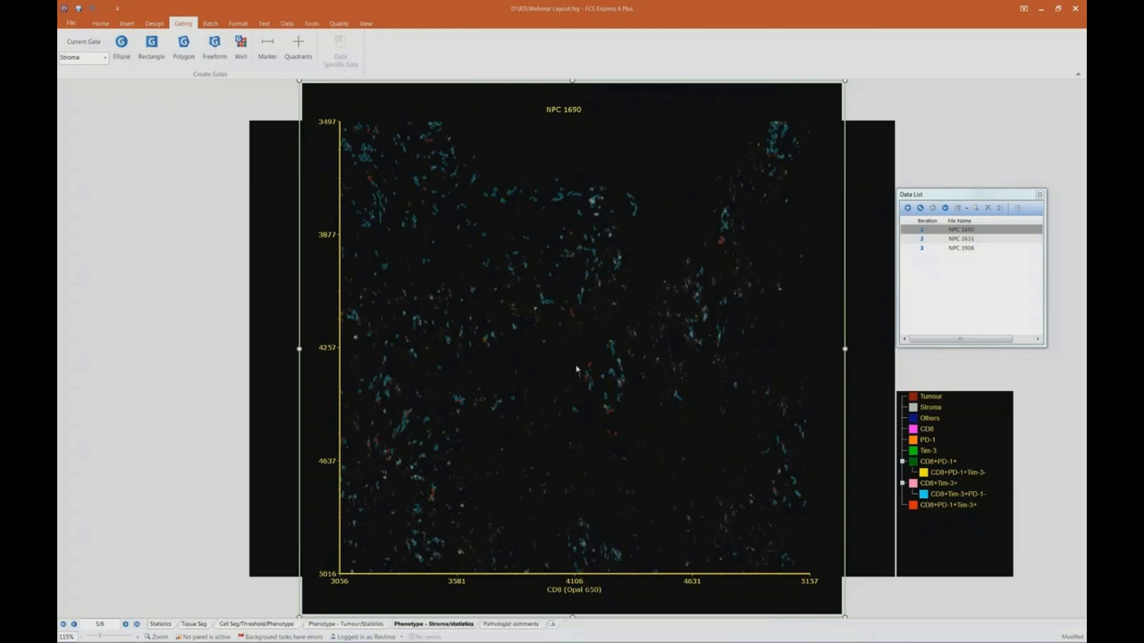
Unmagnify the stroma picture plot's axes and restore the plot to its normal size on the page.
right_click(558, 334)
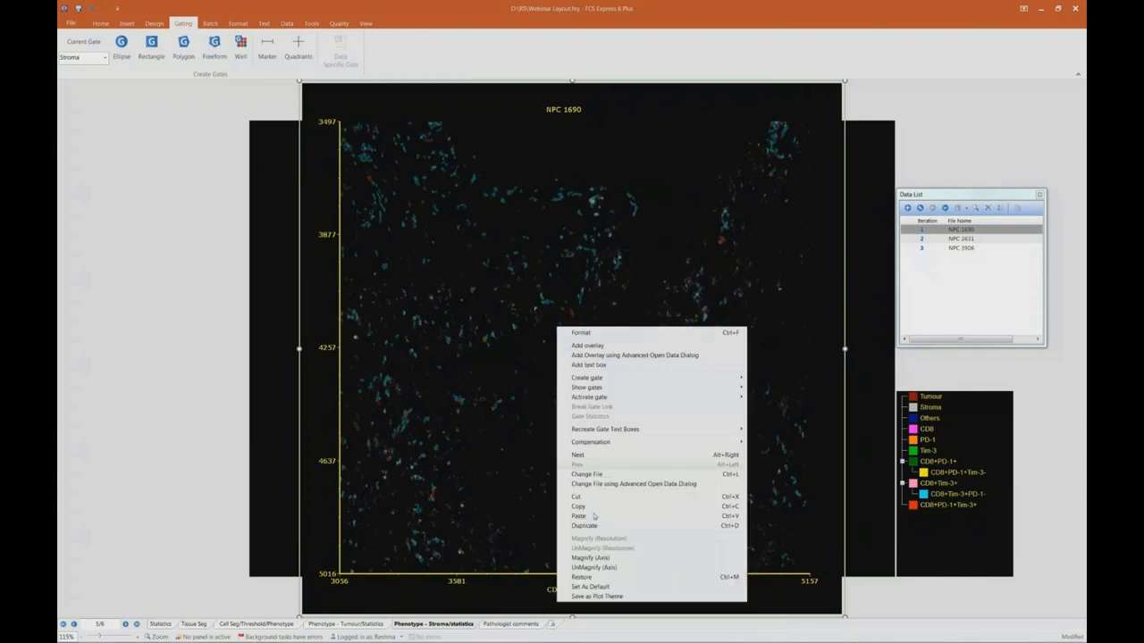
click(595, 568)
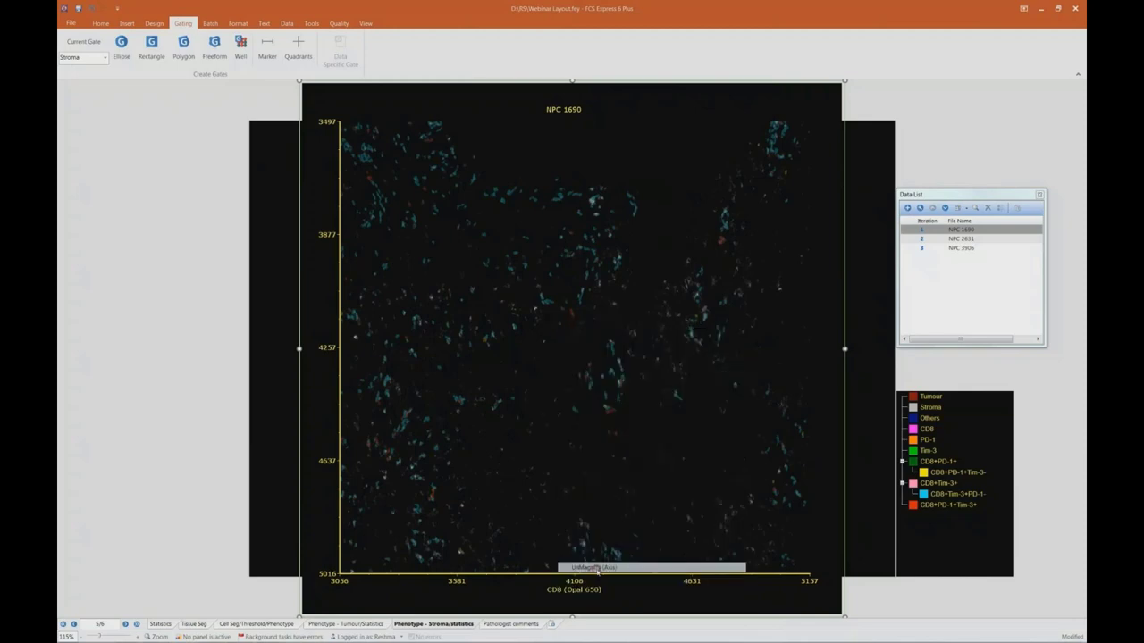
right_click(583, 401)
click(601, 373)
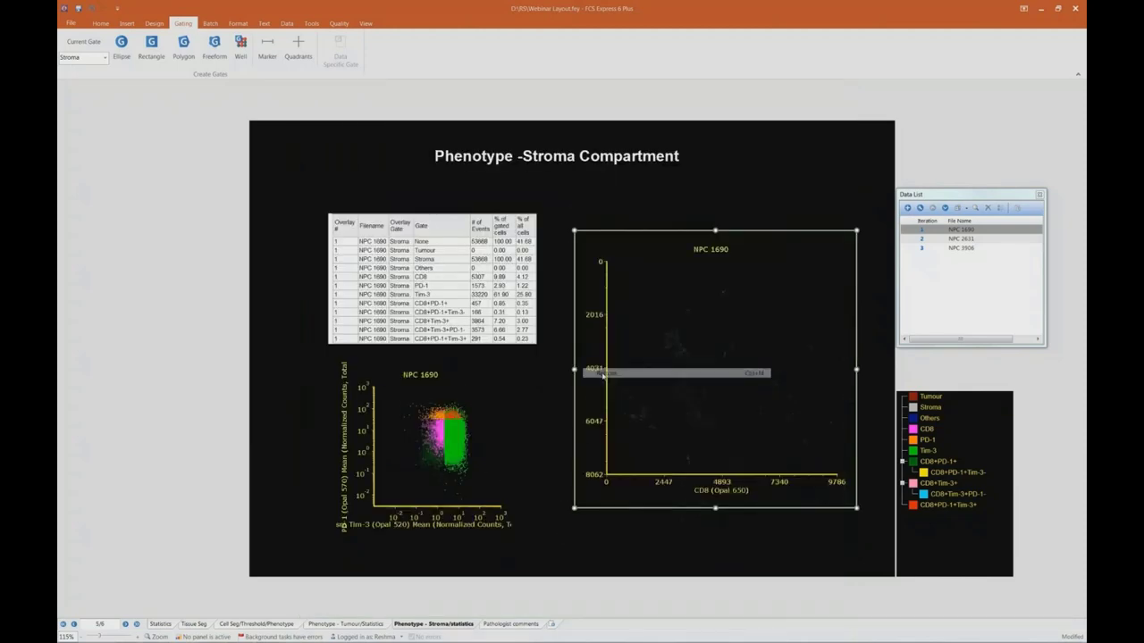
Switch the layout's data to NPC 3906 and examine the stroma gate statistics table.
click(950, 250)
click(676, 367)
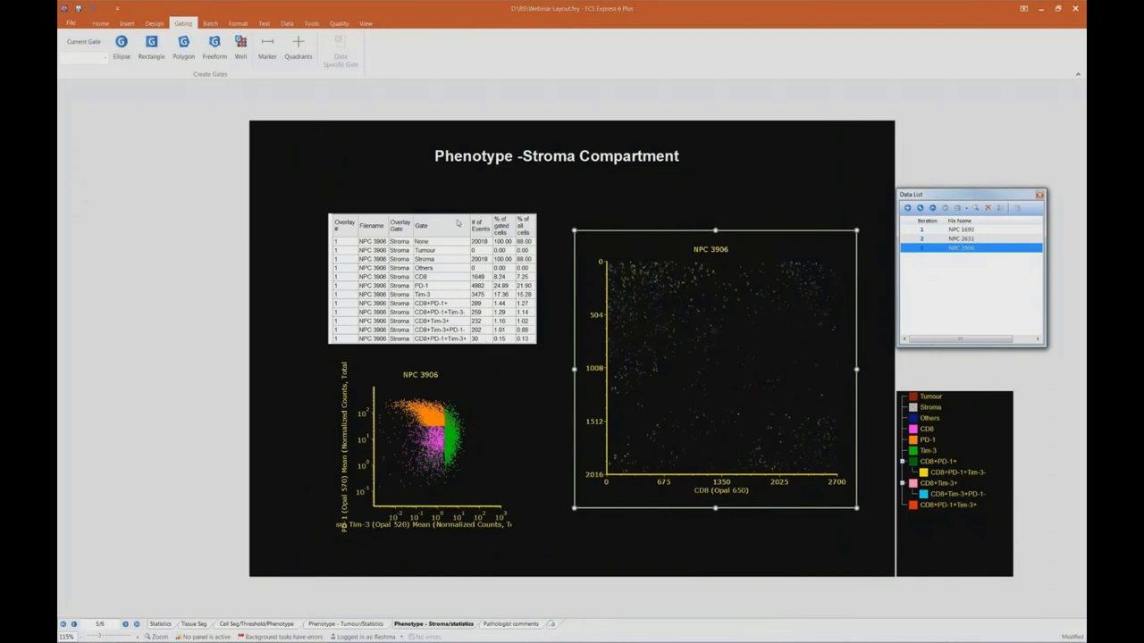
right_click(457, 220)
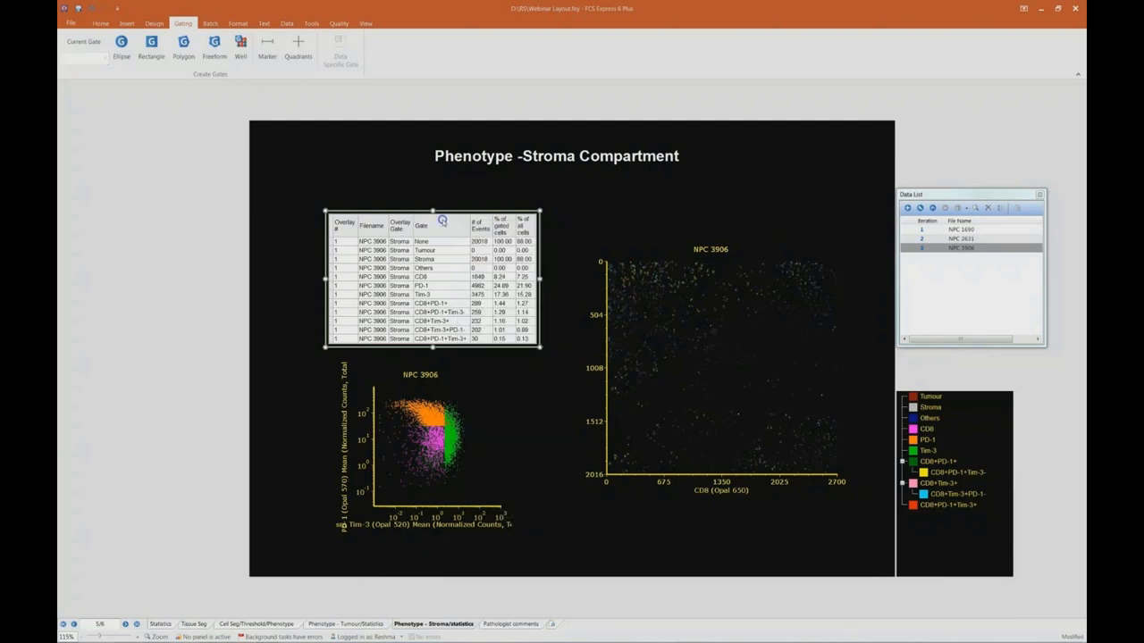
click(586, 216)
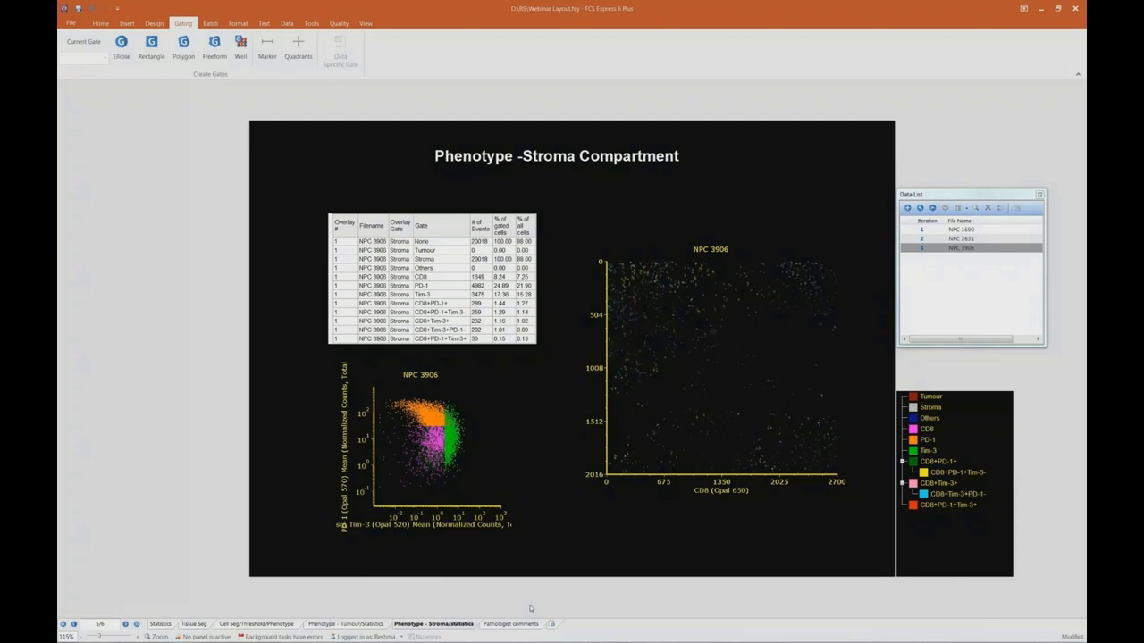
Review the batch process actions for Excel, PDF and PowerPoint export, and close the batch actions list.
click(212, 24)
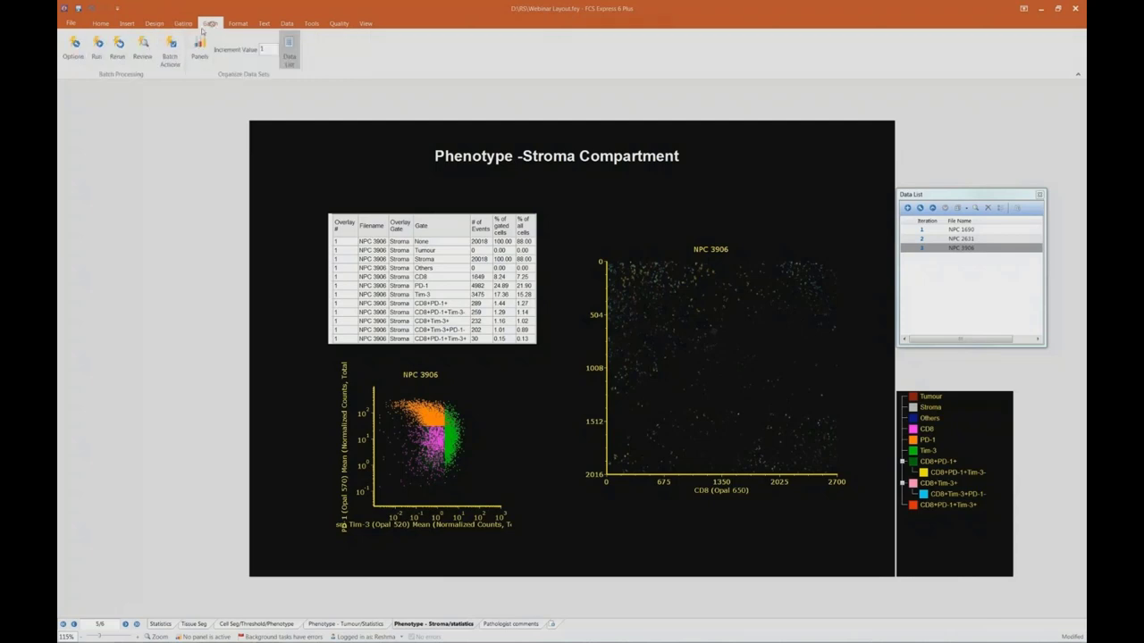
click(170, 49)
click(517, 188)
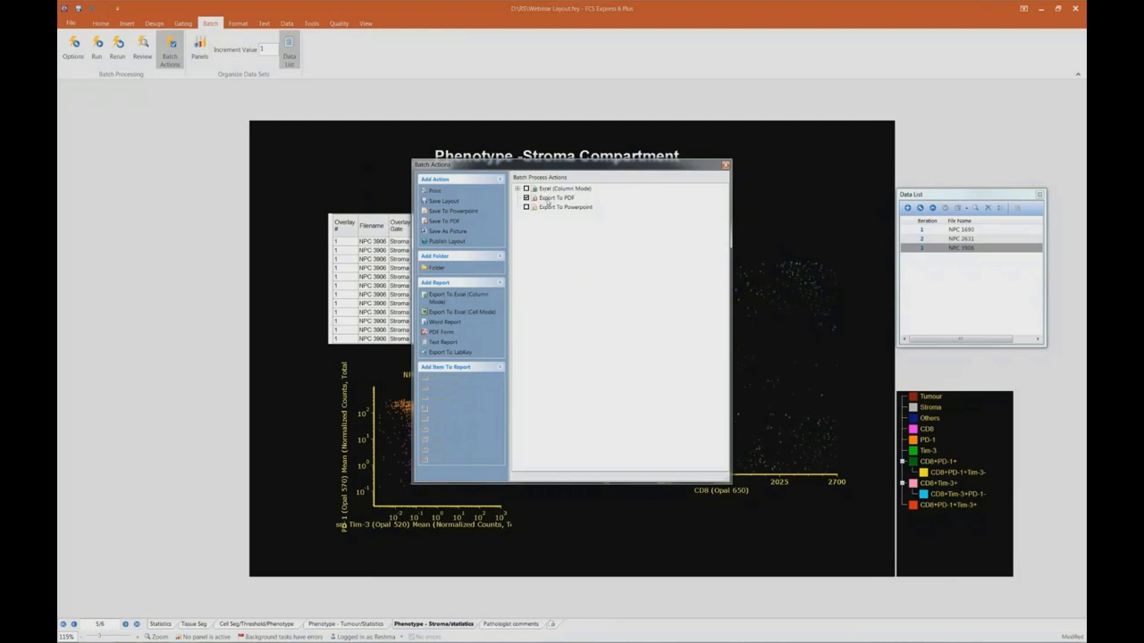
mouse_move(794, 455)
click(726, 166)
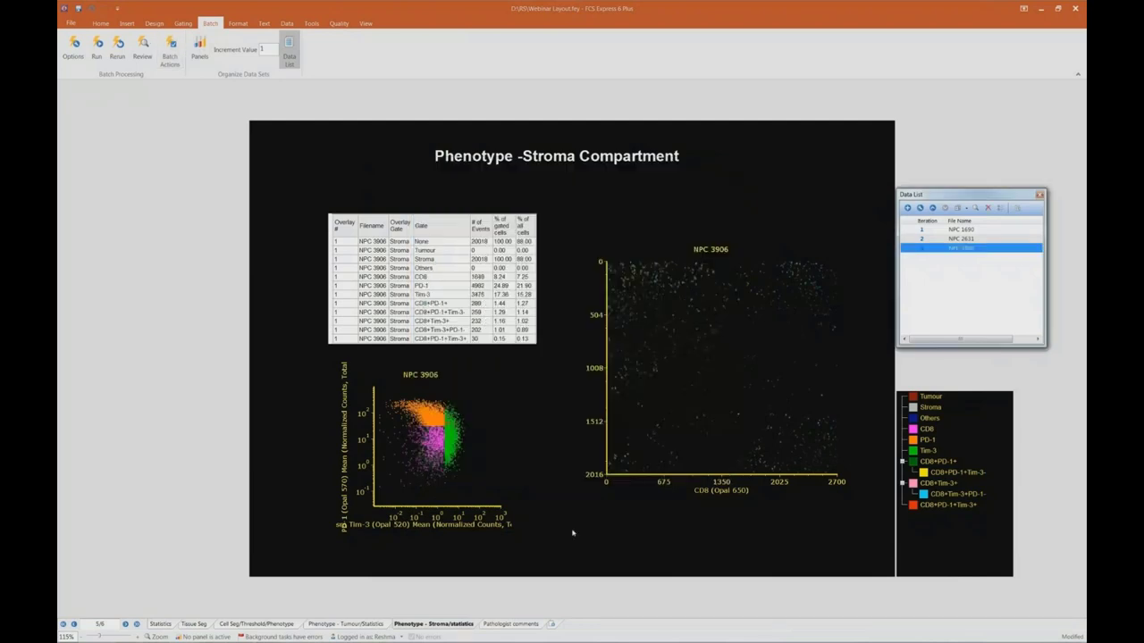
Review the layout's Pathologist comments page and the Immune Contexture Analysis summary on the Statistics page.
click(522, 624)
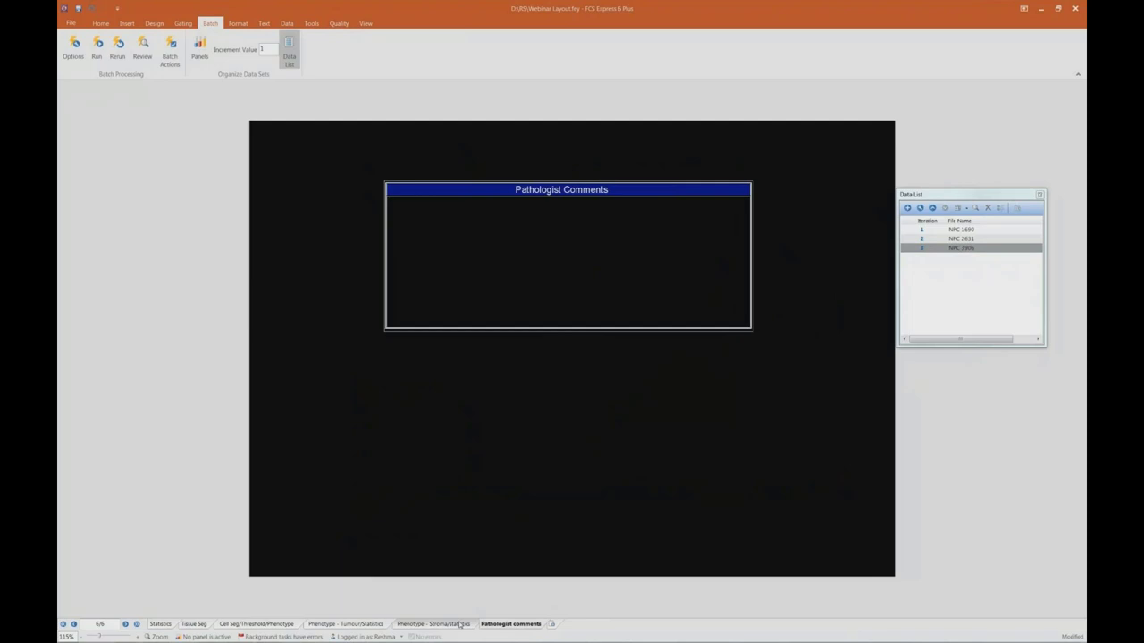
click(162, 623)
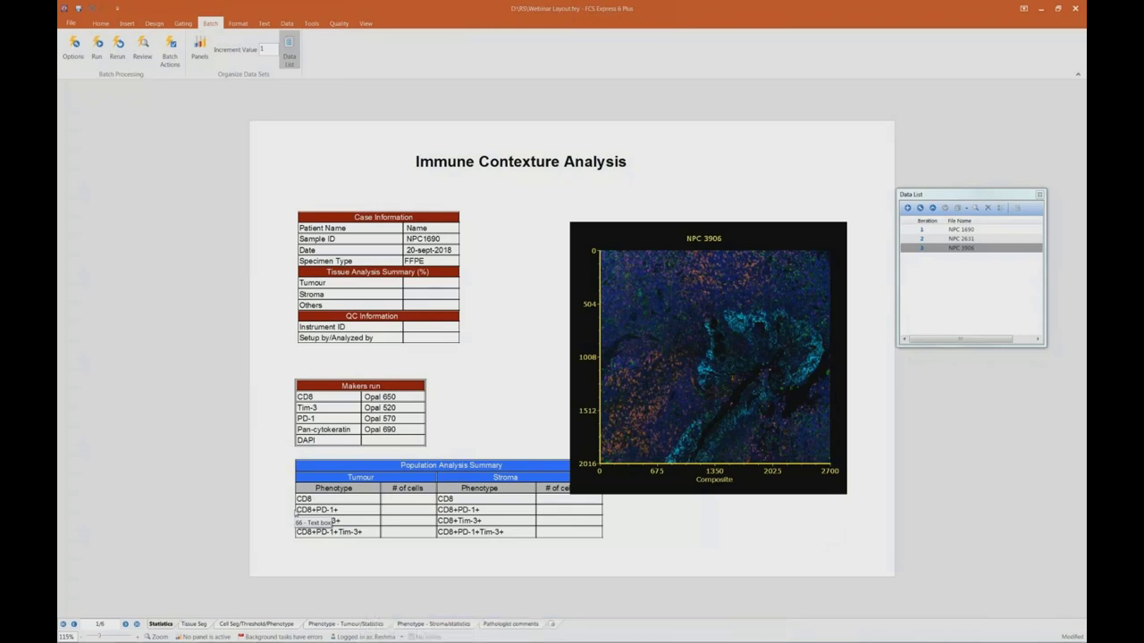
double_click(813, 545)
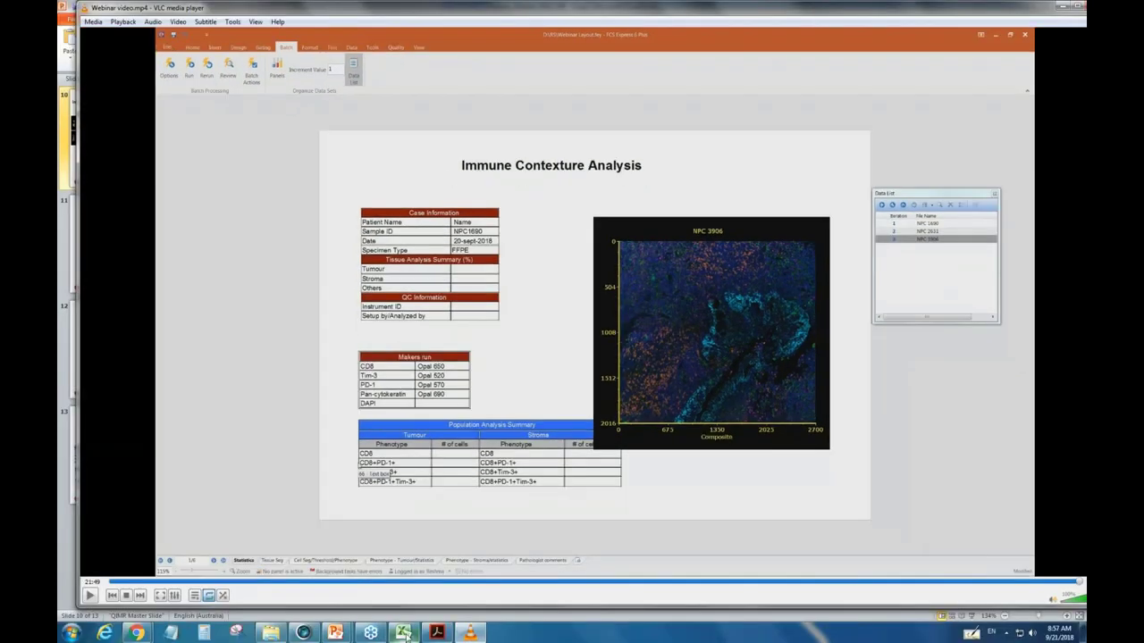
Switch to the NPC Panel 1 Batch workbook in Excel and examine the sample filenames and tumour overlay gate entries in A2:B9.
click(403, 632)
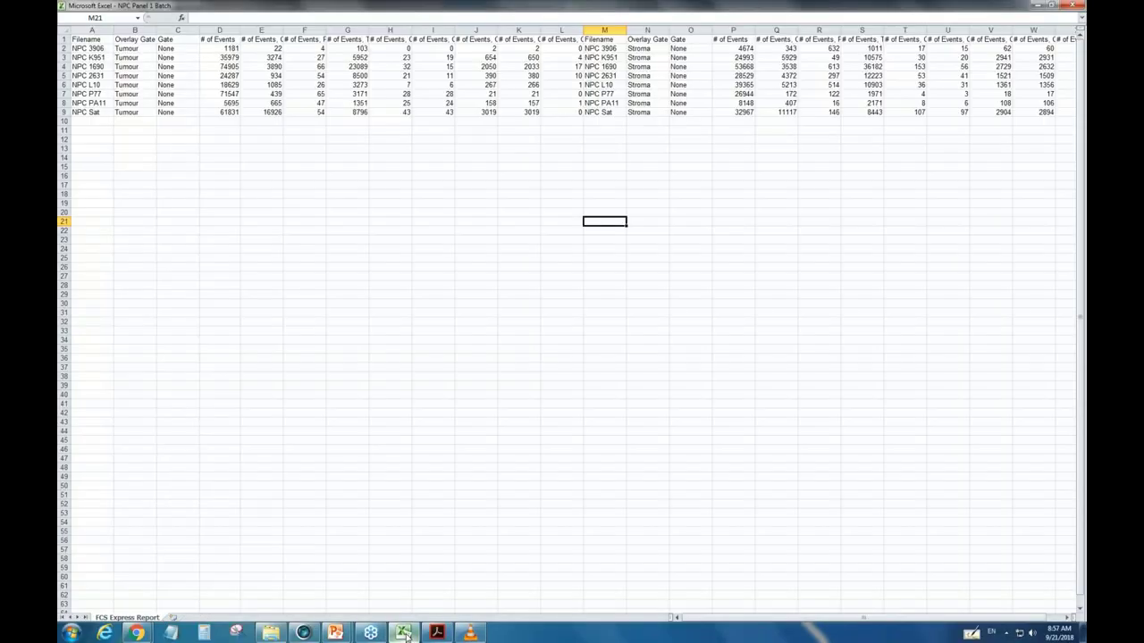
click(303, 250)
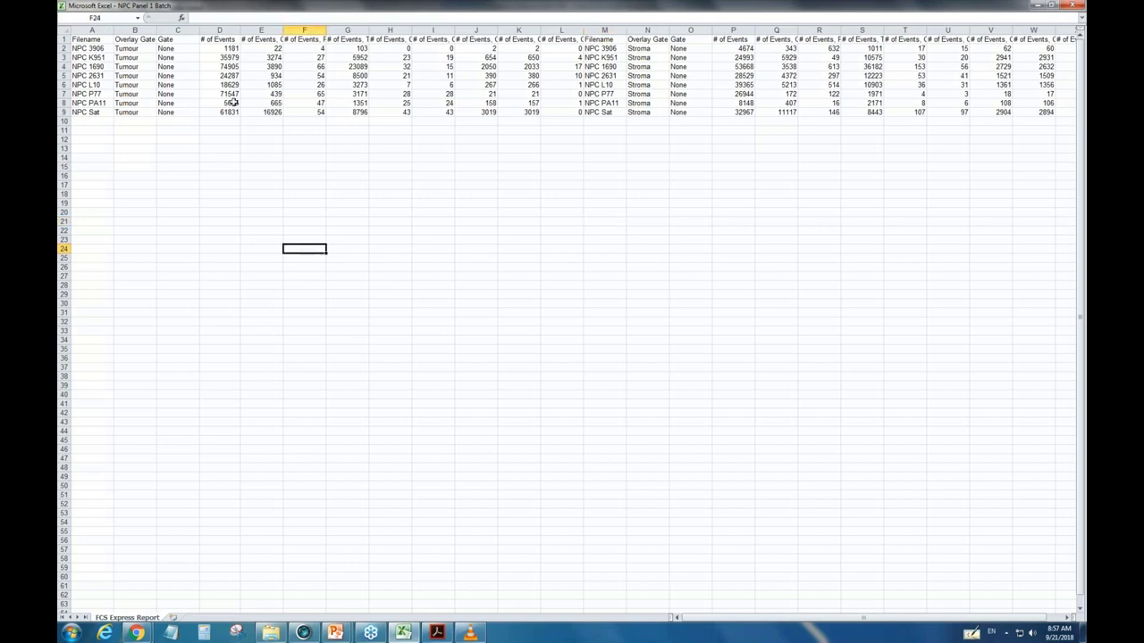
drag(92, 47, 92, 111)
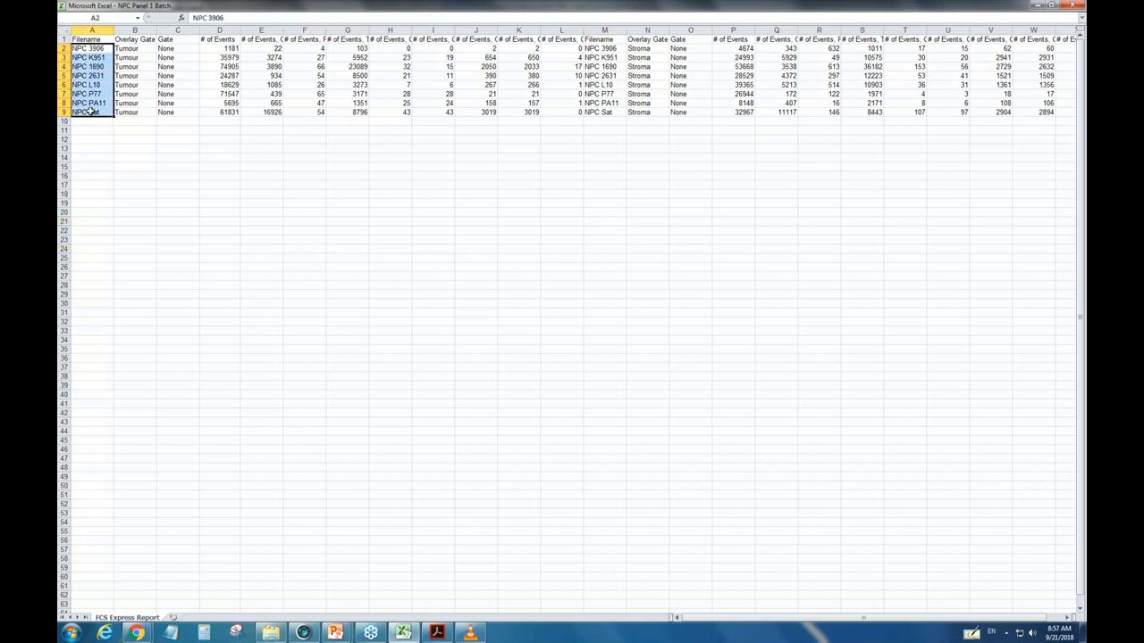
click(166, 130)
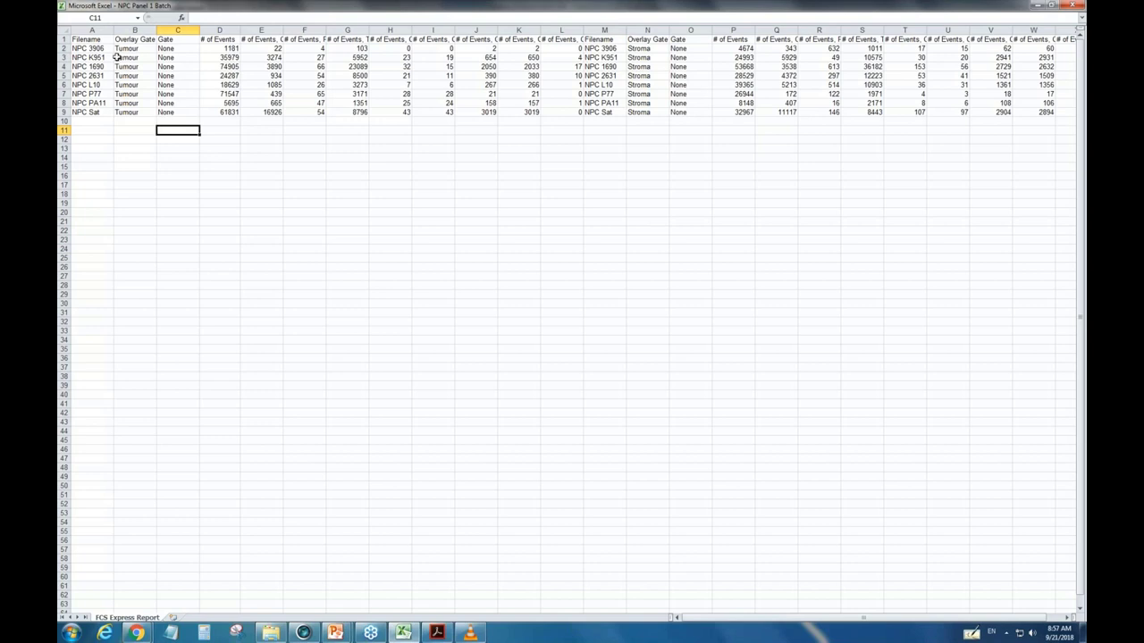
drag(132, 46, 147, 110)
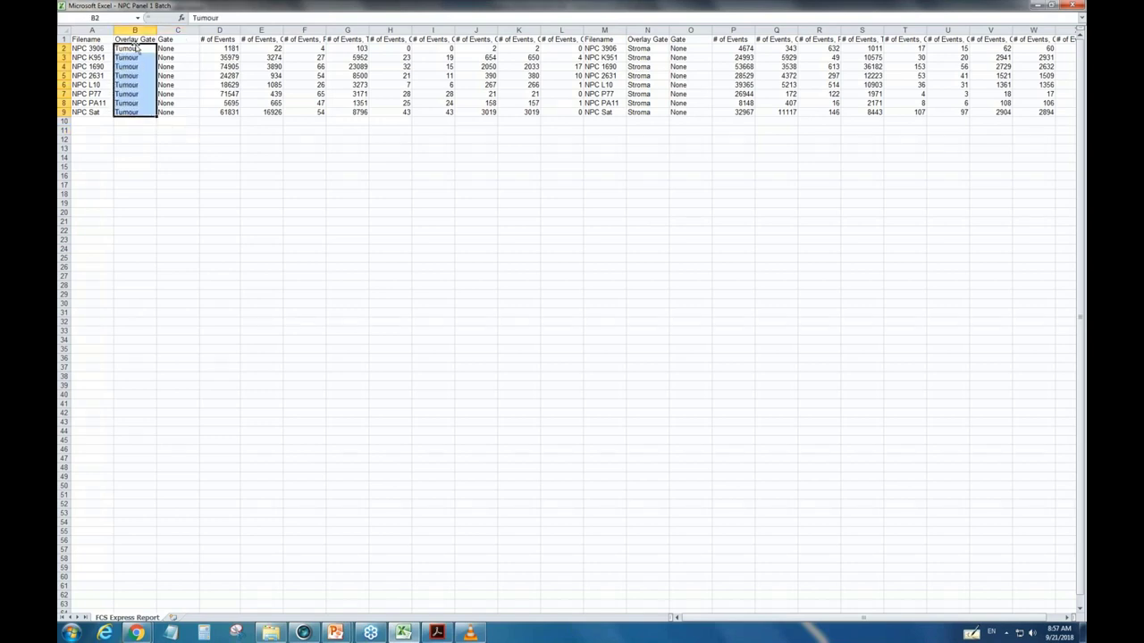
Examine the tumour compartment's total and CD8 event counts in columns D and E, comparing their headings with the PD-1 heading.
click(227, 40)
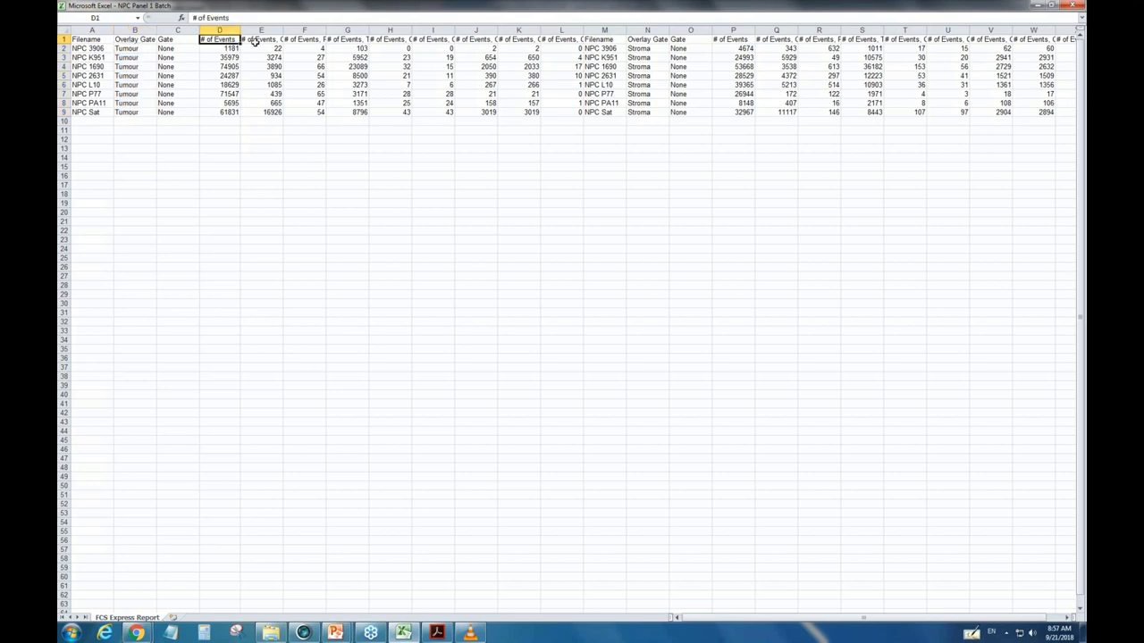
click(259, 39)
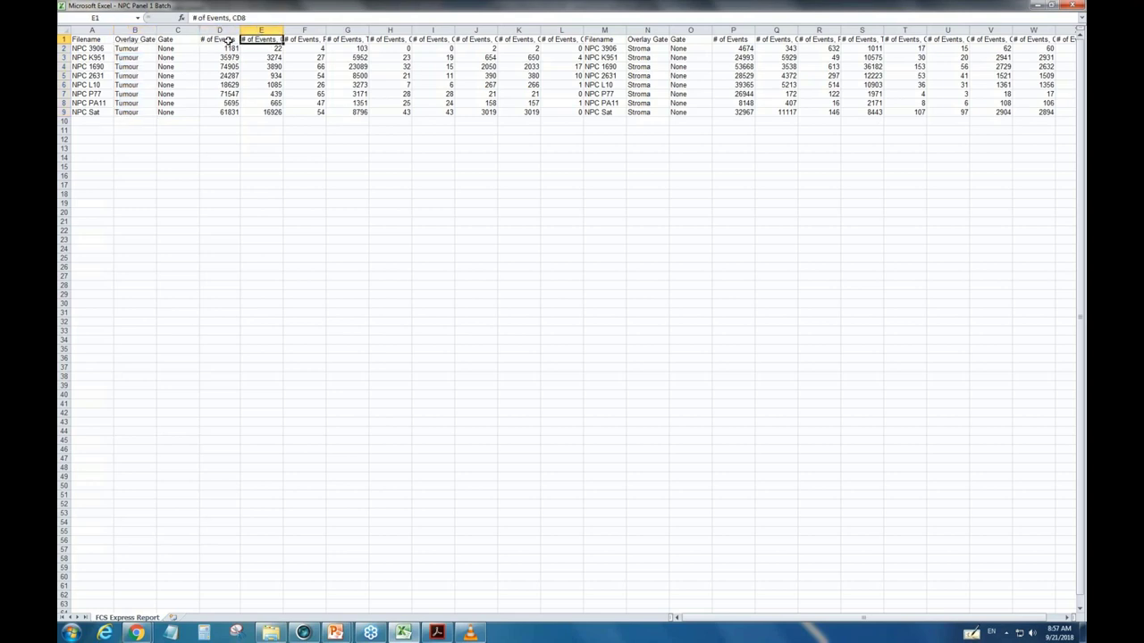
click(229, 40)
click(252, 39)
click(302, 39)
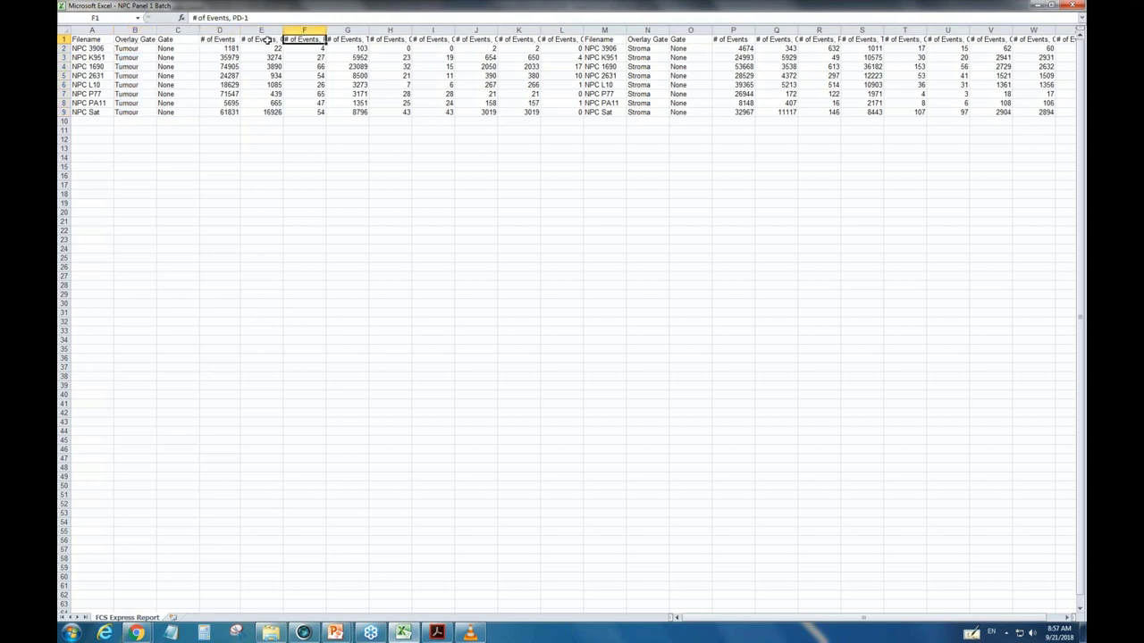
click(223, 37)
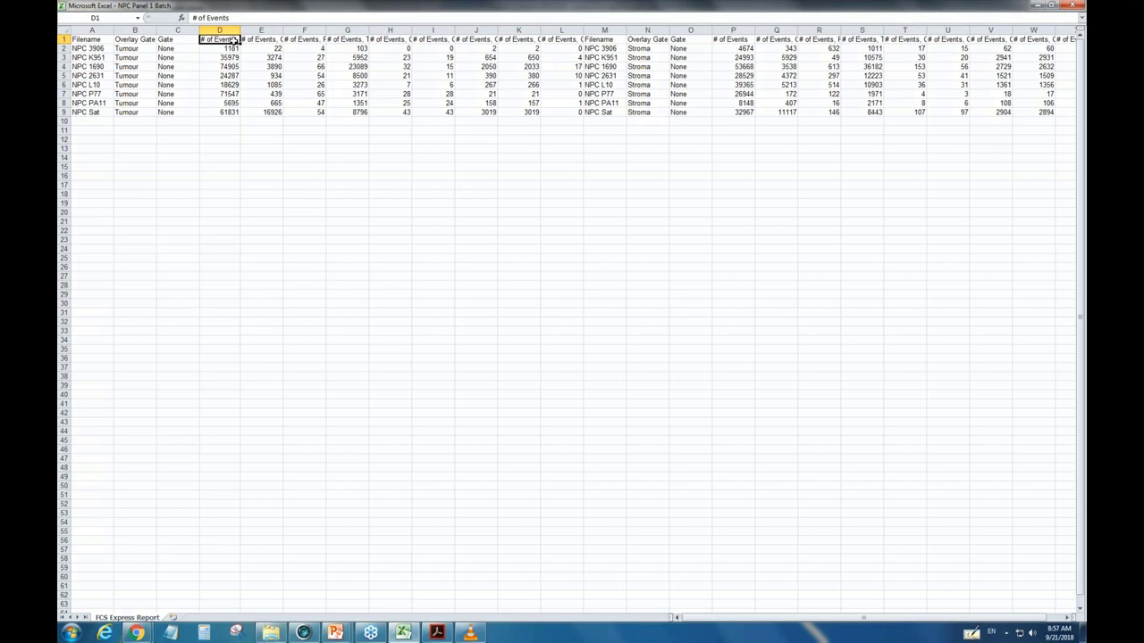
drag(223, 48, 223, 103)
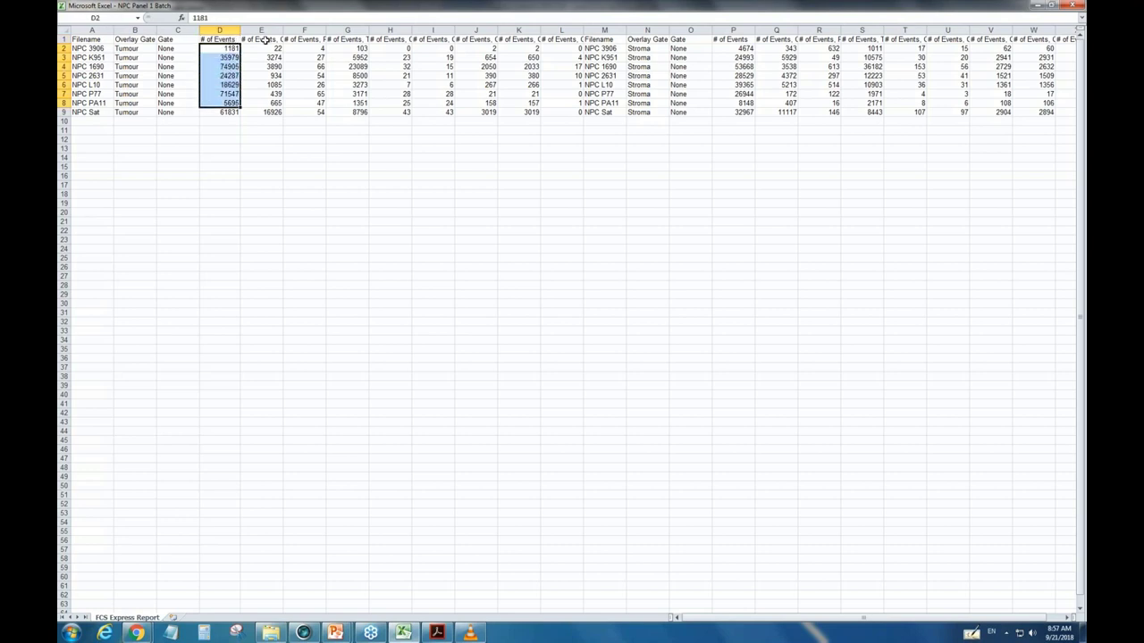
click(265, 40)
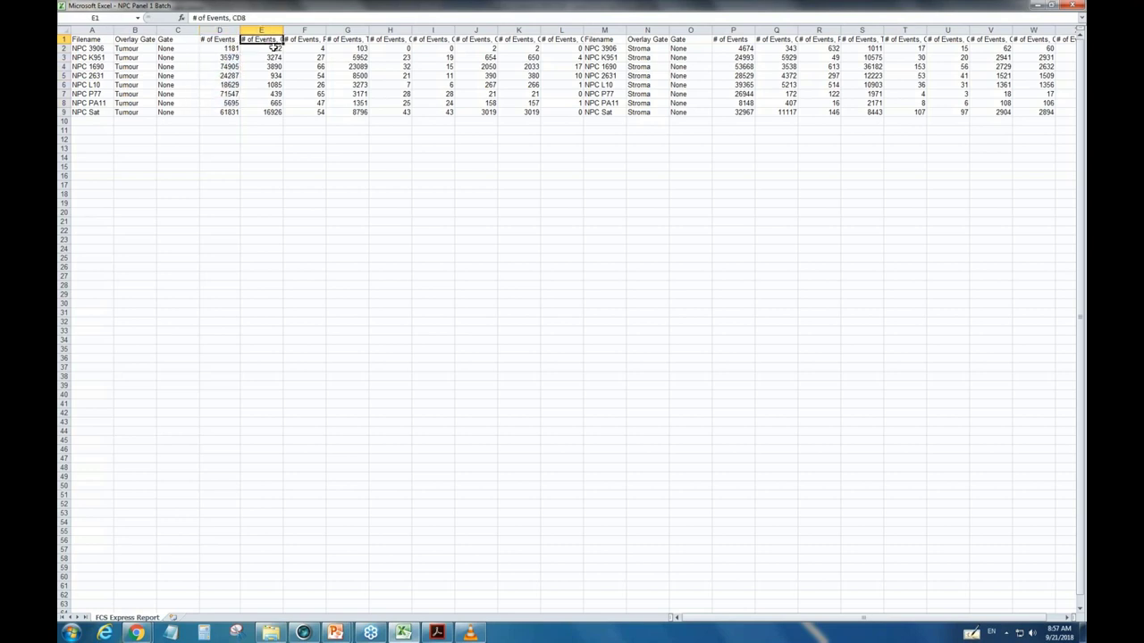
drag(264, 47, 264, 112)
click(132, 53)
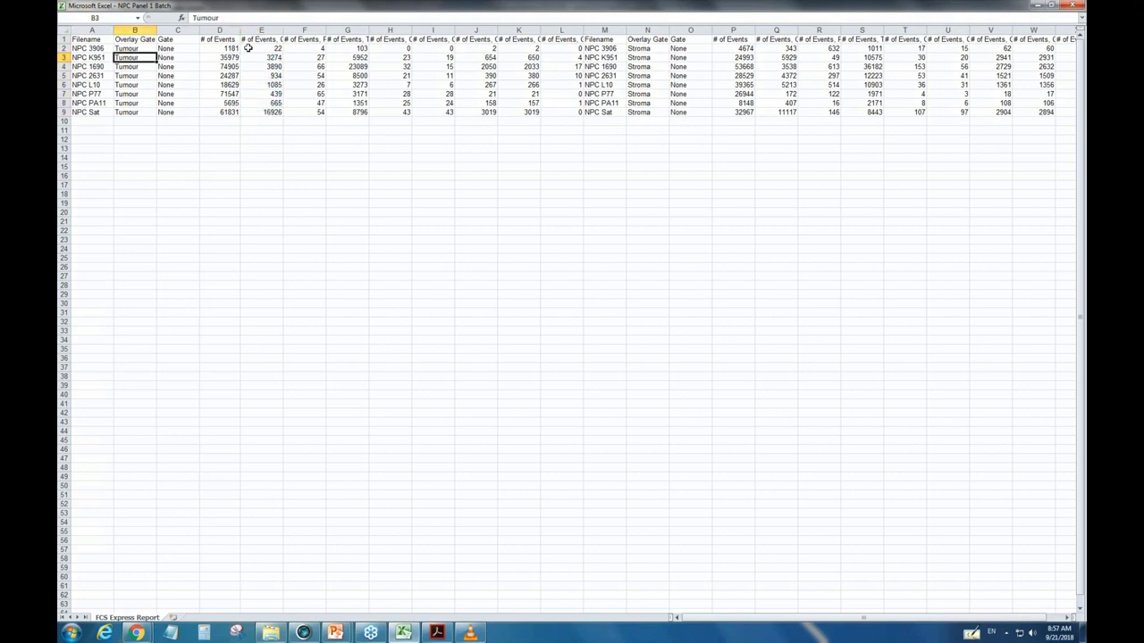
Read the tumour event-count headings in columns F to L, from PD-1 and Tim-3 through the CD8+PD-1+Tim-3+ combination.
click(301, 40)
click(355, 40)
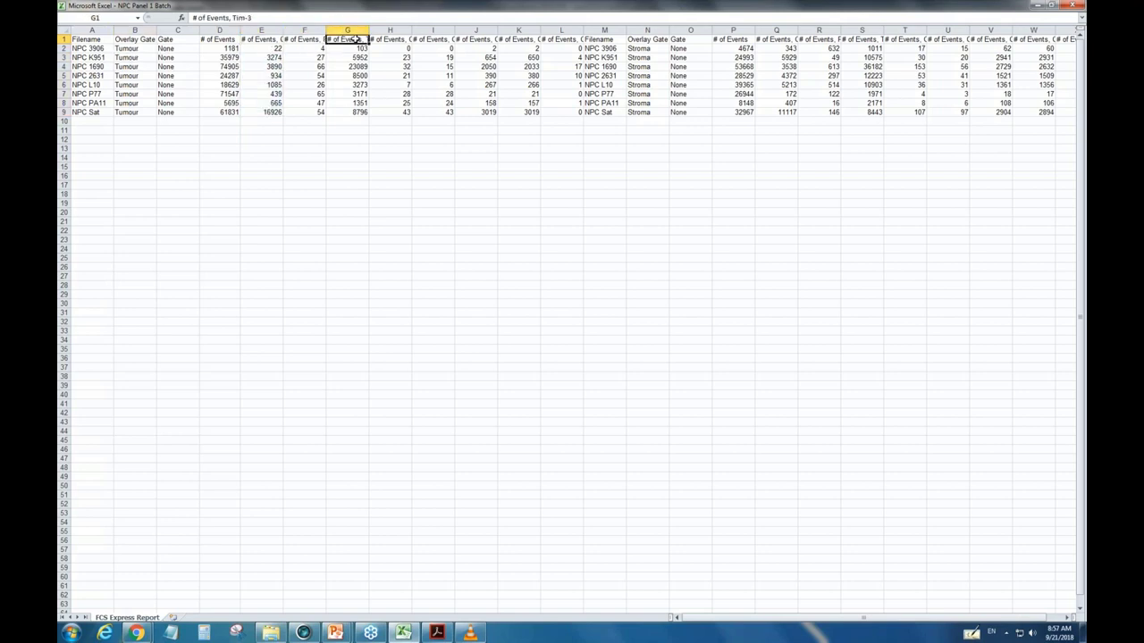
click(394, 39)
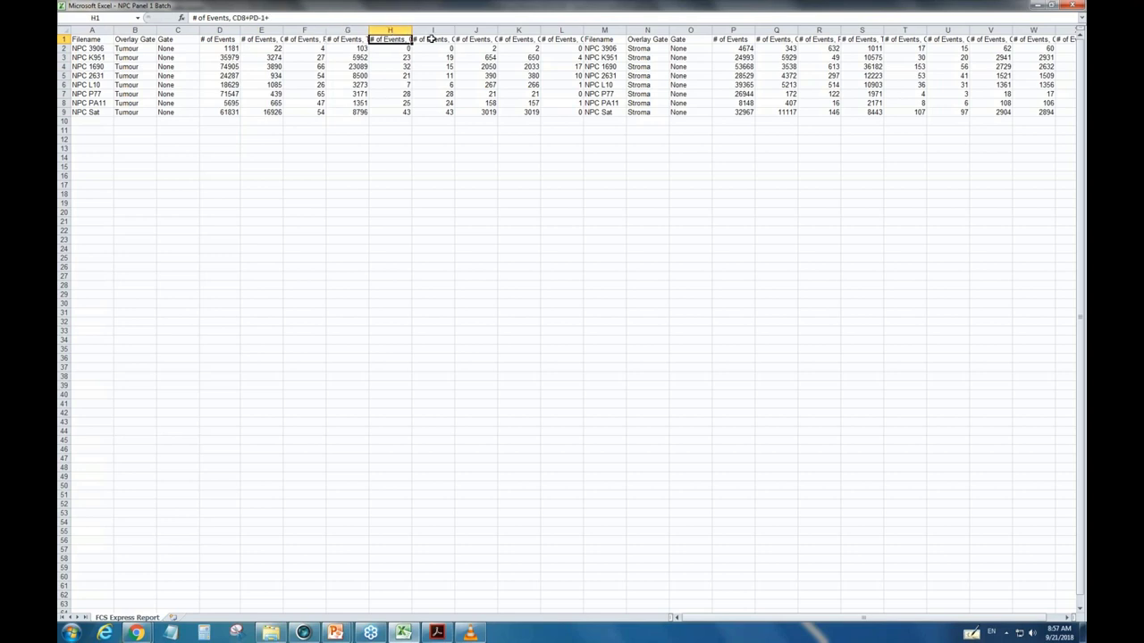
click(432, 39)
click(481, 39)
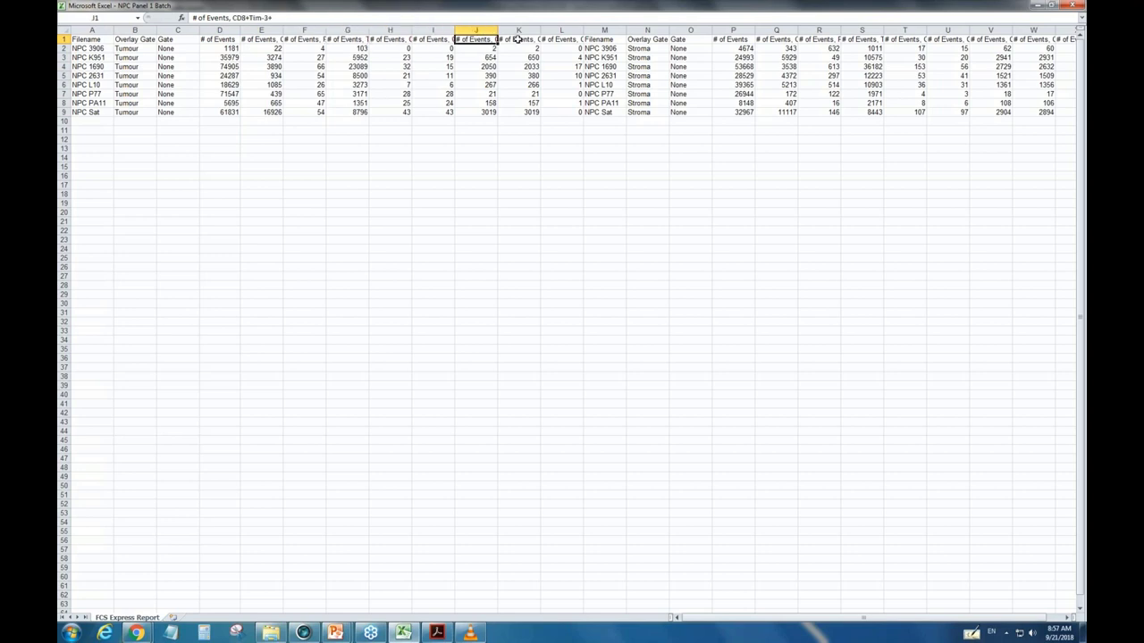
click(524, 39)
click(563, 39)
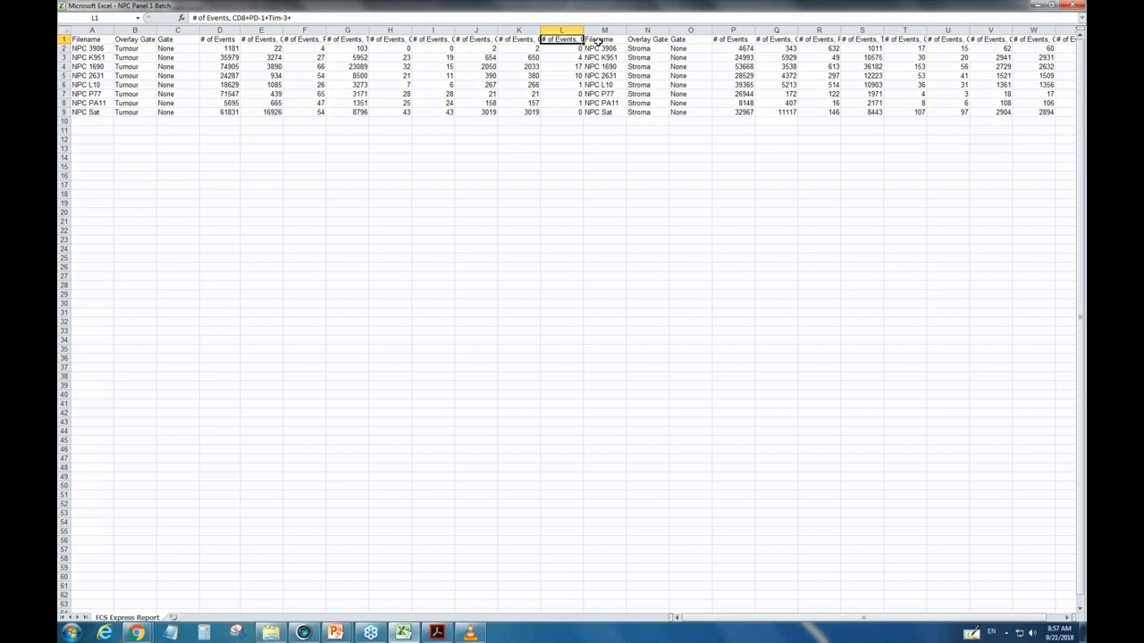
Highlight the stroma compartment data from column M to W to examine it, and clear the selection.
drag(600, 39, 1054, 115)
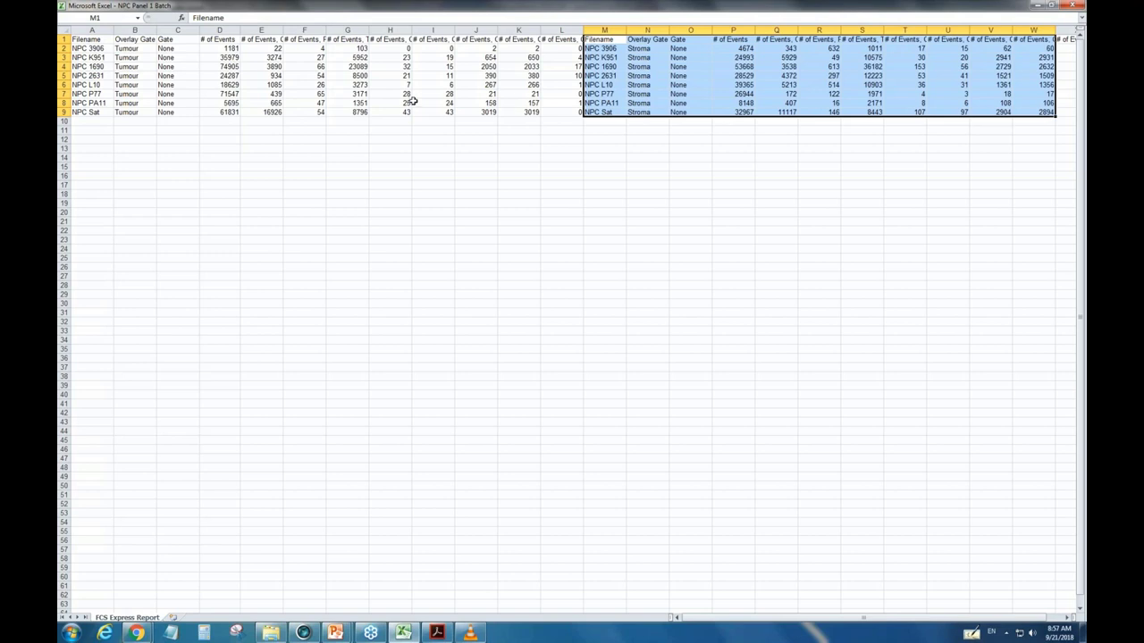
click(692, 122)
drag(604, 30, 990, 30)
click(990, 131)
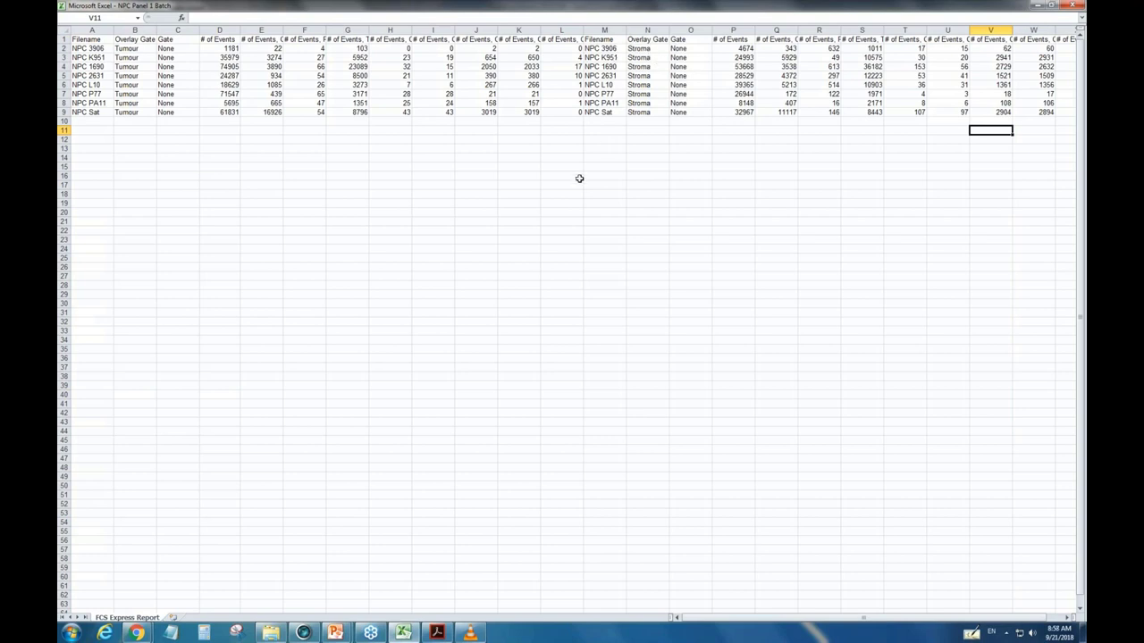
Recheck the tumour total and CD8 event-count headings in D1 and E1, and minimise the workbook.
click(218, 39)
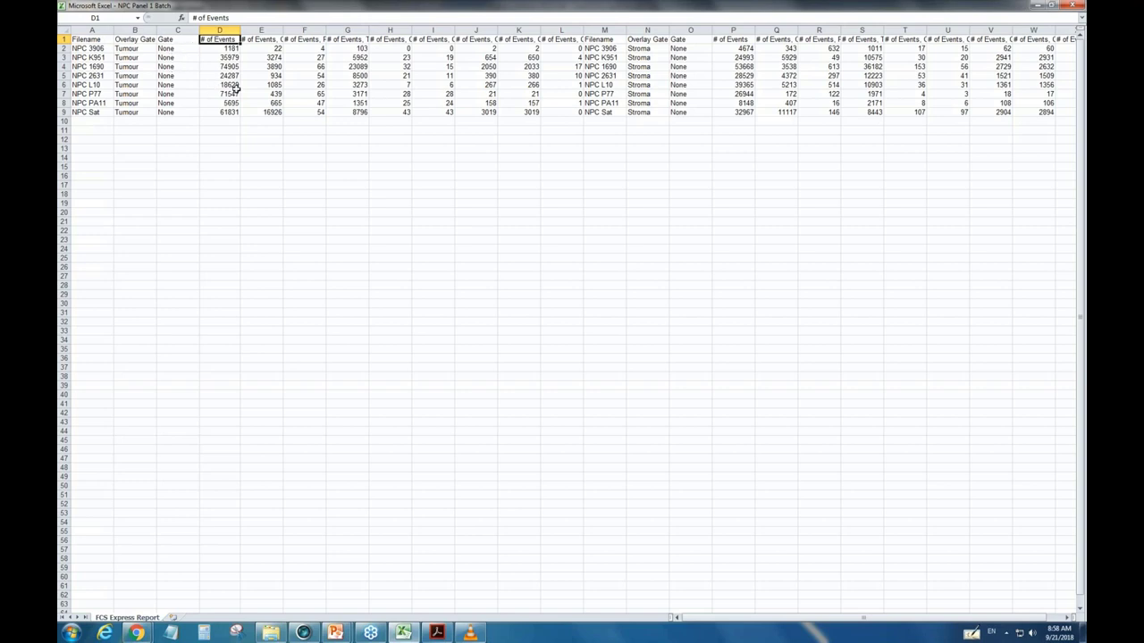
click(268, 38)
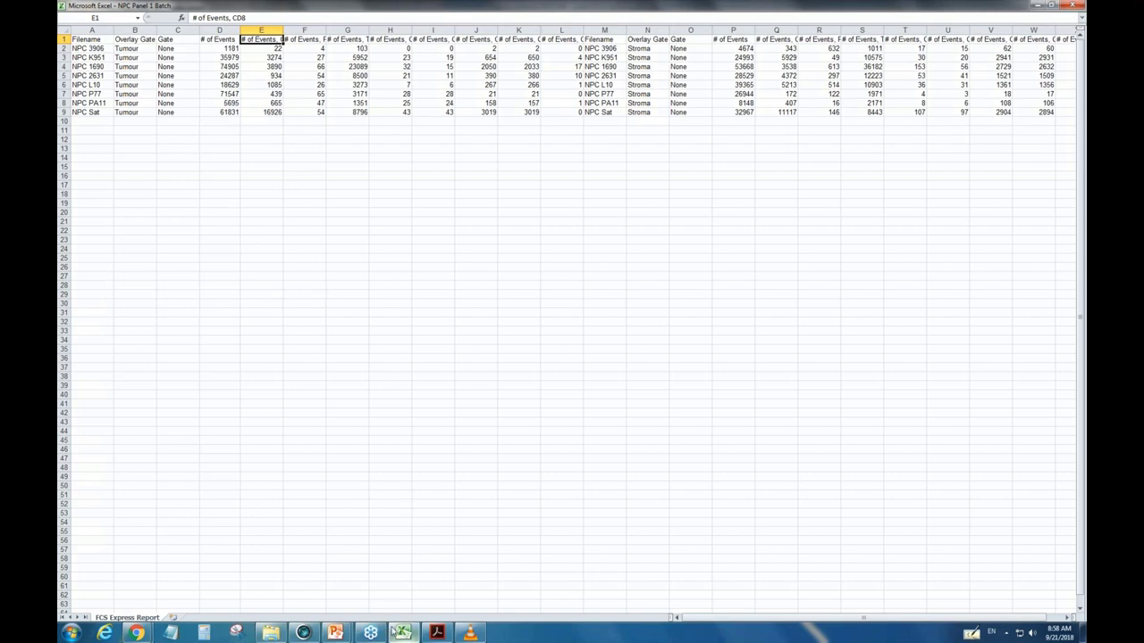
mouse_move(405, 635)
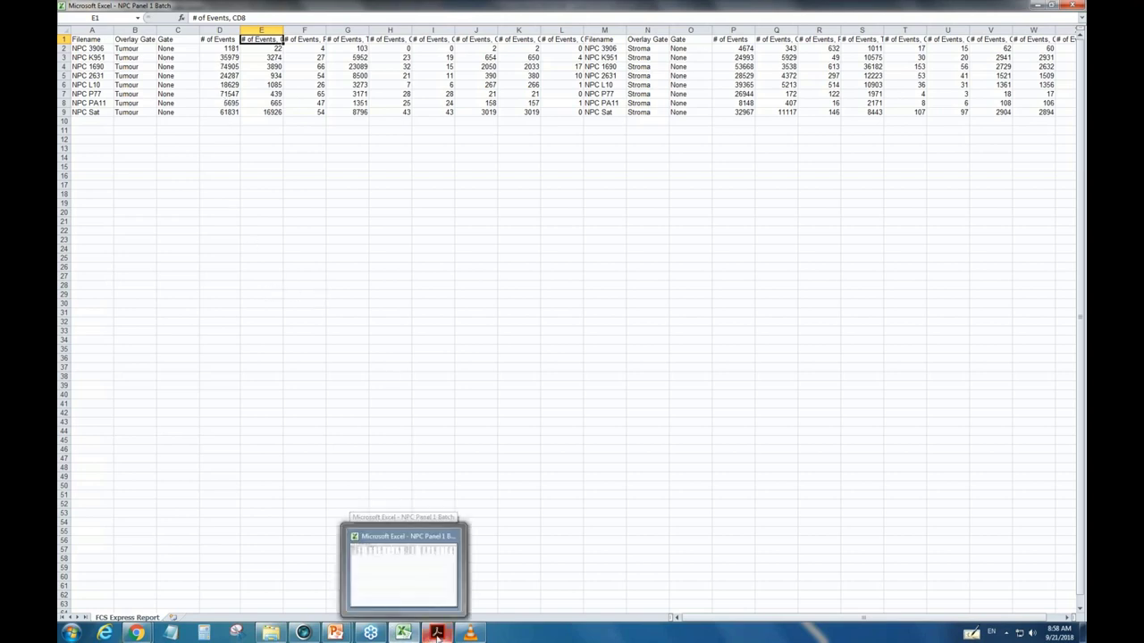
click(405, 634)
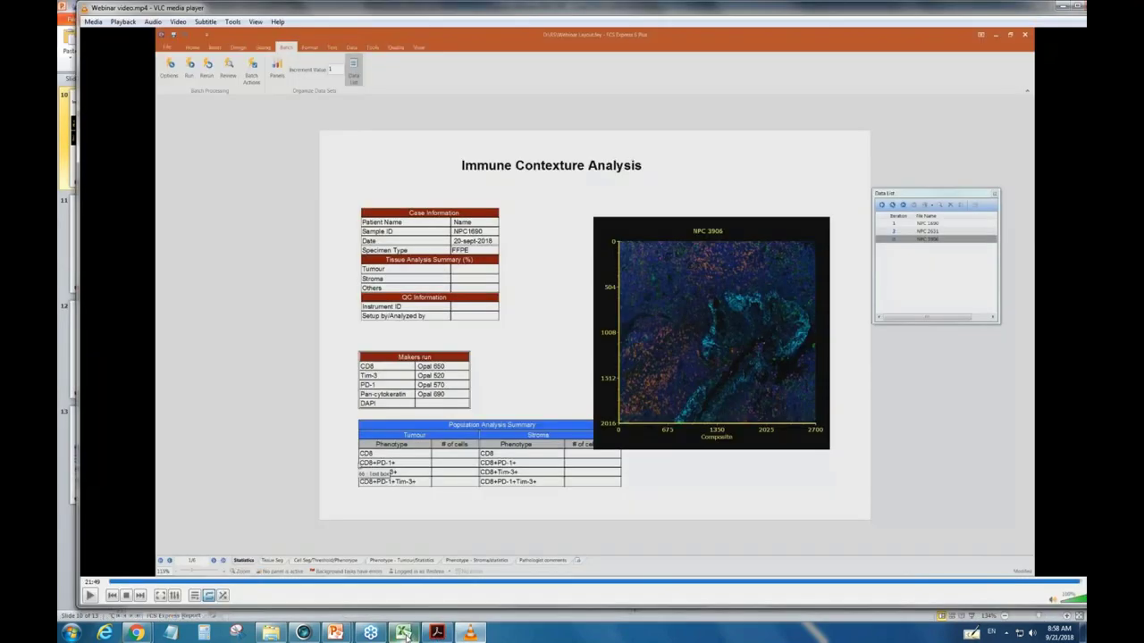
Switch to Acrobat Reader and browse NPC Panel 1 Report combined HI res.pdf from the NPC 1690 summary to the NPC K951 cell segmentation page.
click(437, 633)
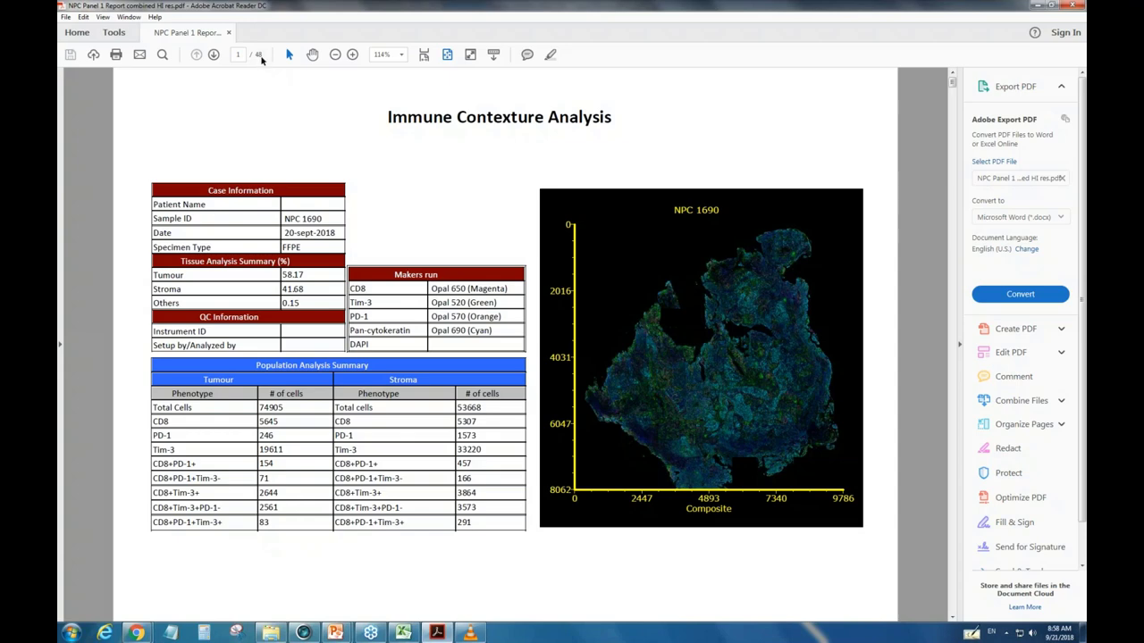
click(954, 89)
drag(954, 89, 953, 148)
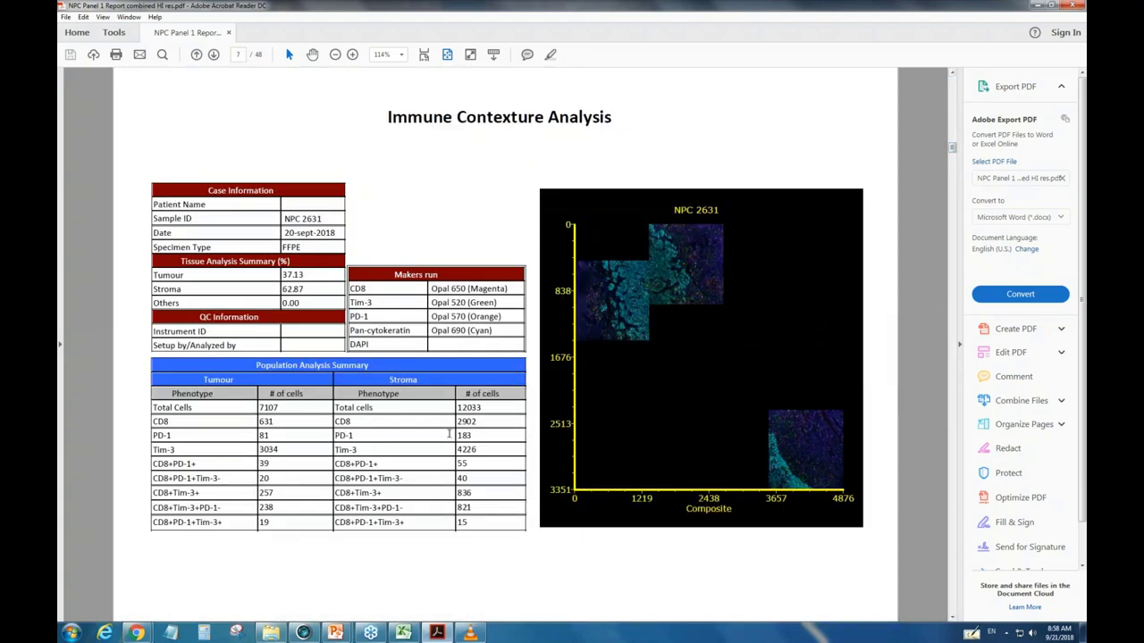
scroll(471, 450, down, 3)
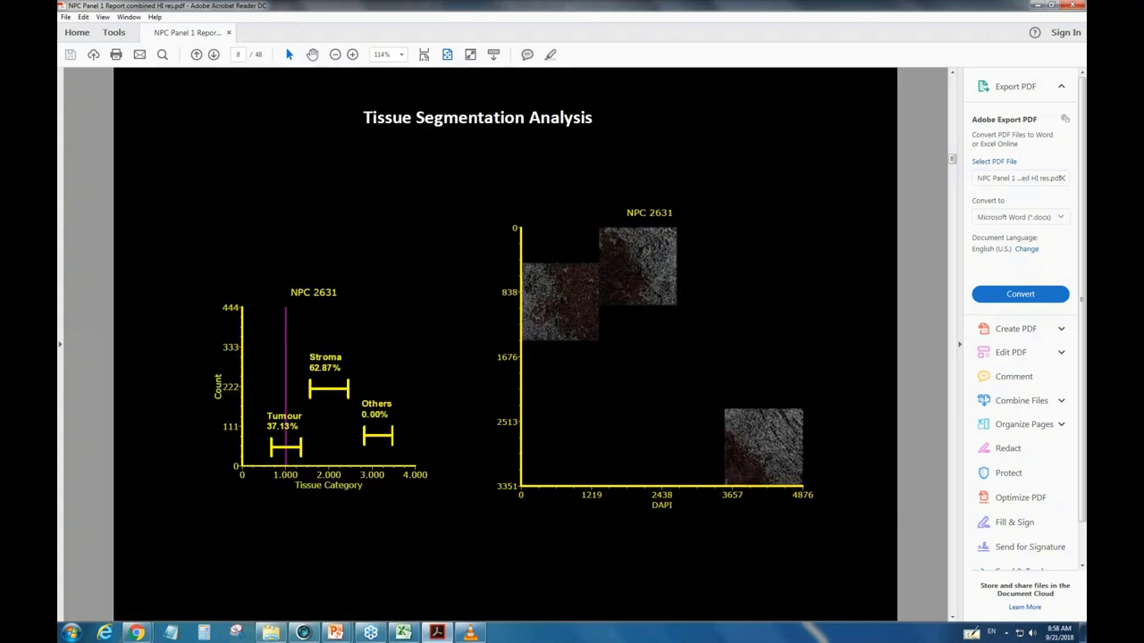
scroll(471, 456, down, 12)
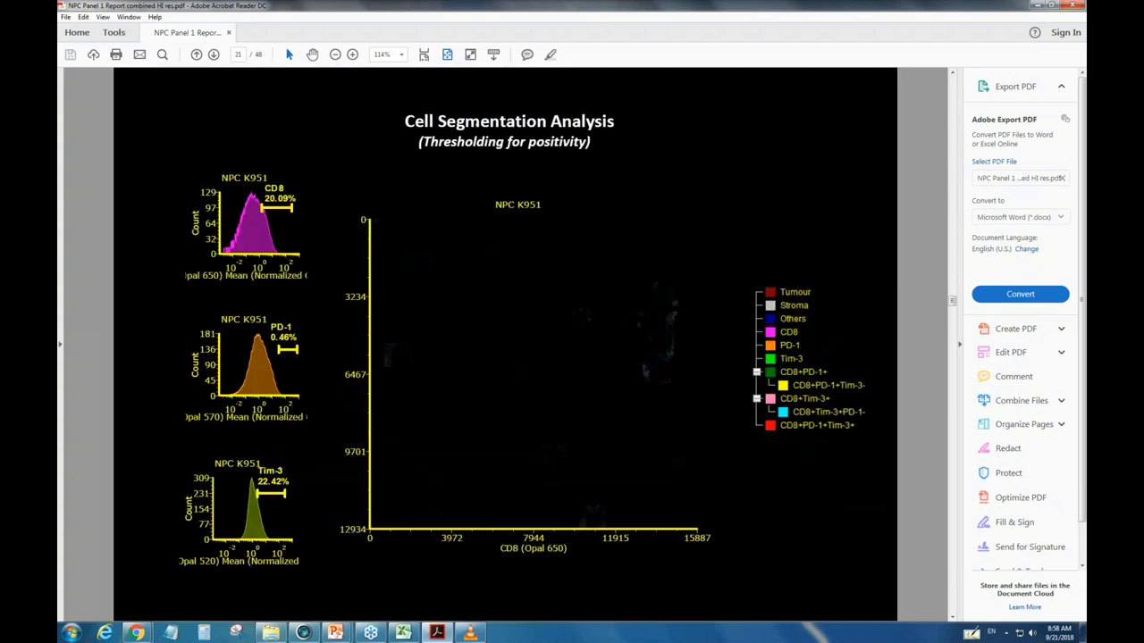